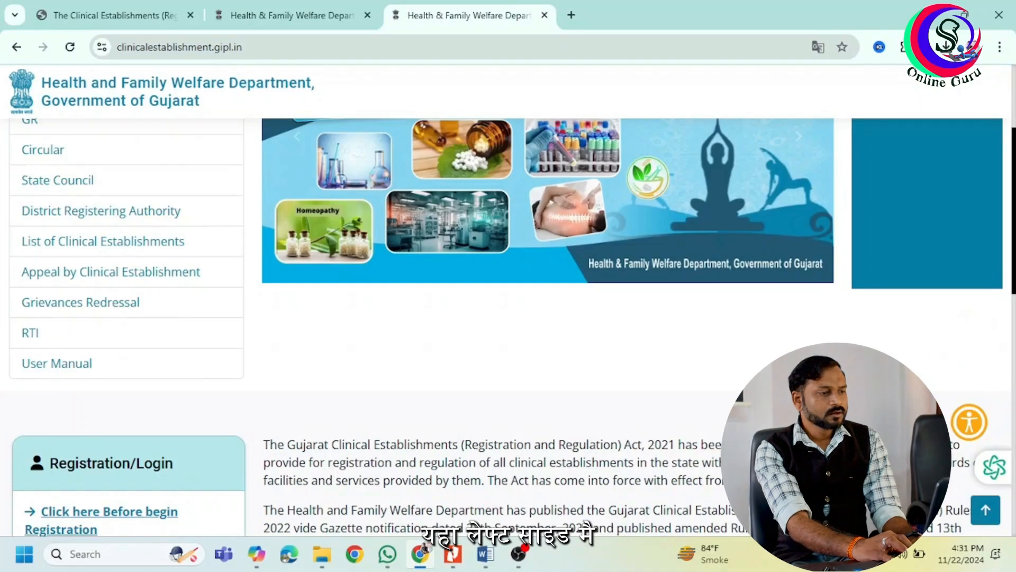
pyautogui.scroll(-3, 508, 318)
pyautogui.scroll(-2, 508, 318)
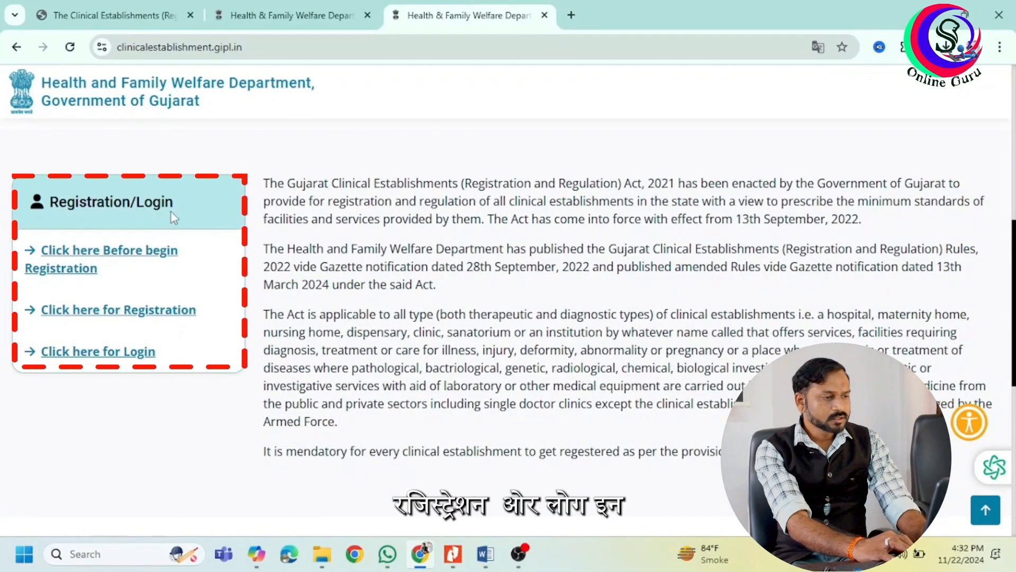
pyautogui.scroll(5, 33, 211)
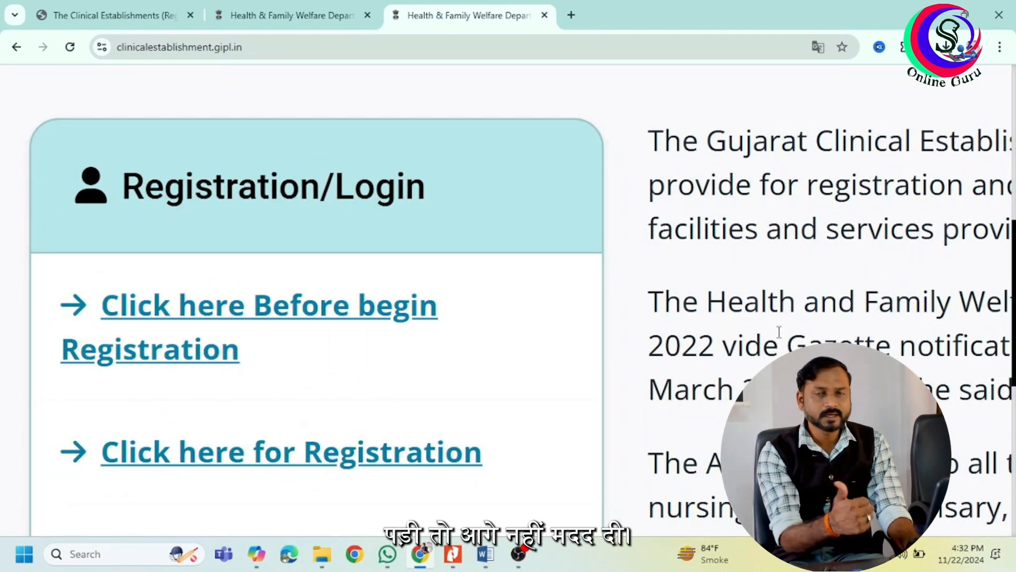
pyautogui.scroll(-1, 779, 332)
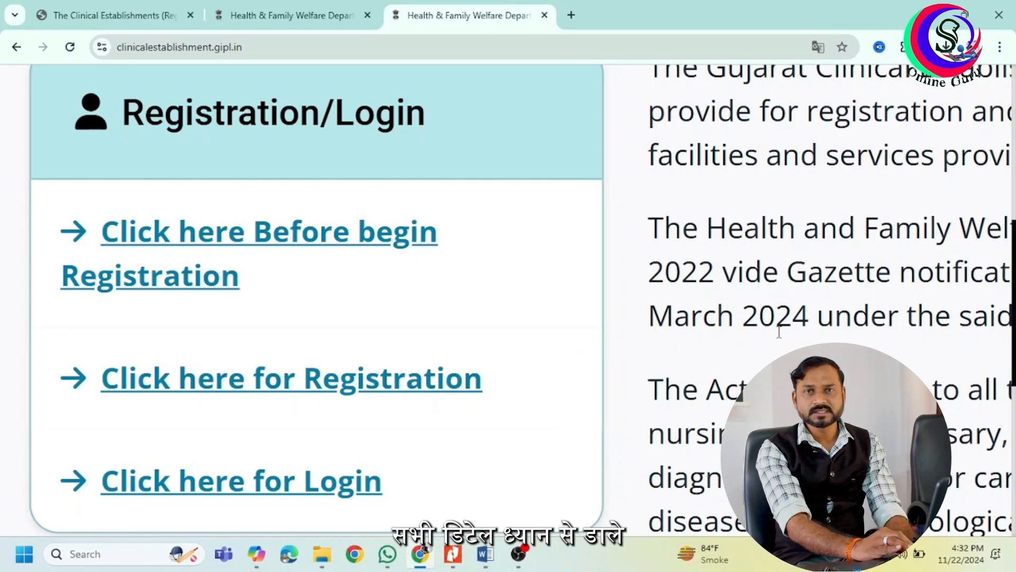
# Register a new account with e-mail, password and mobile number, confirming the phone via OTP.
pyautogui.click(434, 390)
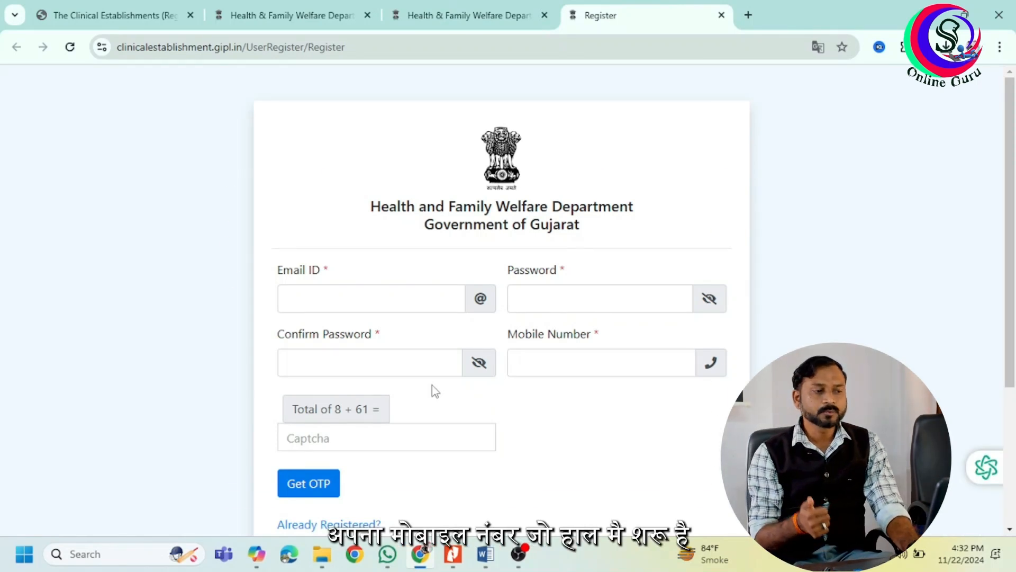
pyautogui.moveTo(1014, 187); pyautogui.dragTo(1015, 230)
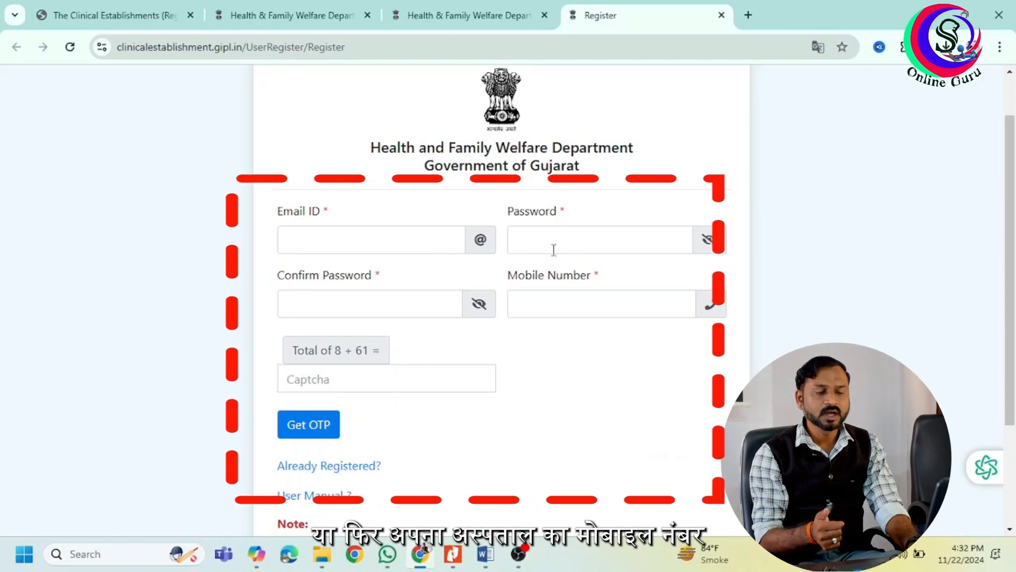
pyautogui.click(398, 233)
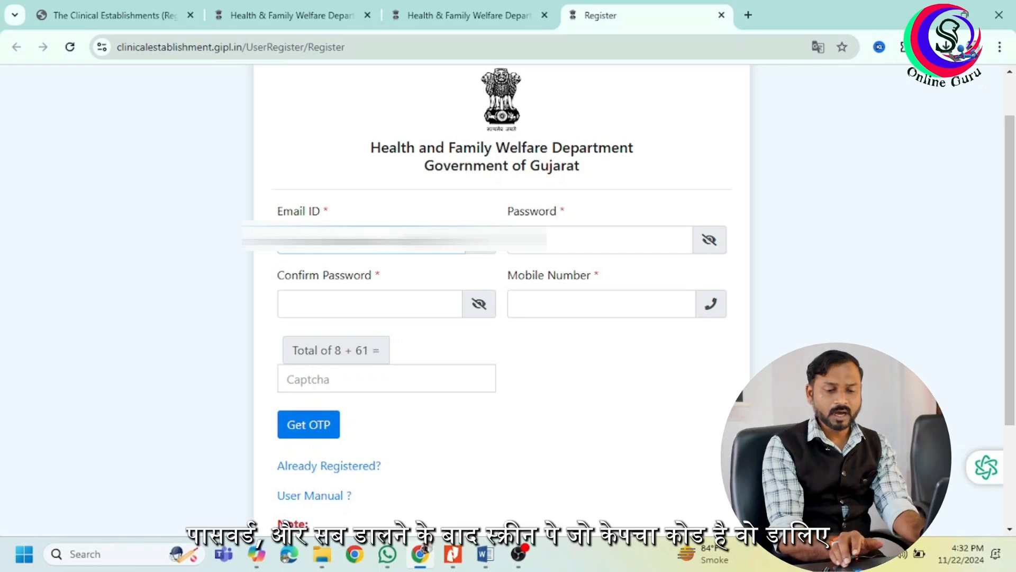
pyautogui.press('Tab')
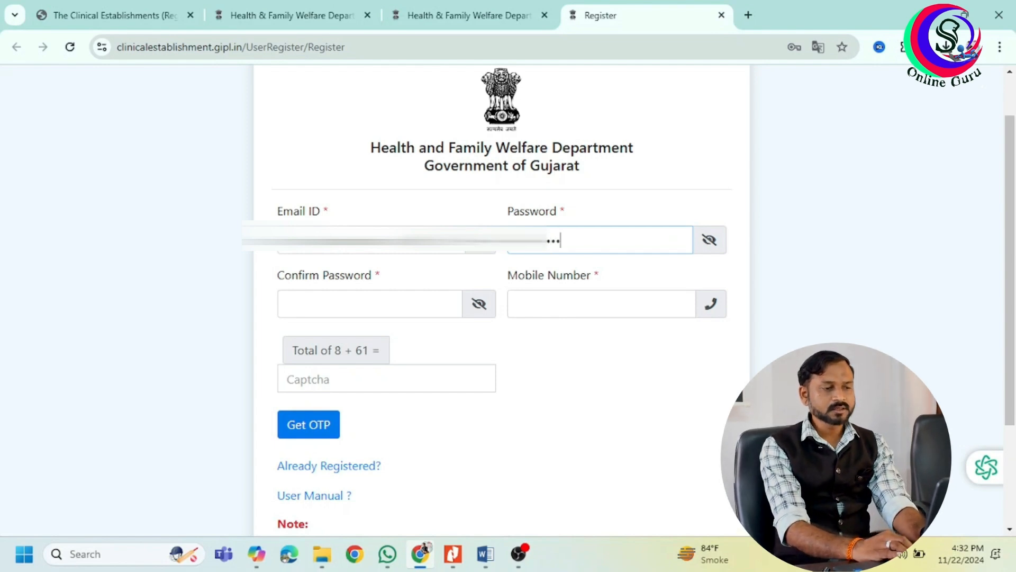
pyautogui.click(288, 304)
pyautogui.write('••••••••')
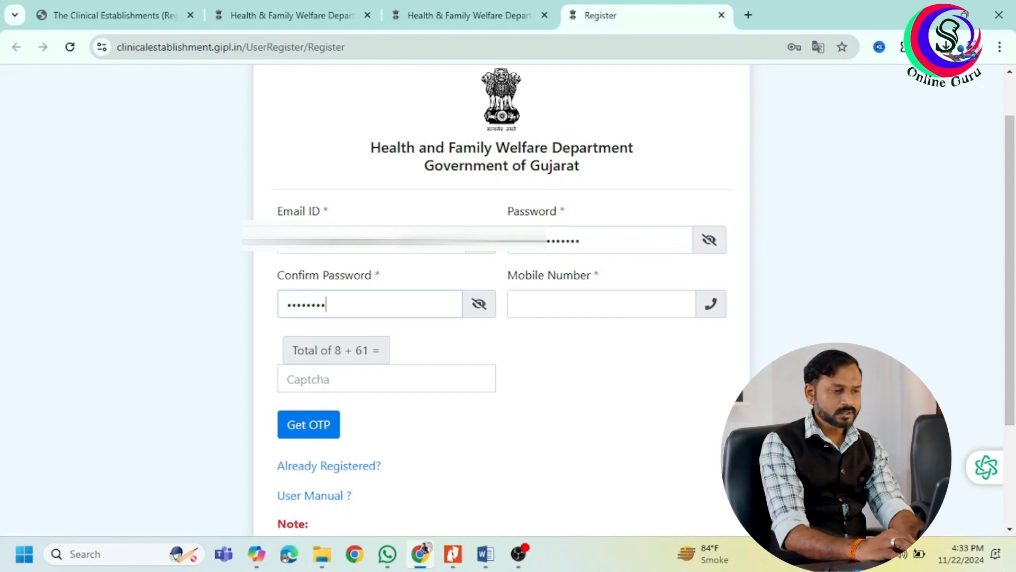
pyautogui.write('•')
pyautogui.click(518, 304)
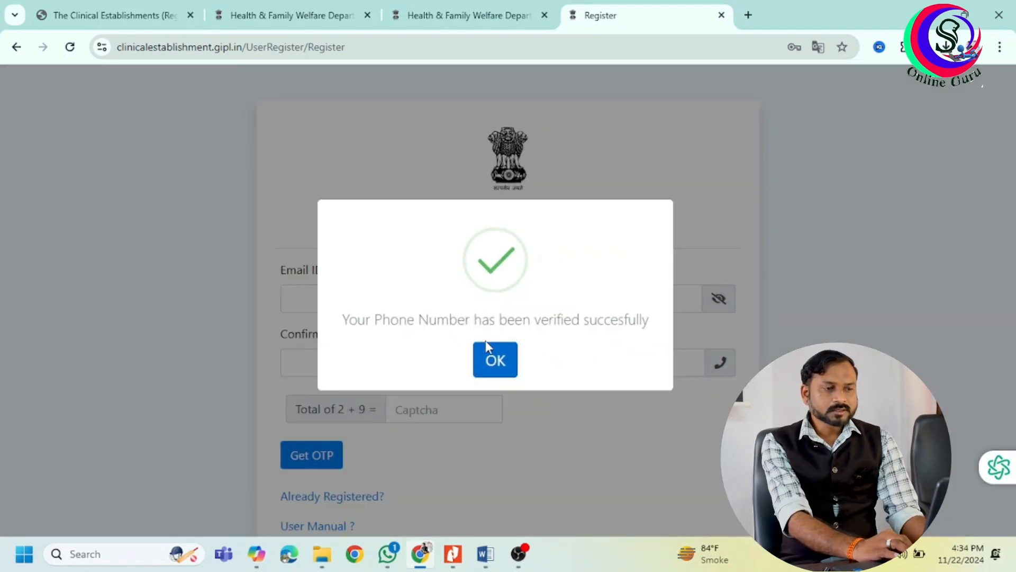
pyautogui.click(496, 365)
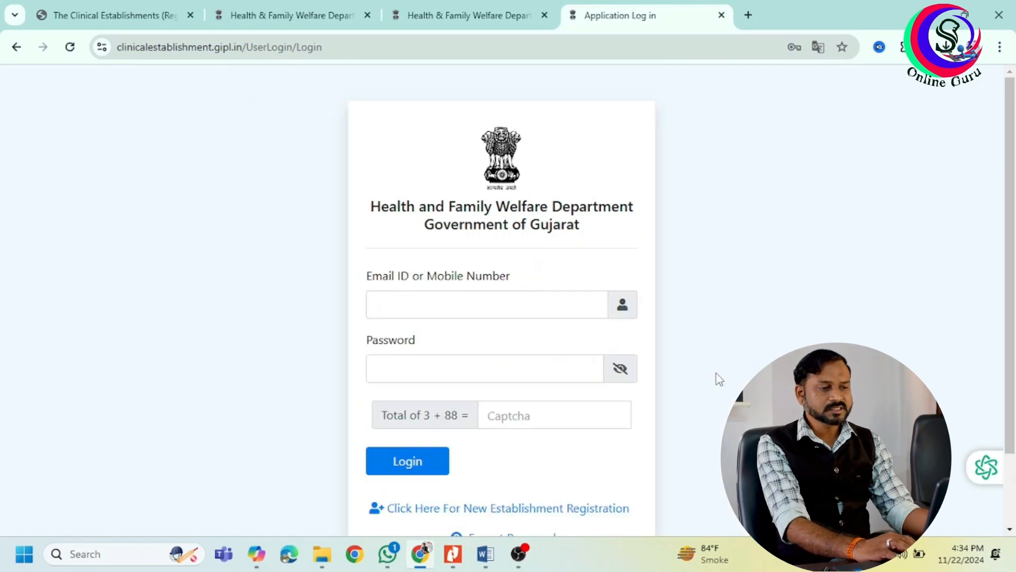
# Log in with the registered mobile number, the account password and captcha answer 91.
pyautogui.click(530, 307)
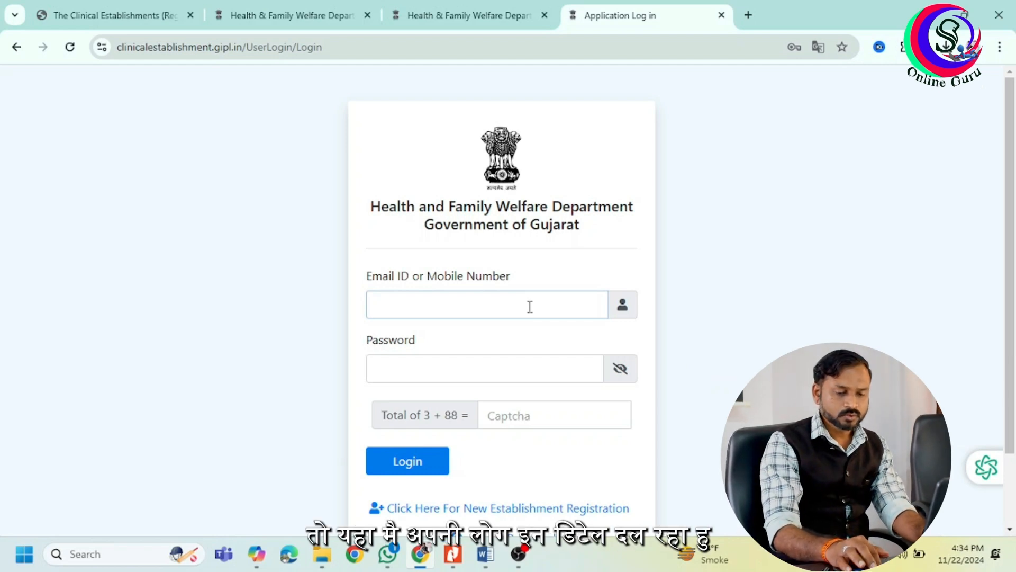
pyautogui.write('9')
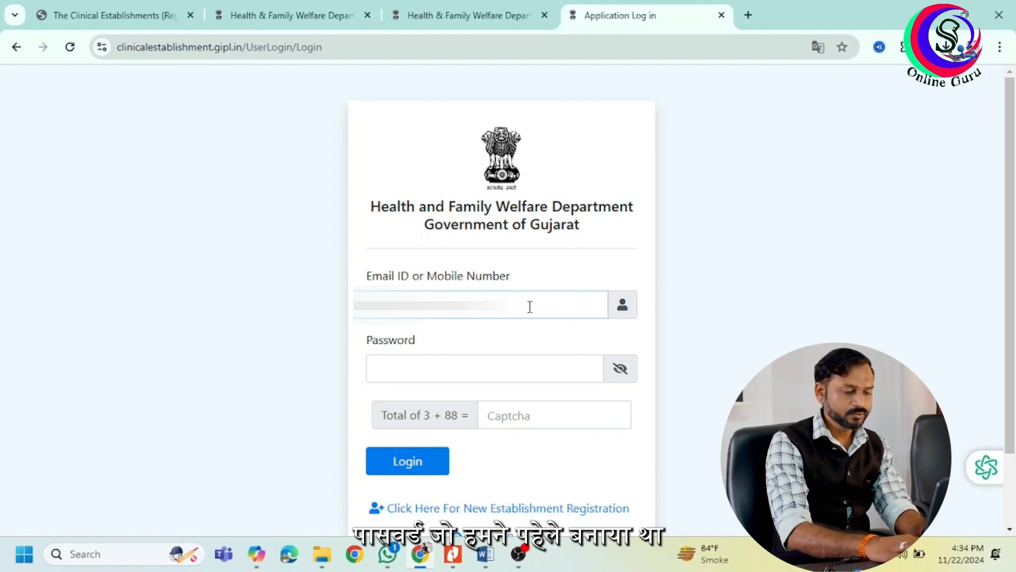
pyautogui.press('Tab')
pyautogui.write('•••')
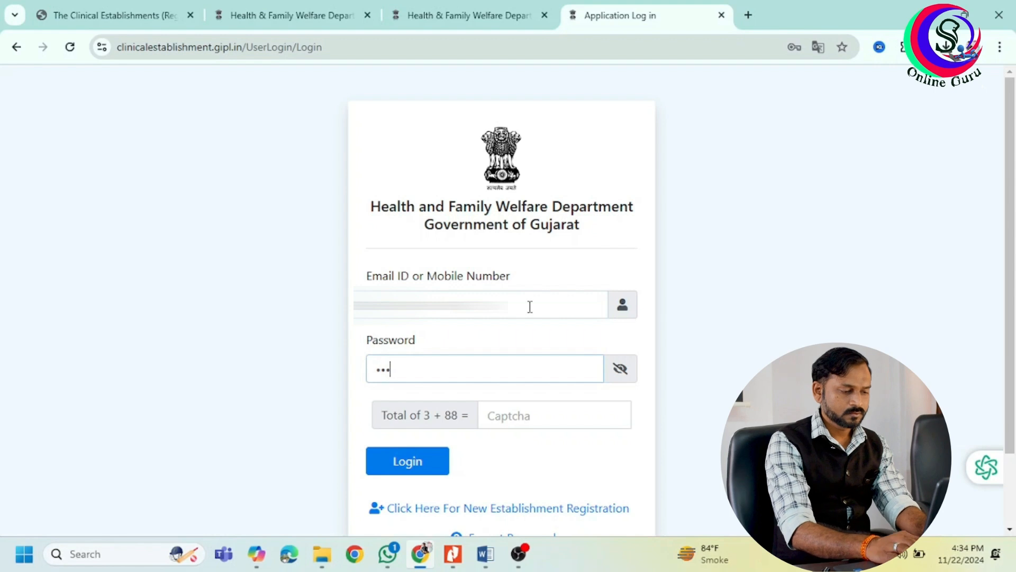
pyautogui.write('••••••')
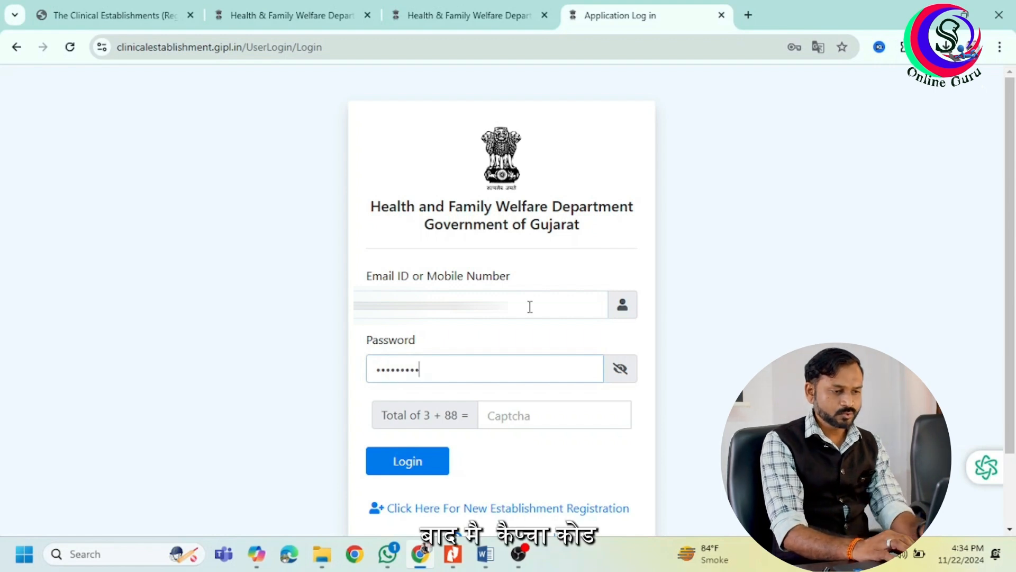
pyautogui.write('••')
pyautogui.click(565, 415)
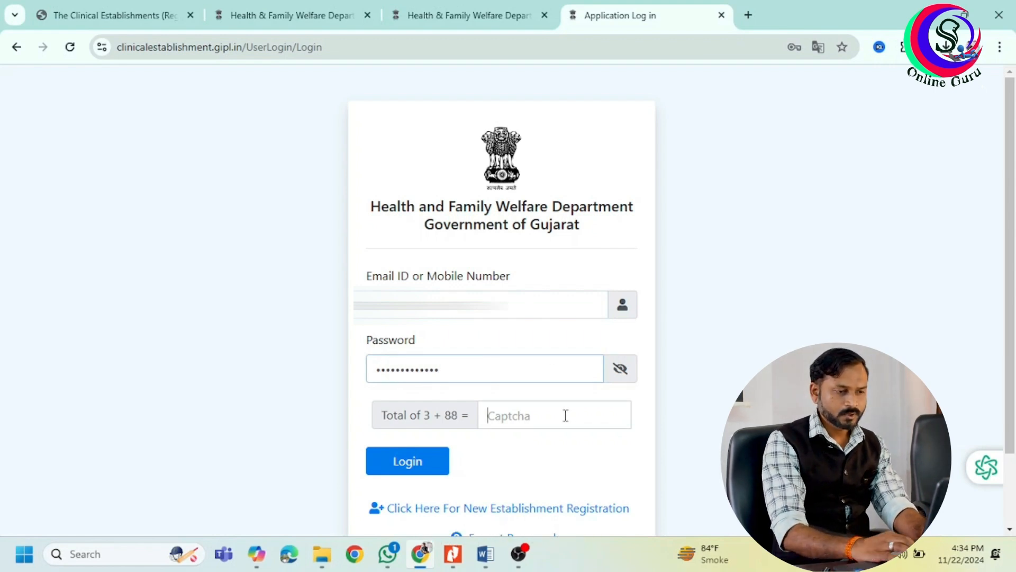
pyautogui.write('91')
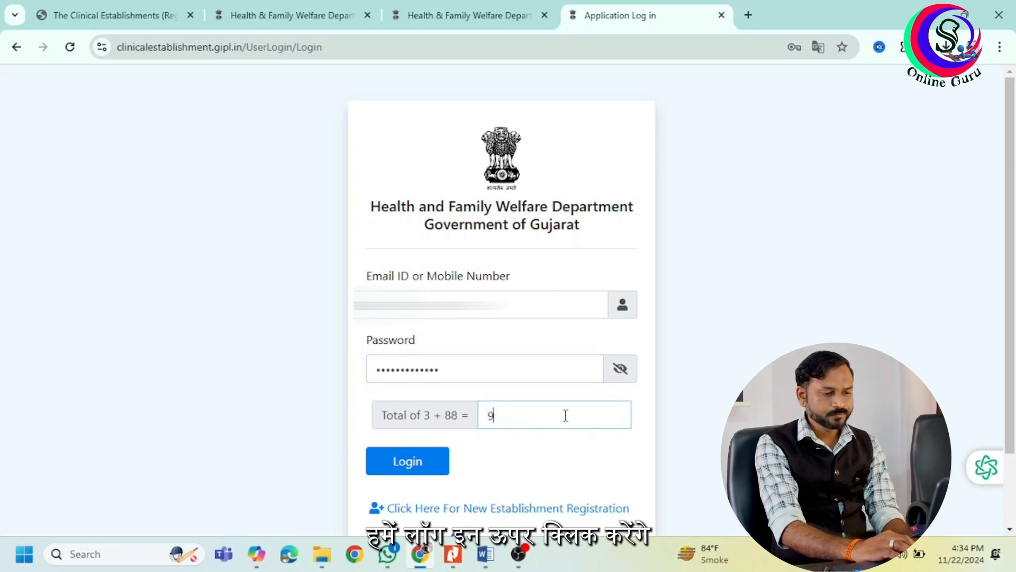
pyautogui.click(434, 465)
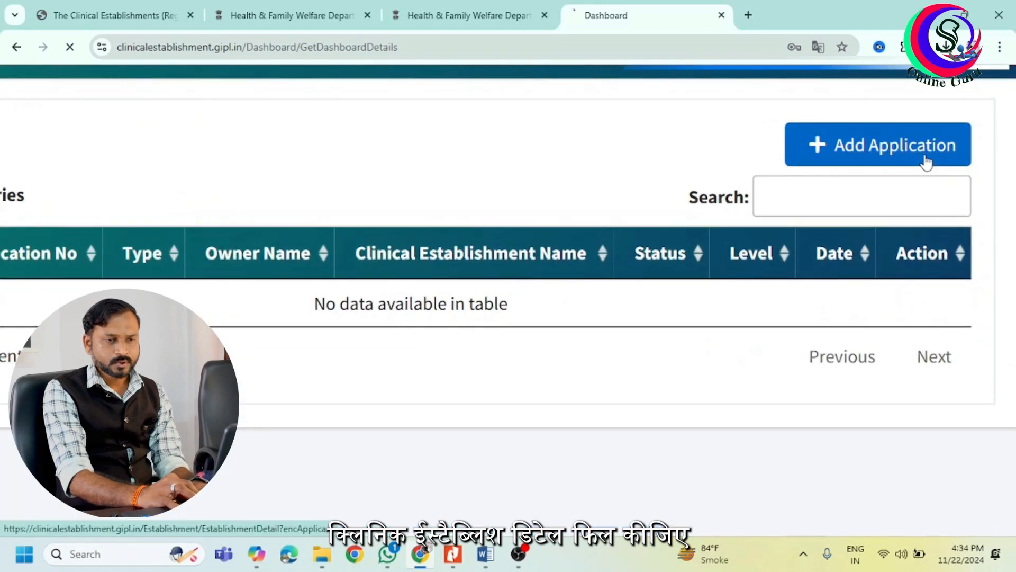
# Start a new application with establishment name 'Snehanki' and the owner's name.
pyautogui.click(928, 162)
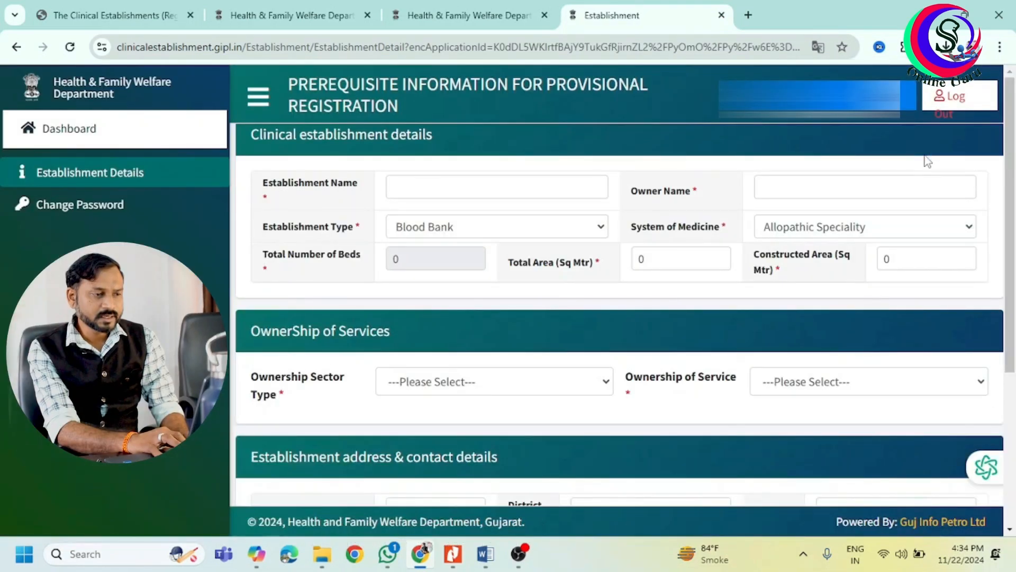
pyautogui.click(432, 188)
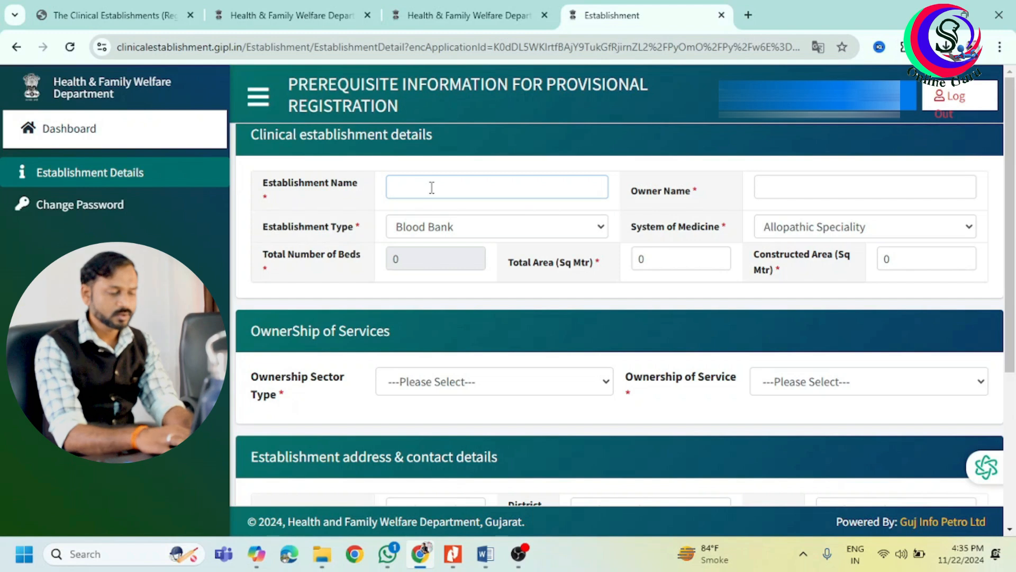
pyautogui.write('Snehanki')
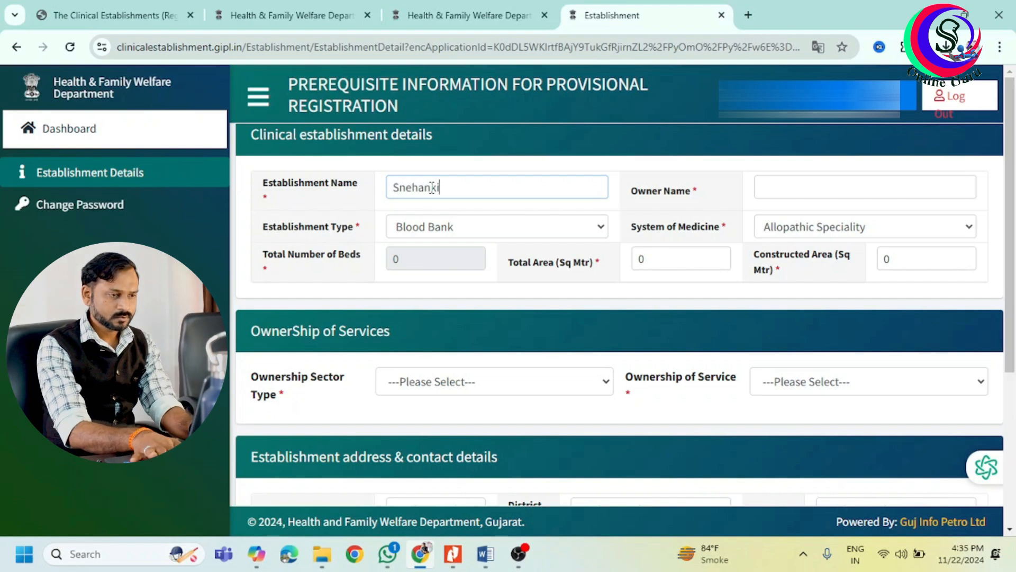
pyautogui.press('Tab')
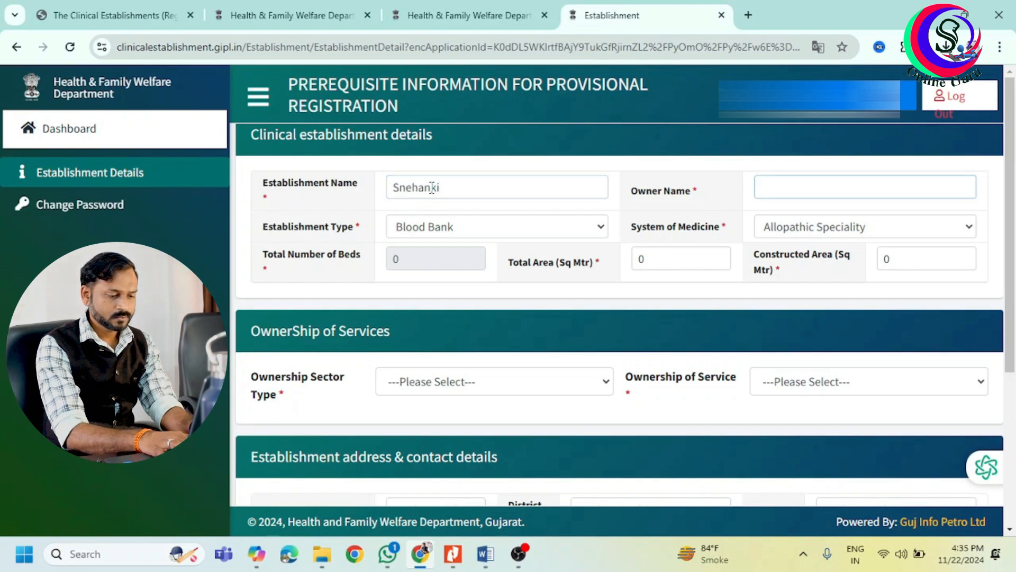
pyautogui.write('D')
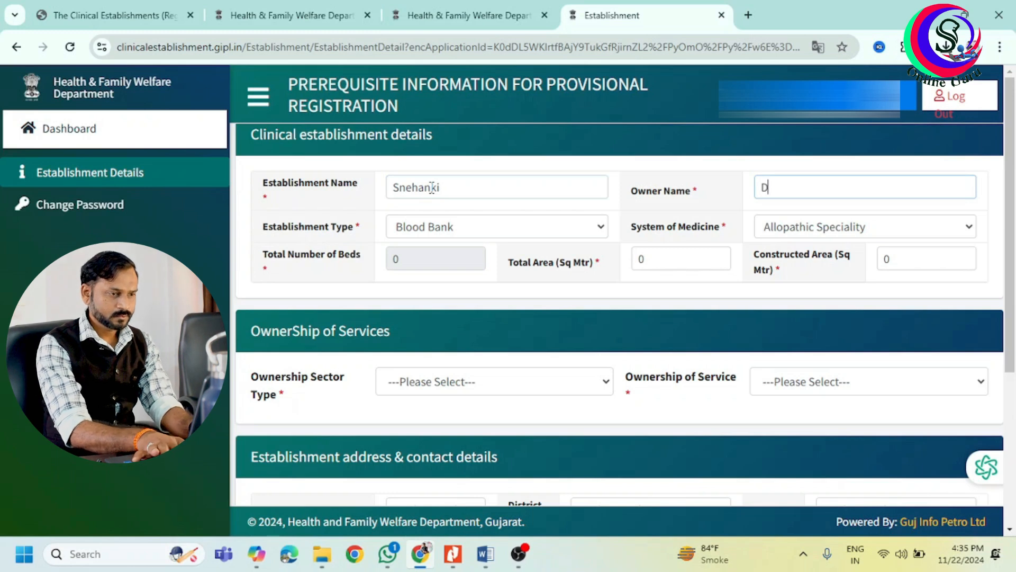
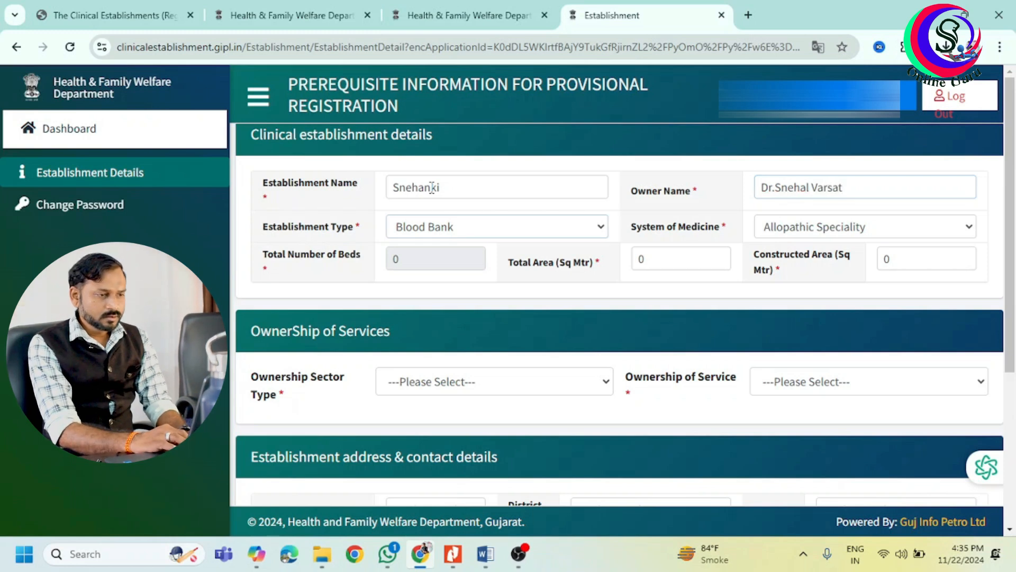
pyautogui.press('Tab')
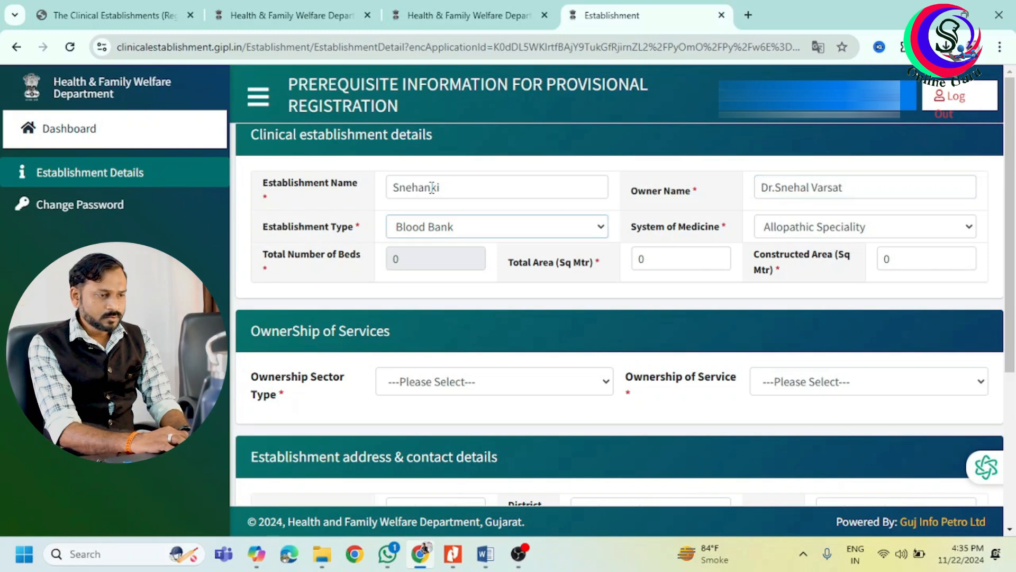
# Set establishment type Clinic and system of medicine Ayurveda, briefly trying Hospital before reverting.
pyautogui.click(453, 228)
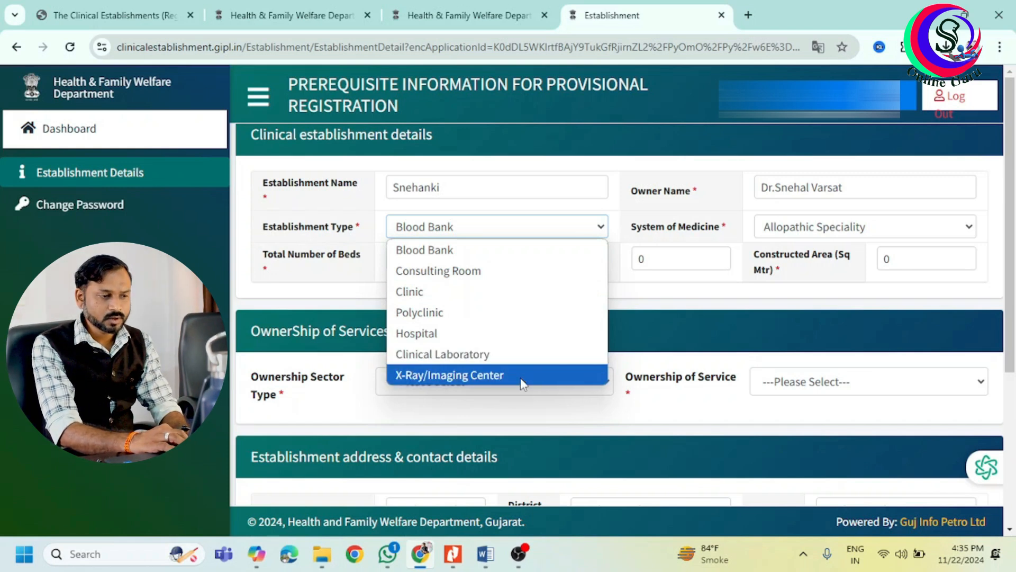
pyautogui.click(471, 291)
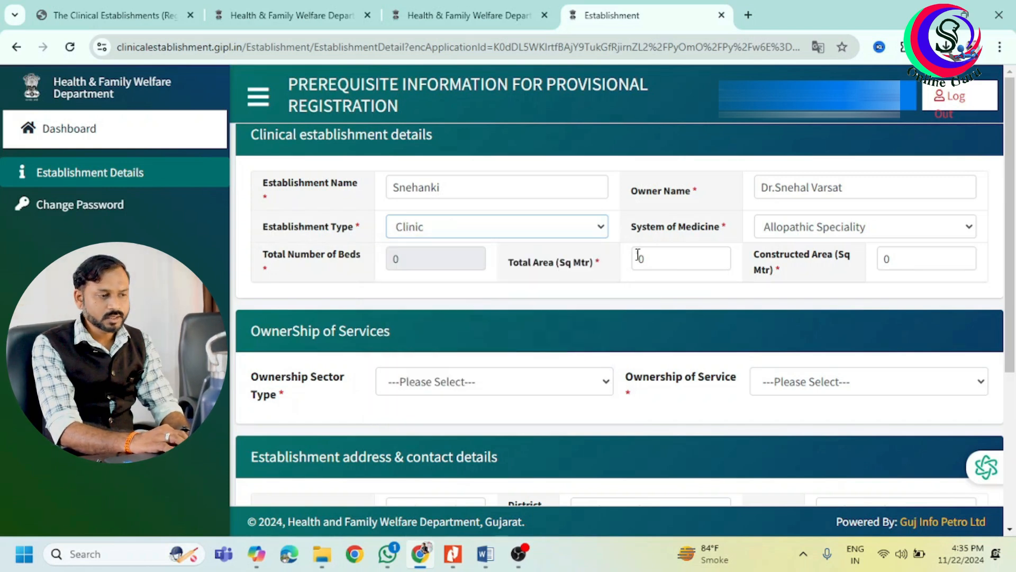
pyautogui.click(818, 229)
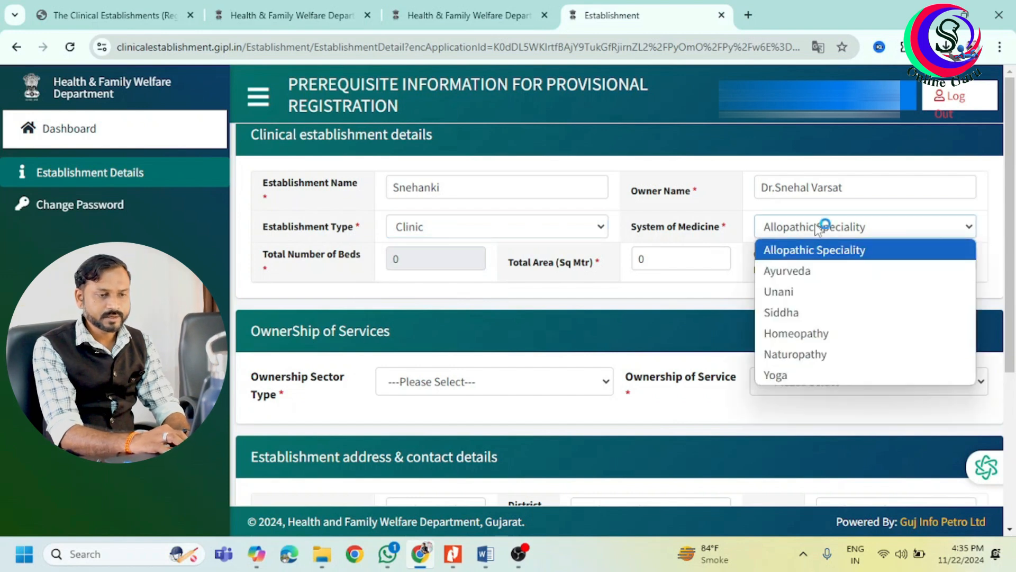
pyautogui.click(861, 279)
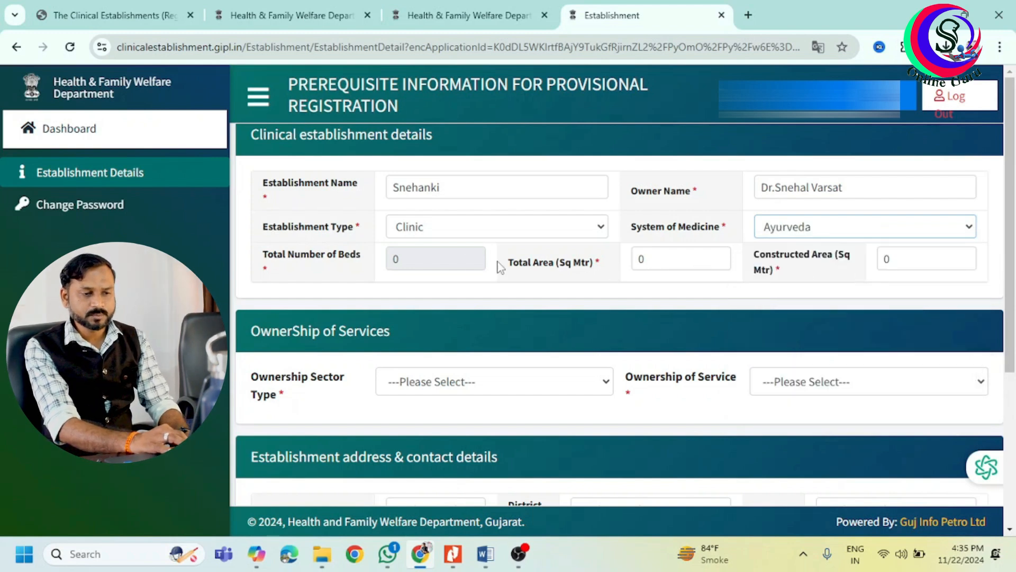
pyautogui.click(429, 266)
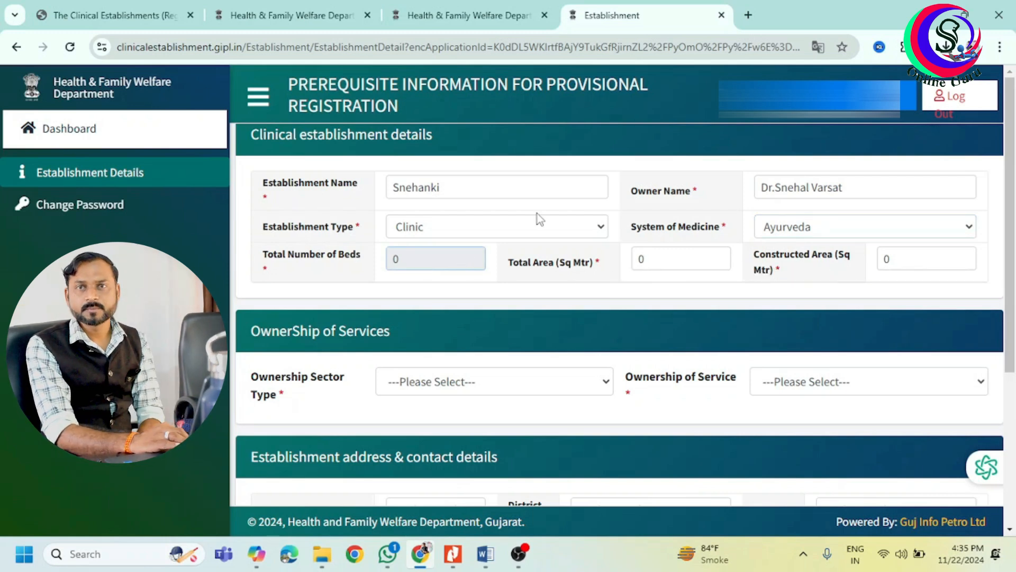
pyautogui.click(524, 226)
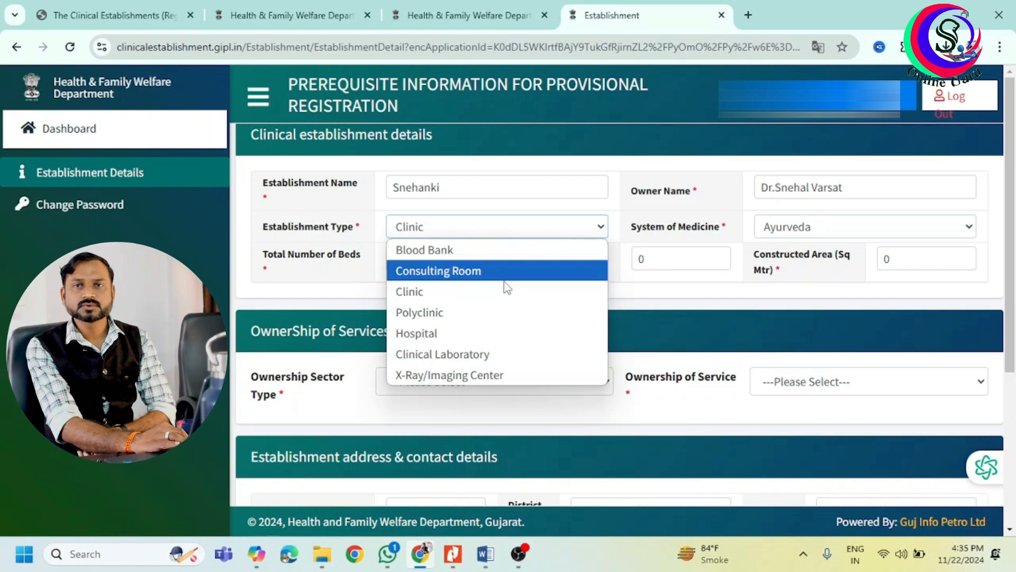
pyautogui.click(516, 334)
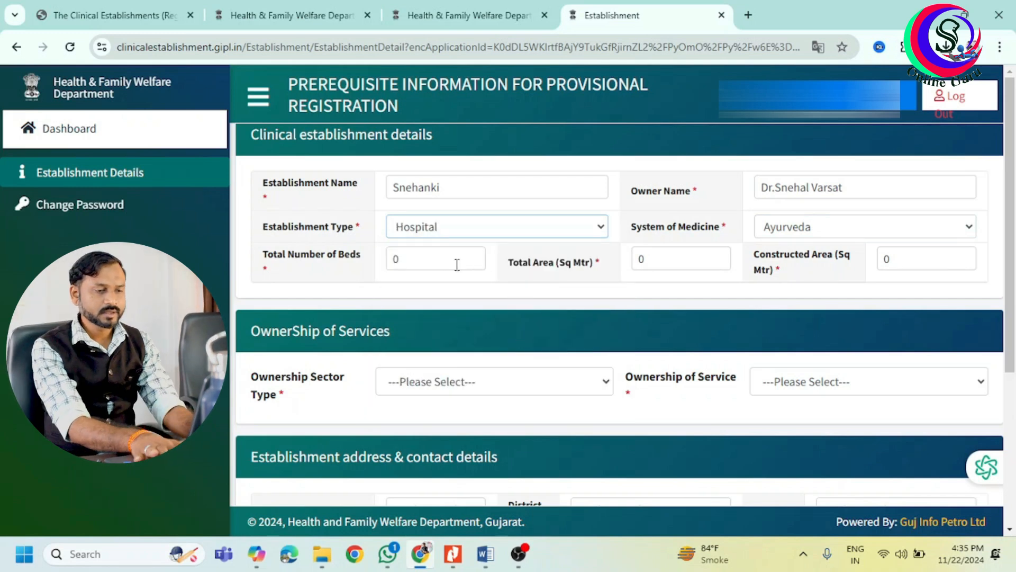
pyautogui.click(481, 234)
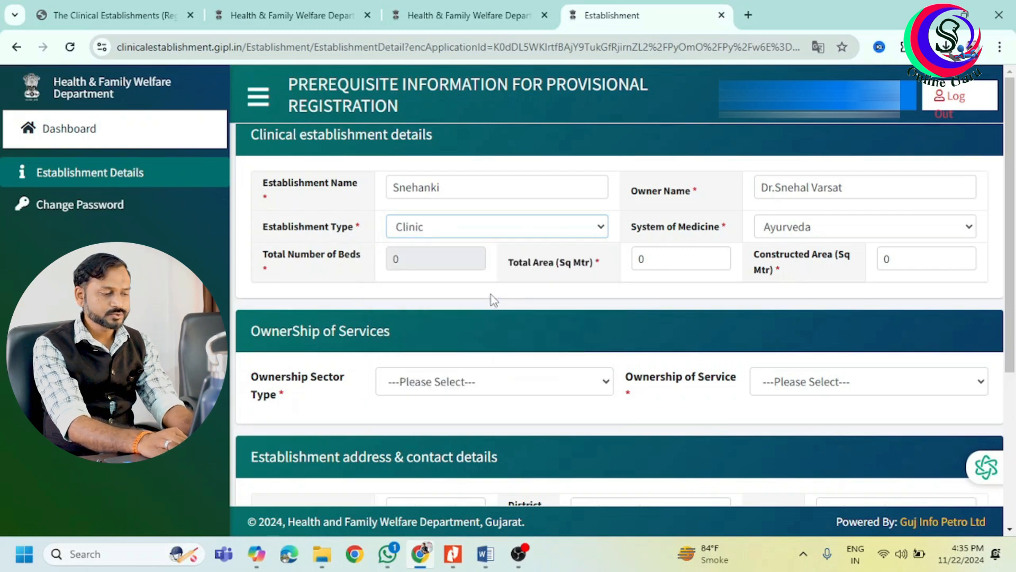
# Enter Total Area 1000 and Constructed Area 400, with ownership Private Sector, Individual Proprietorship.
pyautogui.click(660, 259)
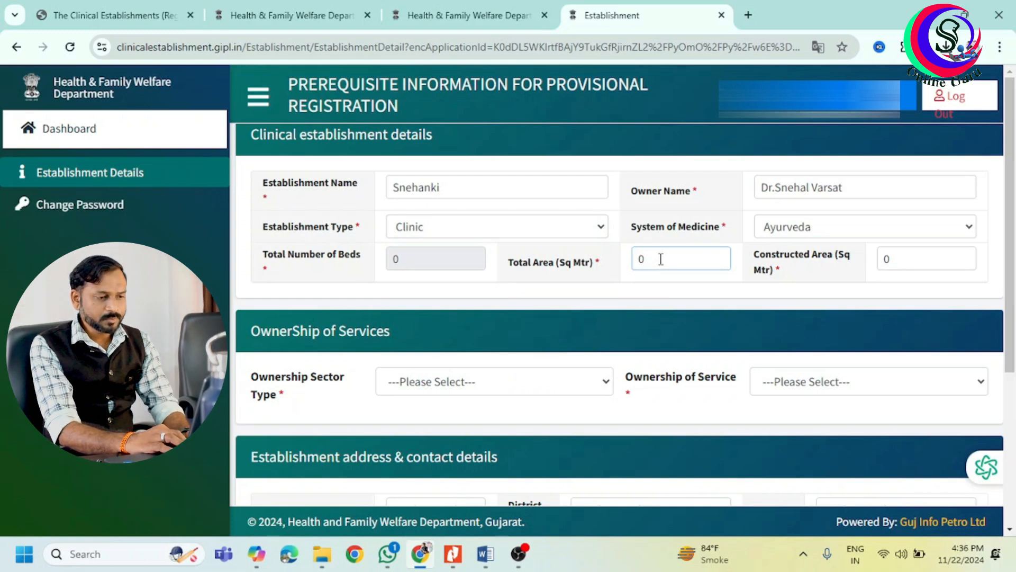
pyautogui.press('BackSpace')
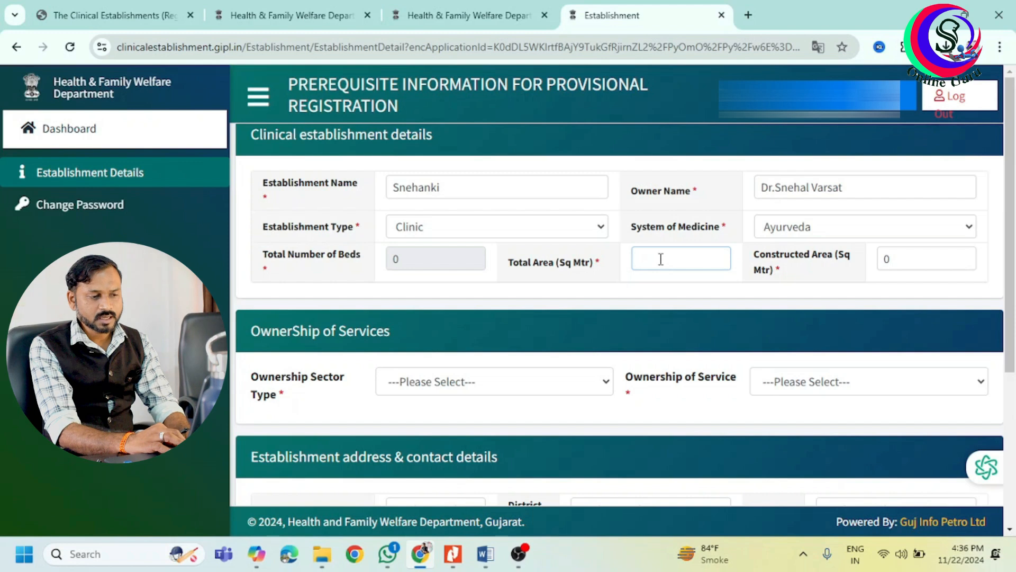
pyautogui.write('1000')
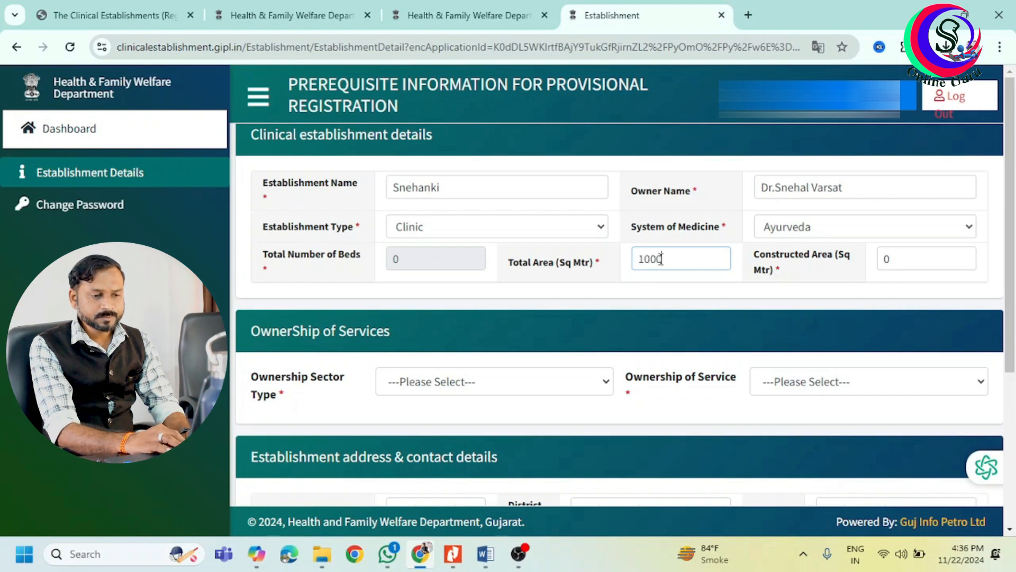
pyautogui.click(897, 263)
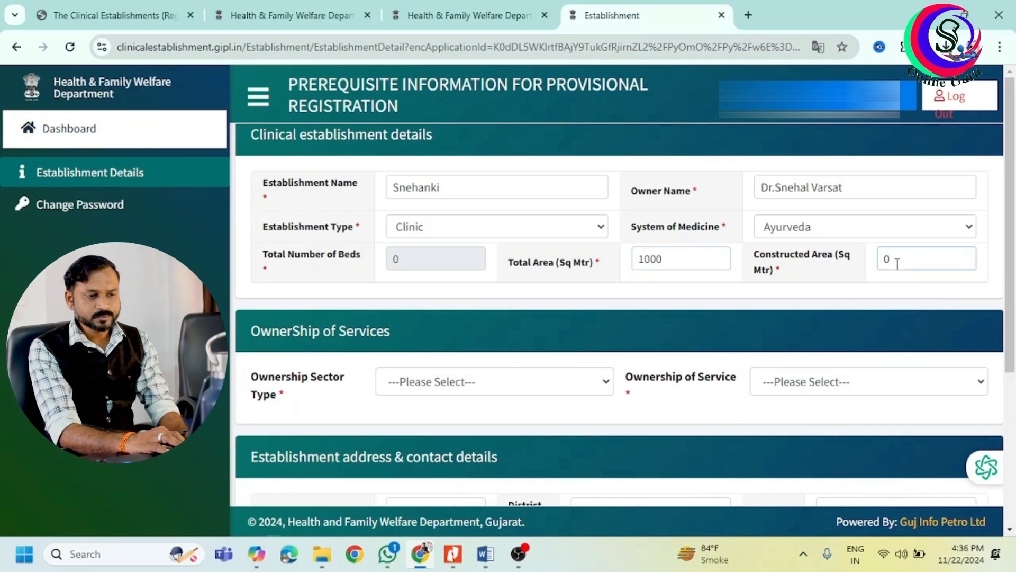
pyautogui.click(835, 382)
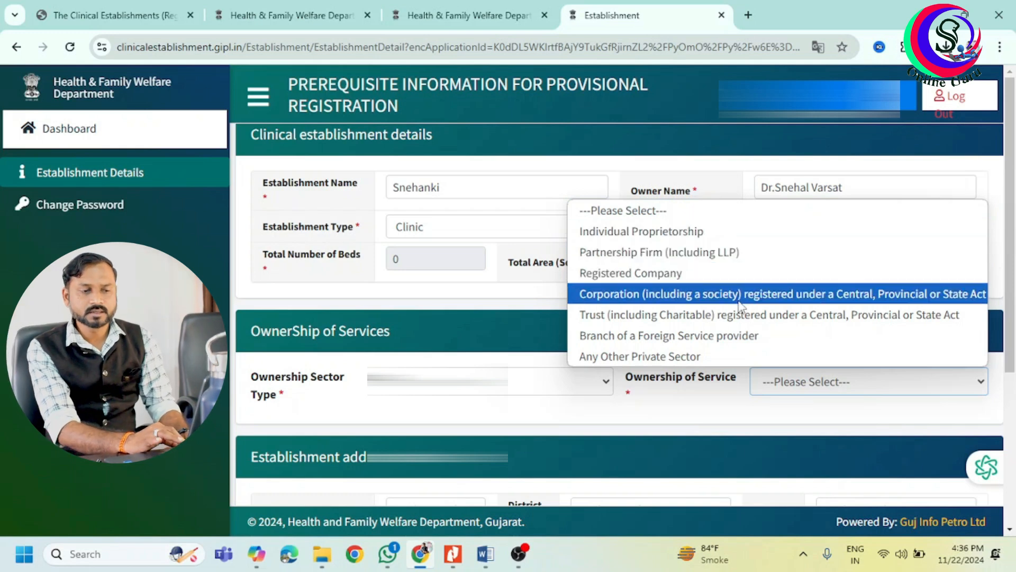
pyautogui.click(751, 339)
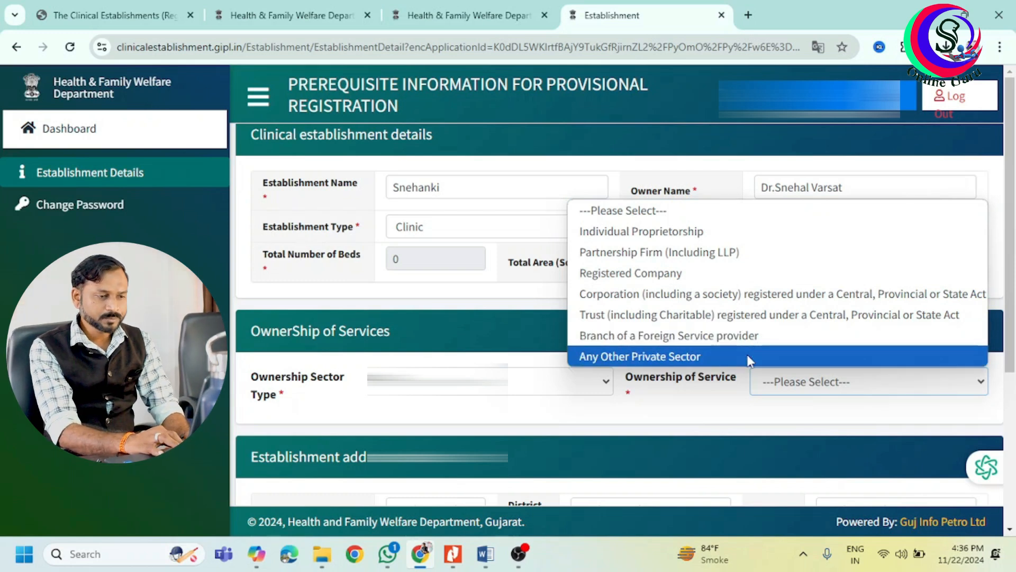
pyautogui.click(688, 236)
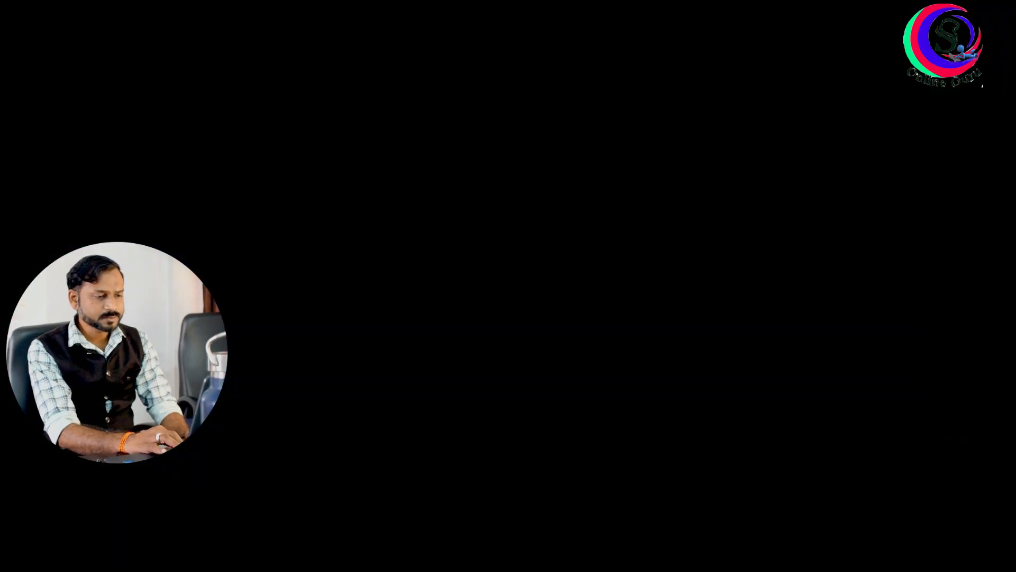
pyautogui.click(641, 268)
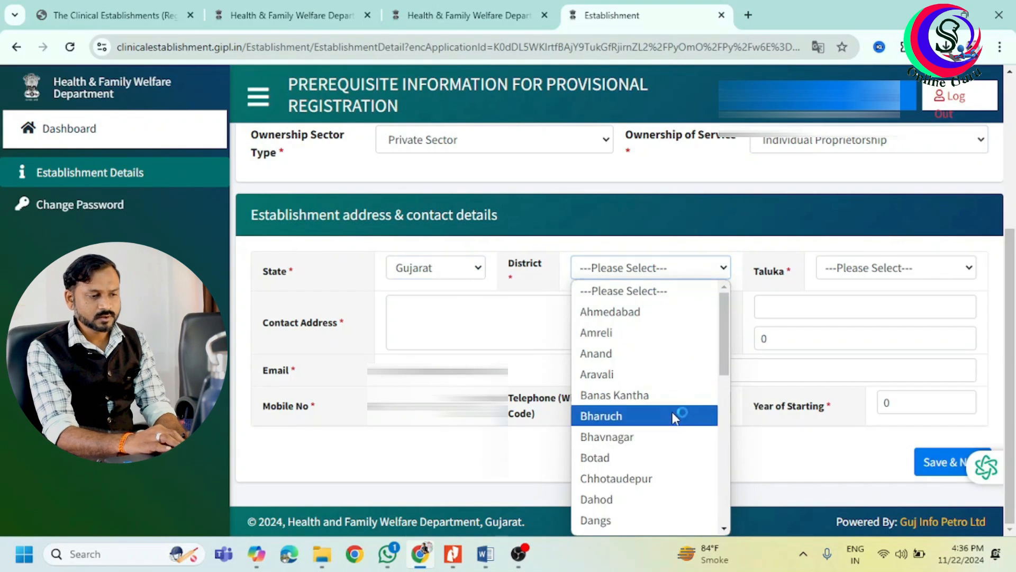
# Choose district Aravali and taluka Modasa, and enter the contact address.
pyautogui.click(640, 377)
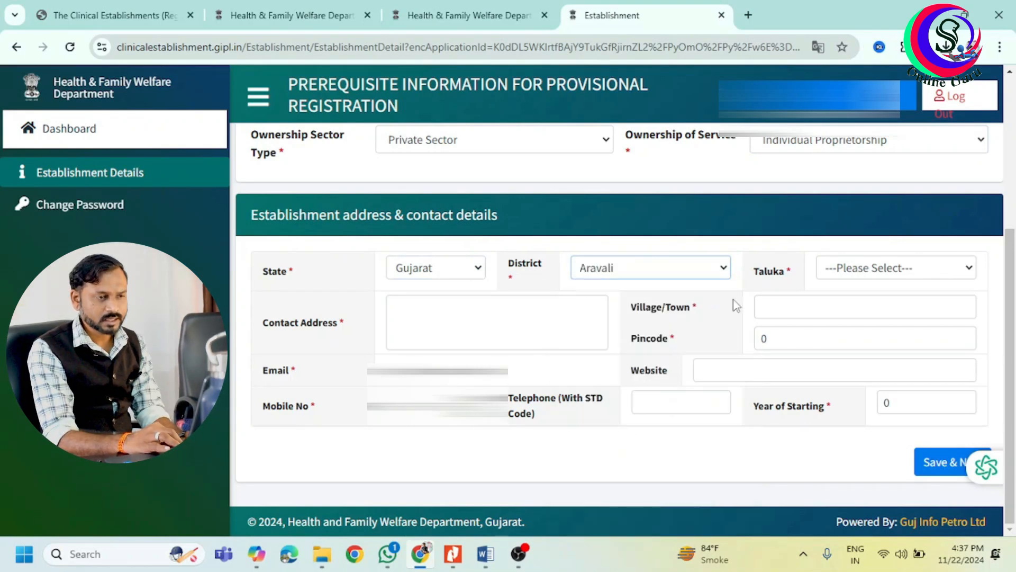
pyautogui.click(850, 275)
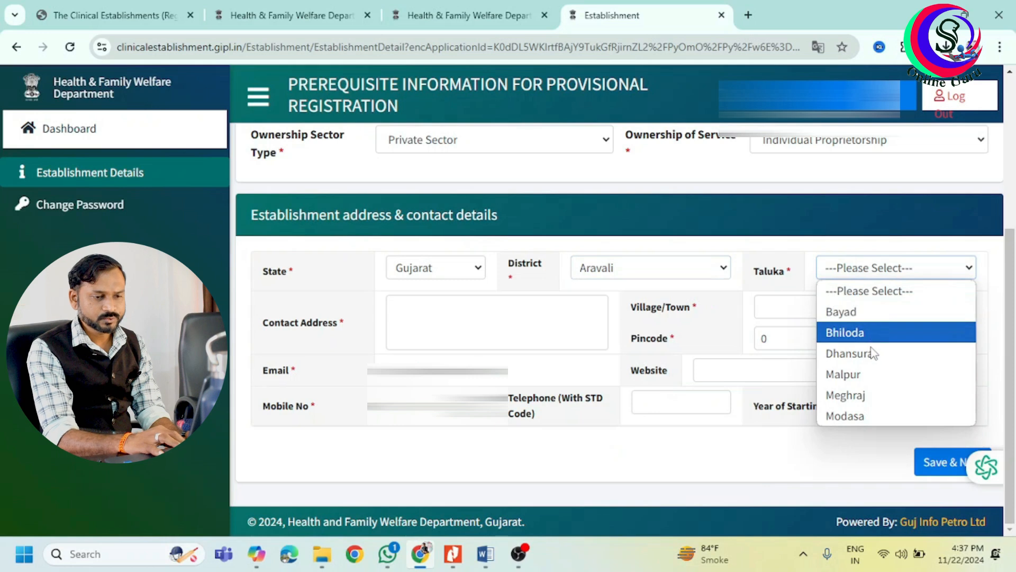
pyautogui.click(877, 415)
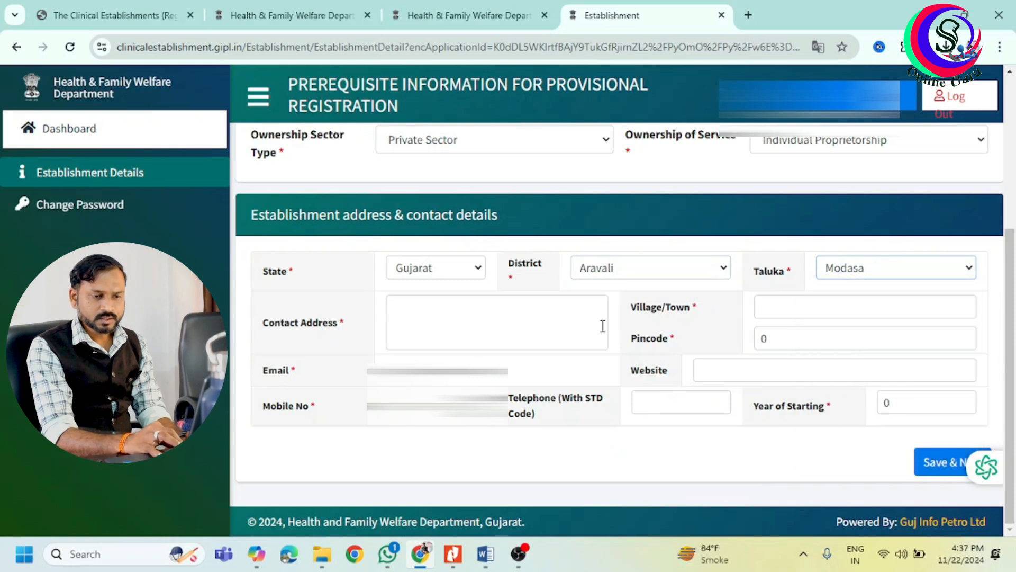
pyautogui.click(477, 325)
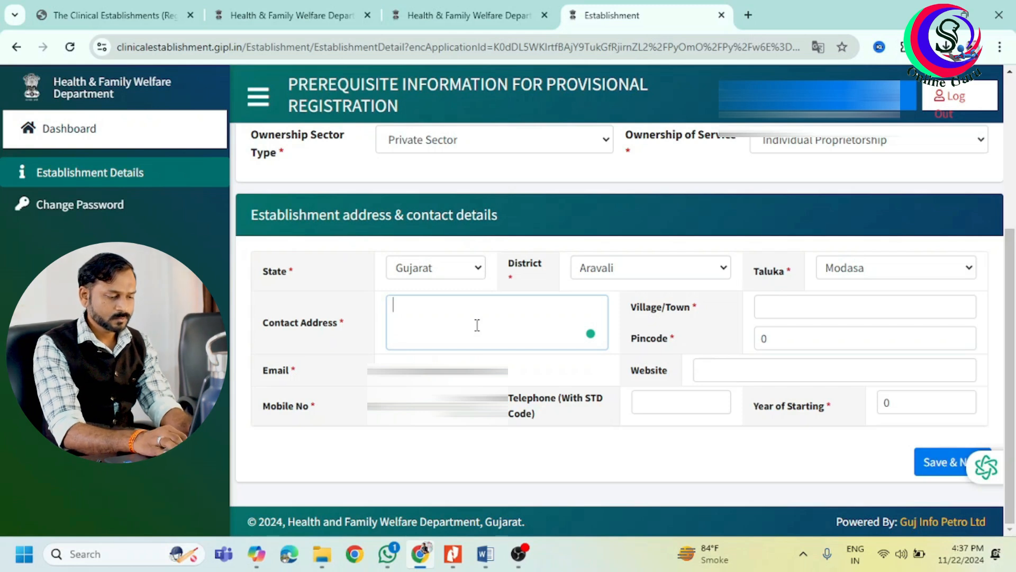
pyautogui.write('B')
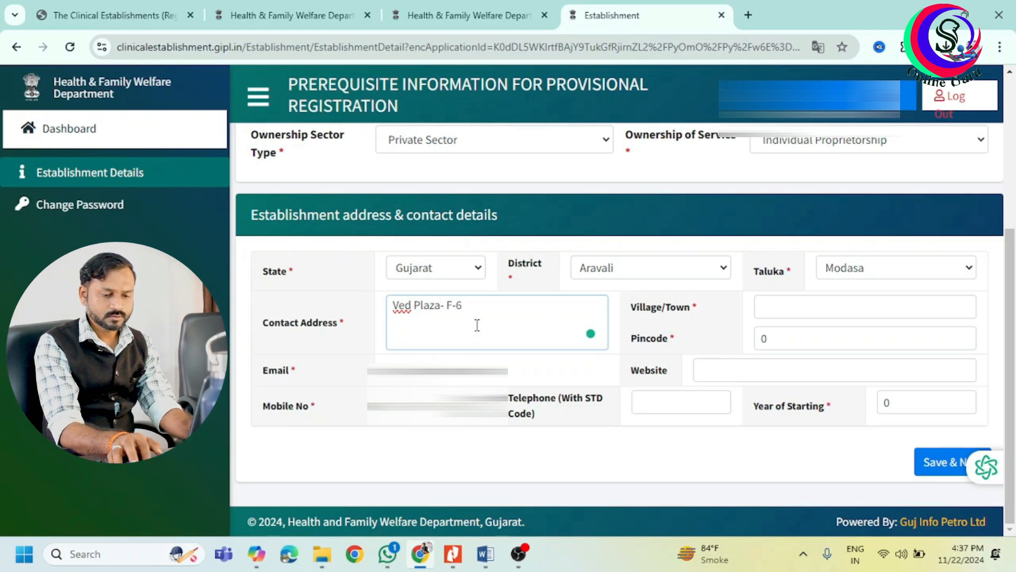
# Fill village Modasa, the pincode and year of starting, then save the establishment details.
pyautogui.click(777, 308)
pyautogui.write('Modasa')
pyautogui.press('Tab')
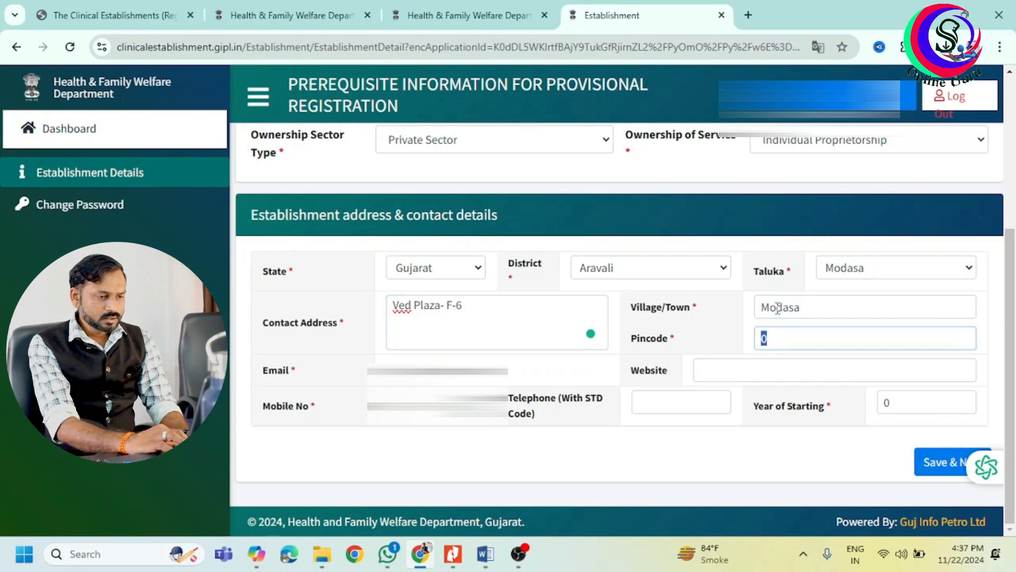
pyautogui.write('383315')
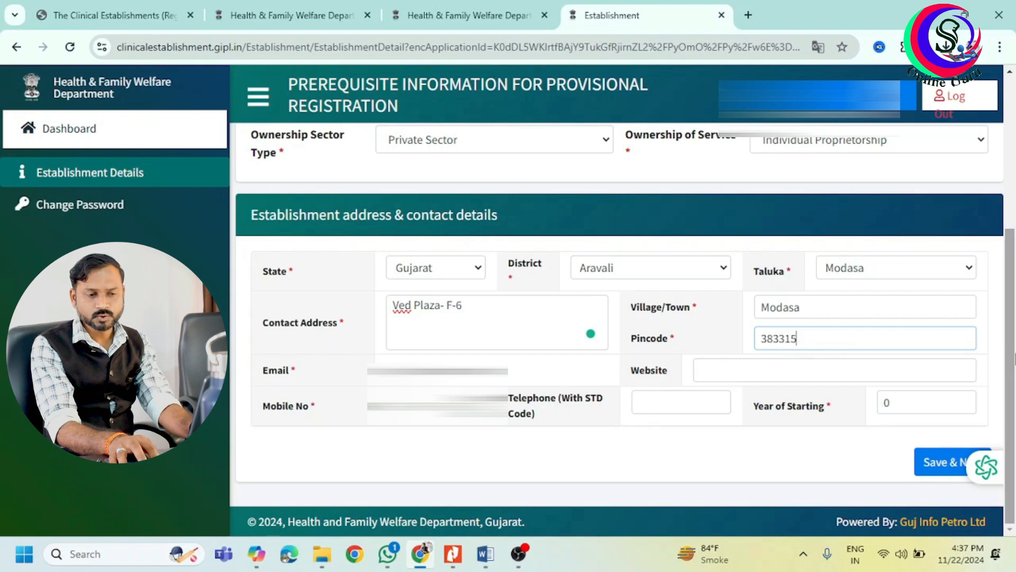
pyautogui.click(905, 405)
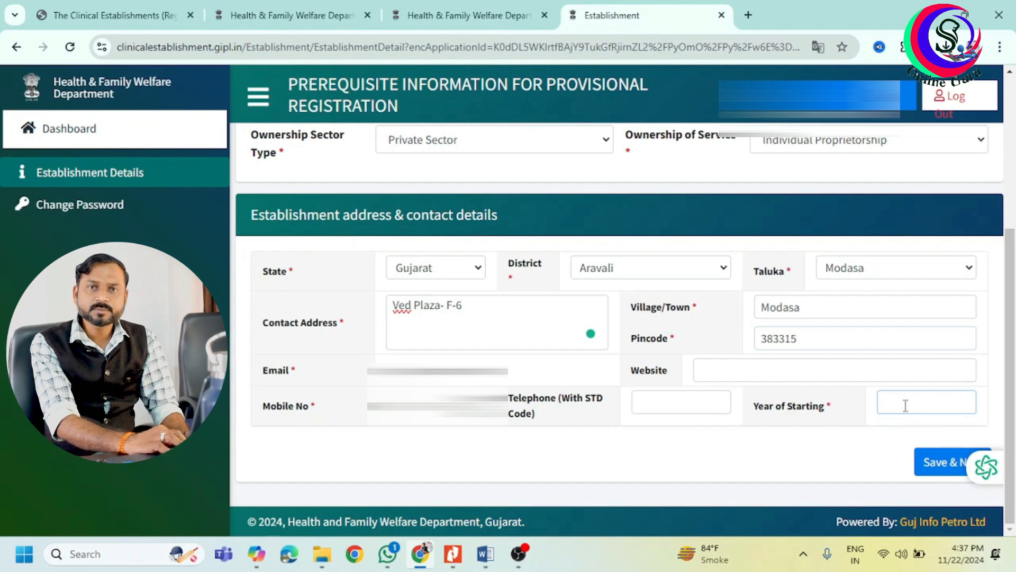
pyautogui.write('2011')
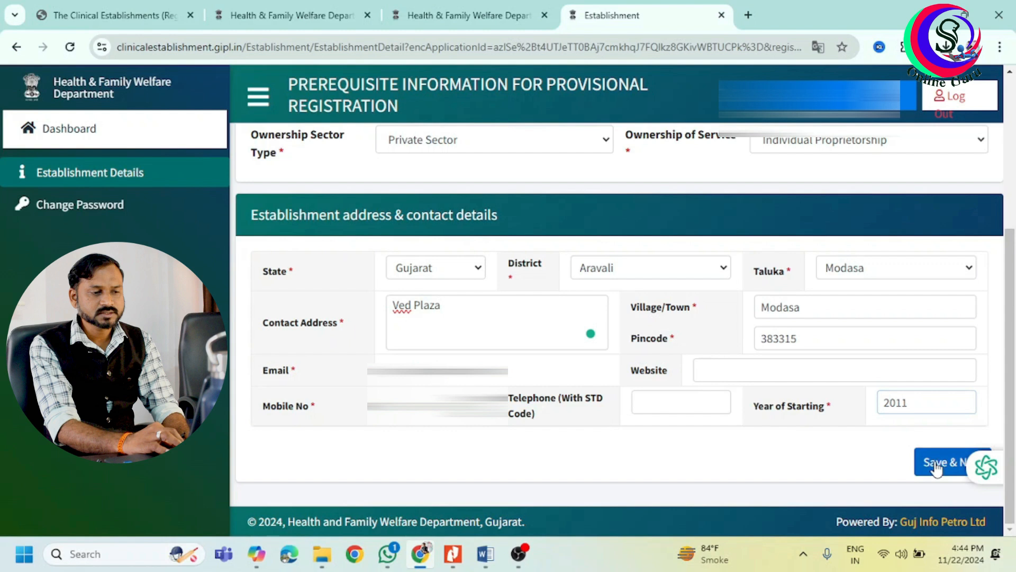
pyautogui.click(935, 465)
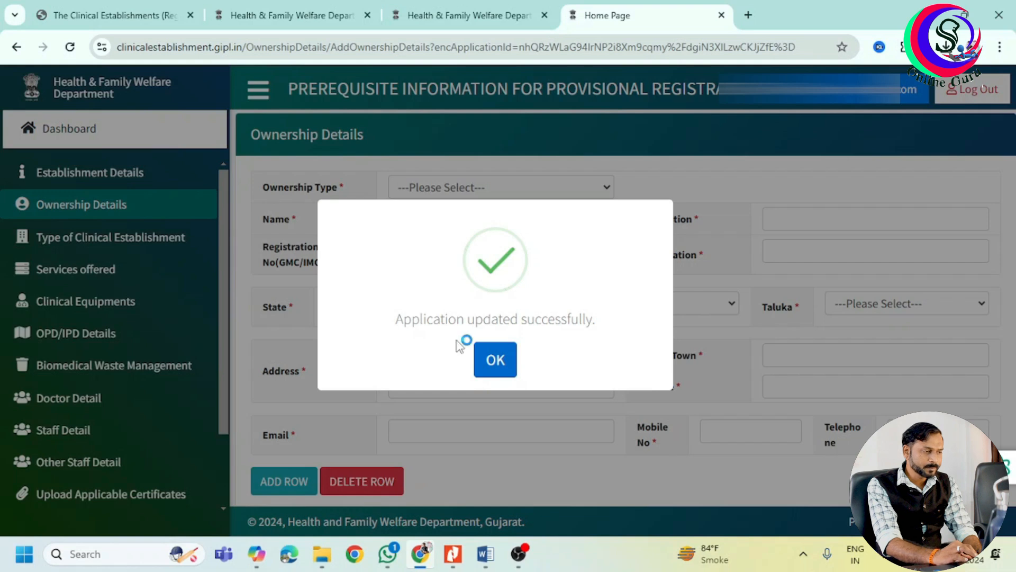
# Dismiss the update confirmation and scroll the sidebar down beside the Ownership Details form.
pyautogui.click(498, 361)
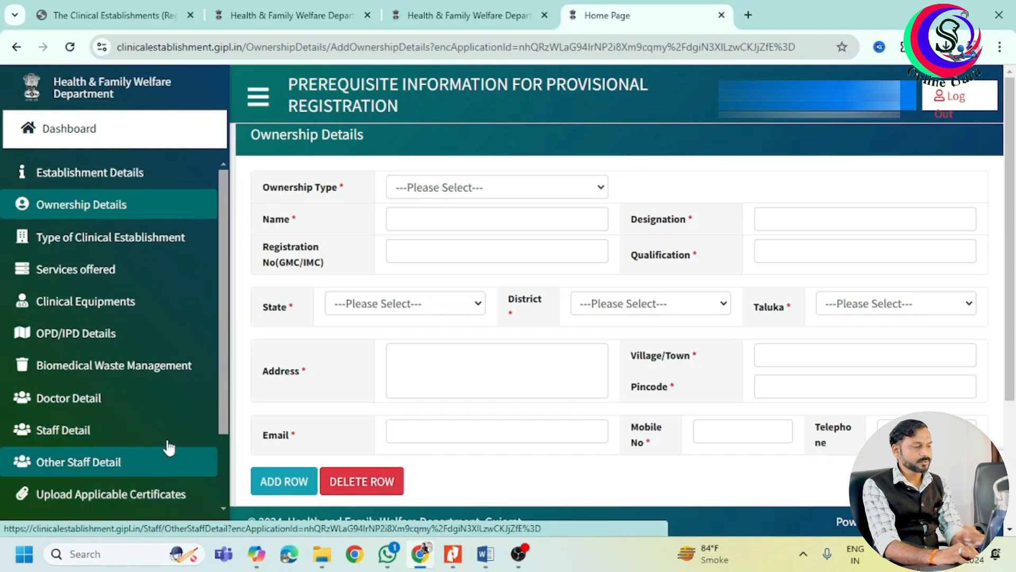
pyautogui.moveTo(221, 374); pyautogui.dragTo(228, 449)
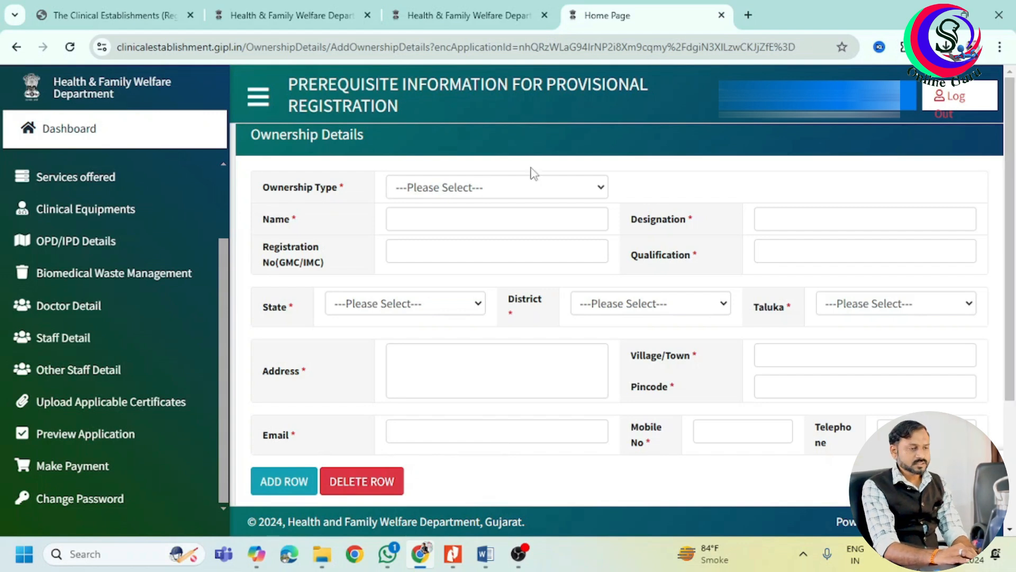
# Set the ownership type to Owner and enter the owner's name.
pyautogui.click(449, 191)
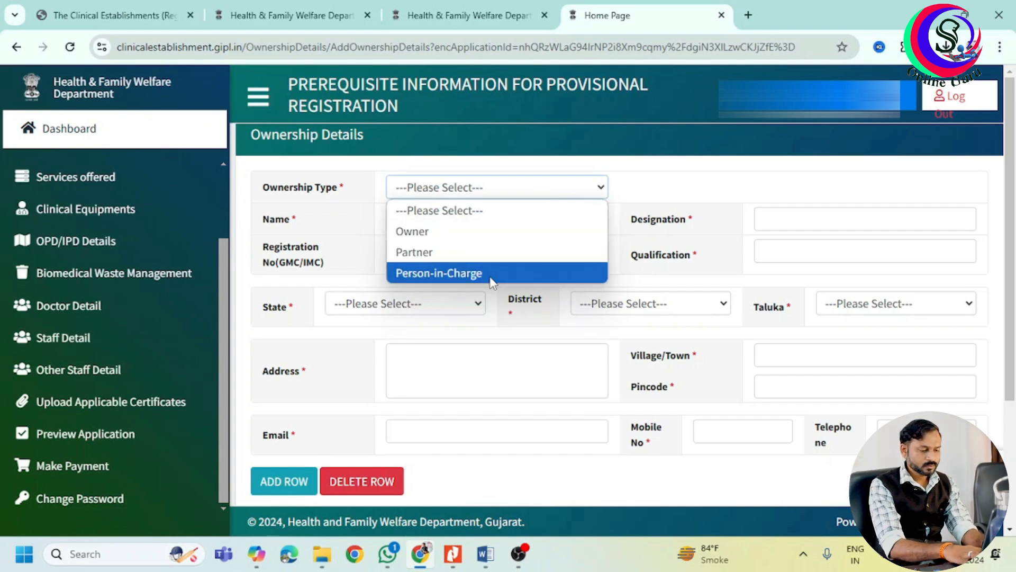
pyautogui.click(477, 236)
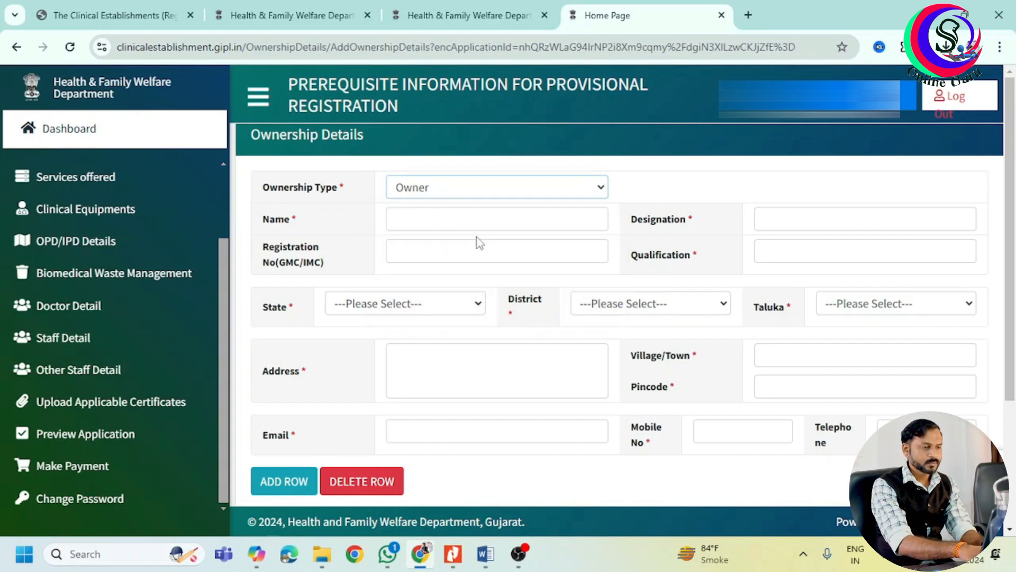
pyautogui.click(448, 220)
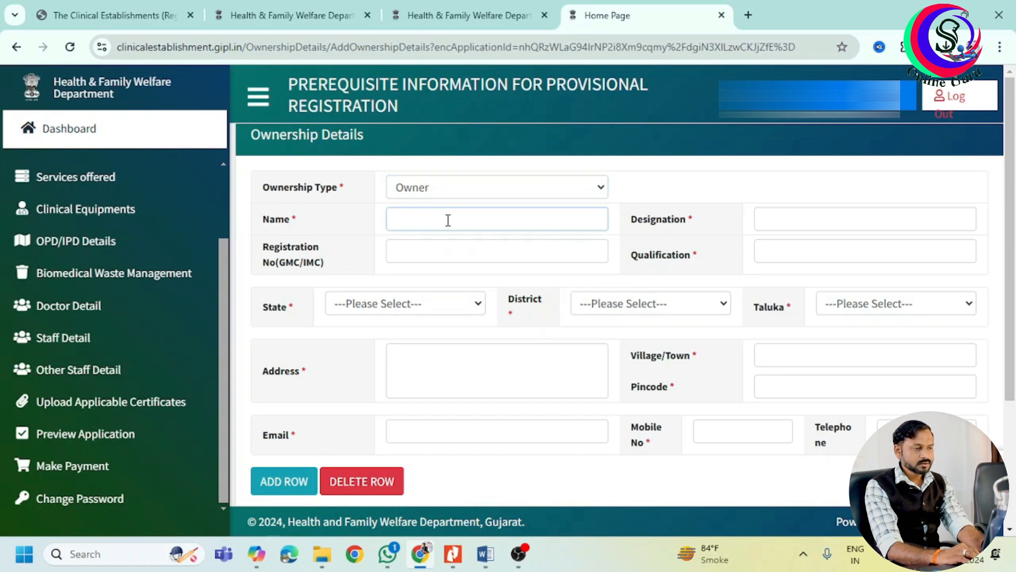
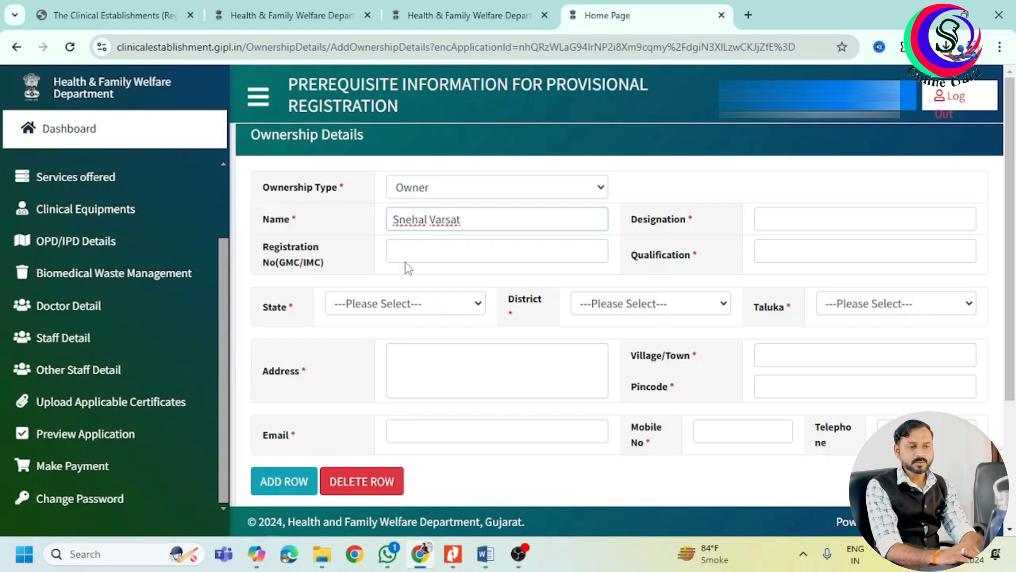
pyautogui.click(438, 249)
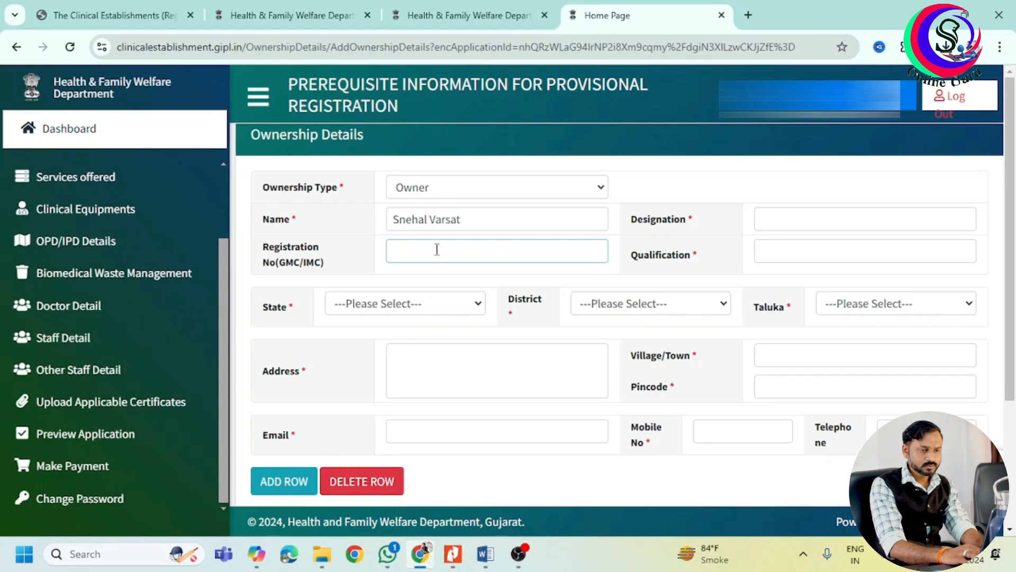
# Enter the owner's designation as Doctor and qualification as BAMS.
pyautogui.click(818, 217)
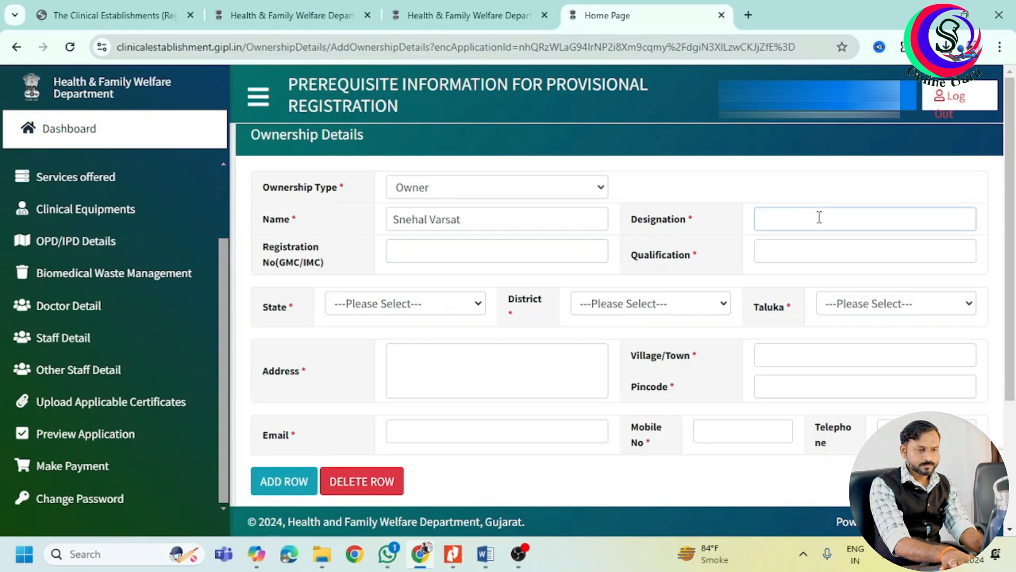
pyautogui.write('B')
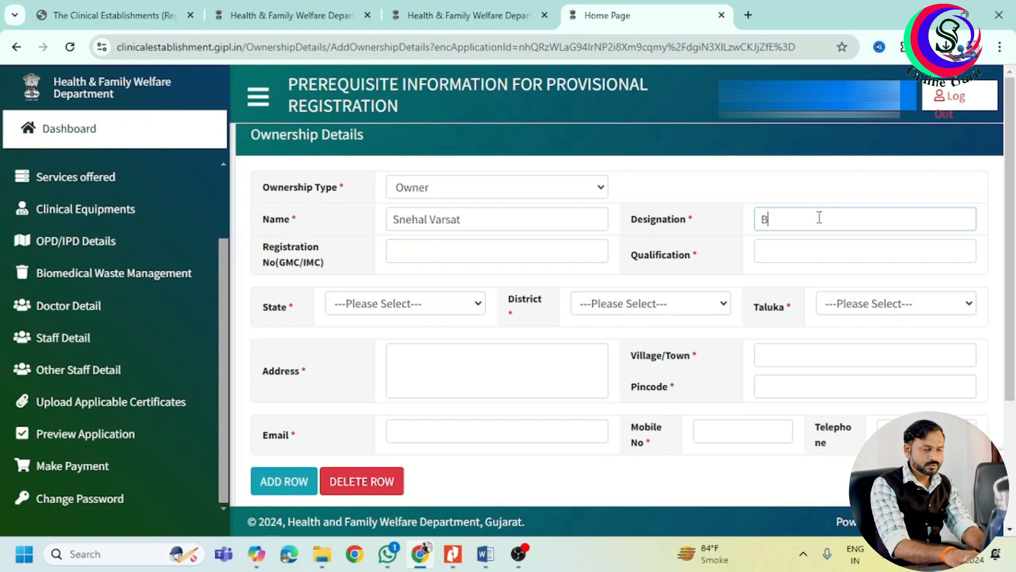
pyautogui.write('AMS')
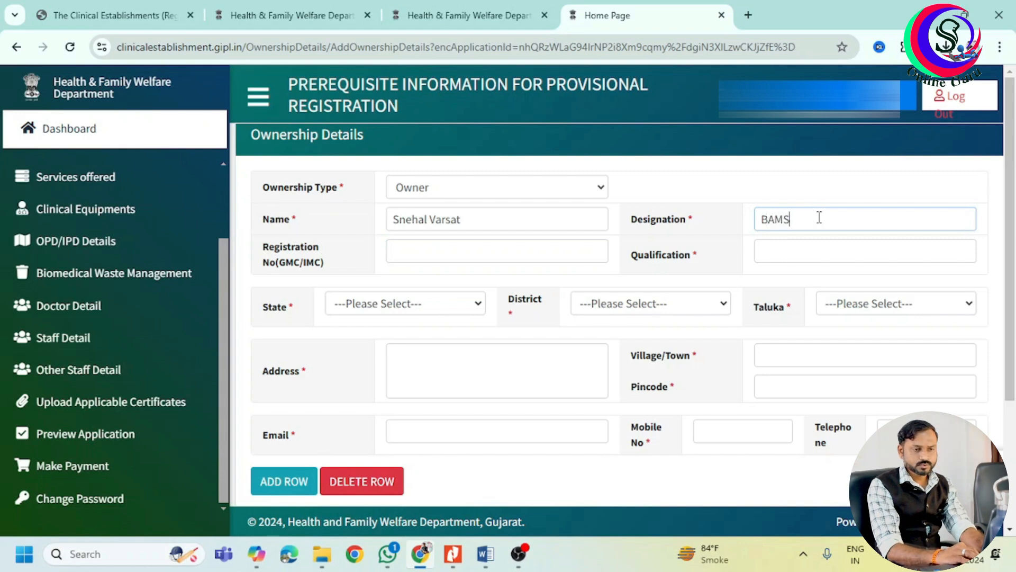
pyautogui.press('BackSpace')
pyautogui.press('BackSpace')
pyautogui.press('BackSpace')
pyautogui.press('BackSpace')
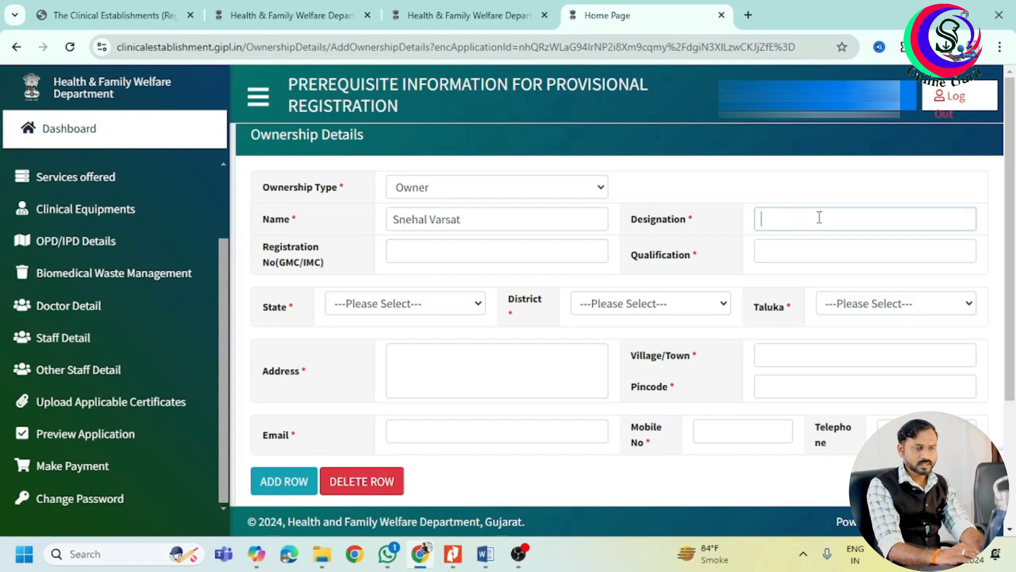
pyautogui.write('Doctor')
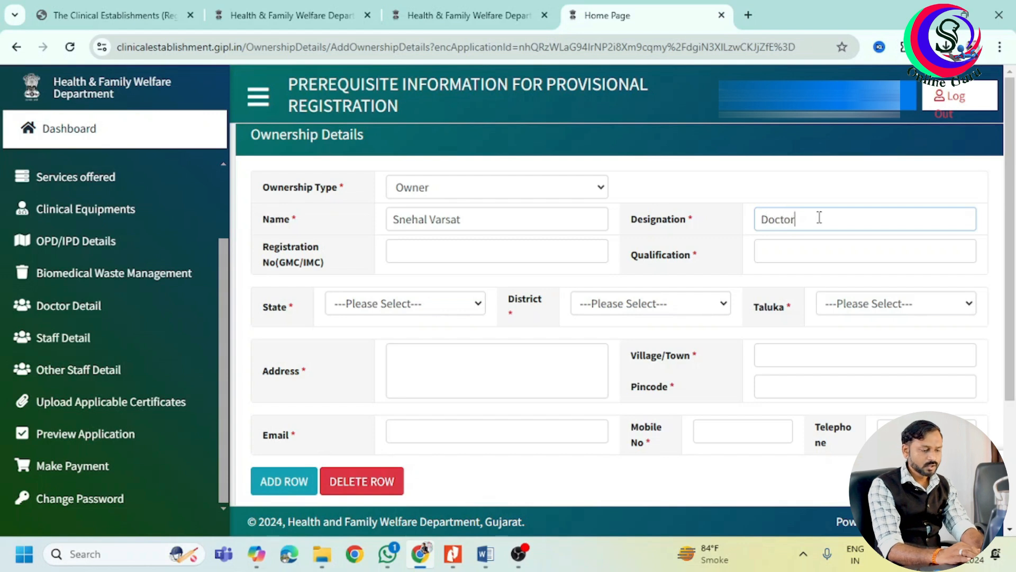
pyautogui.click(800, 254)
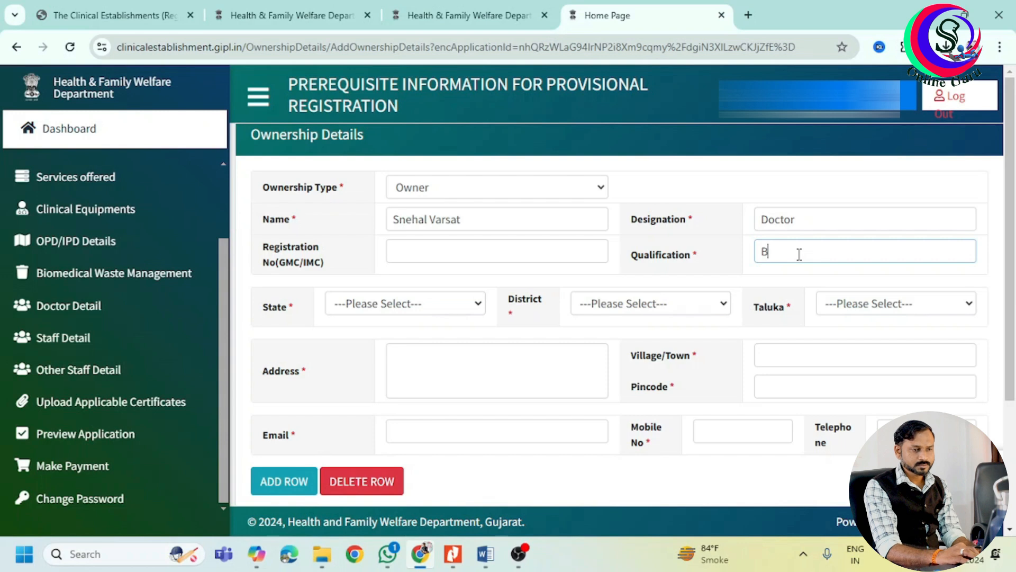
pyautogui.write('AMS')
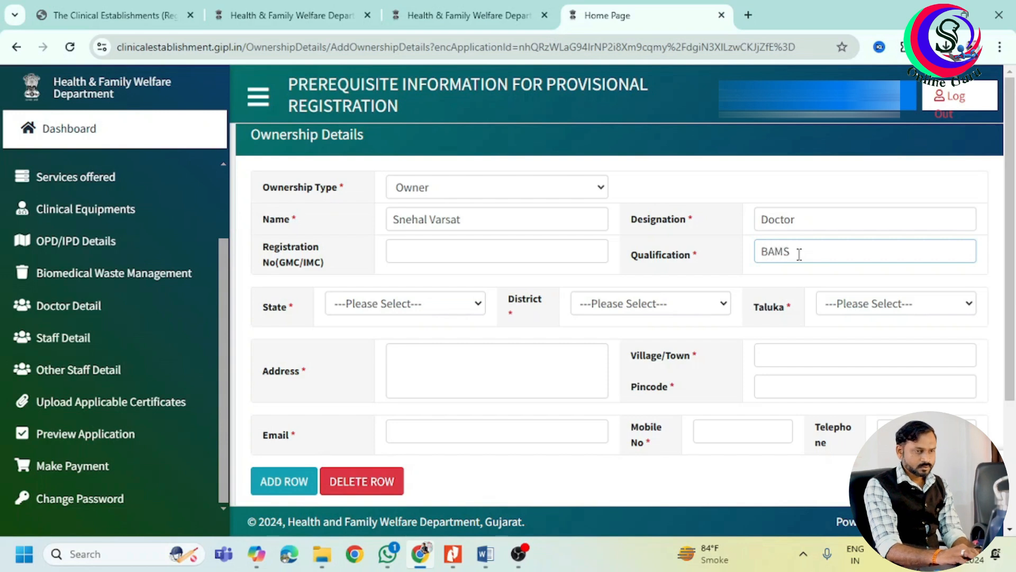
# Set the owner's state Gujarat, district Aravali and taluka Modasa.
pyautogui.click(445, 307)
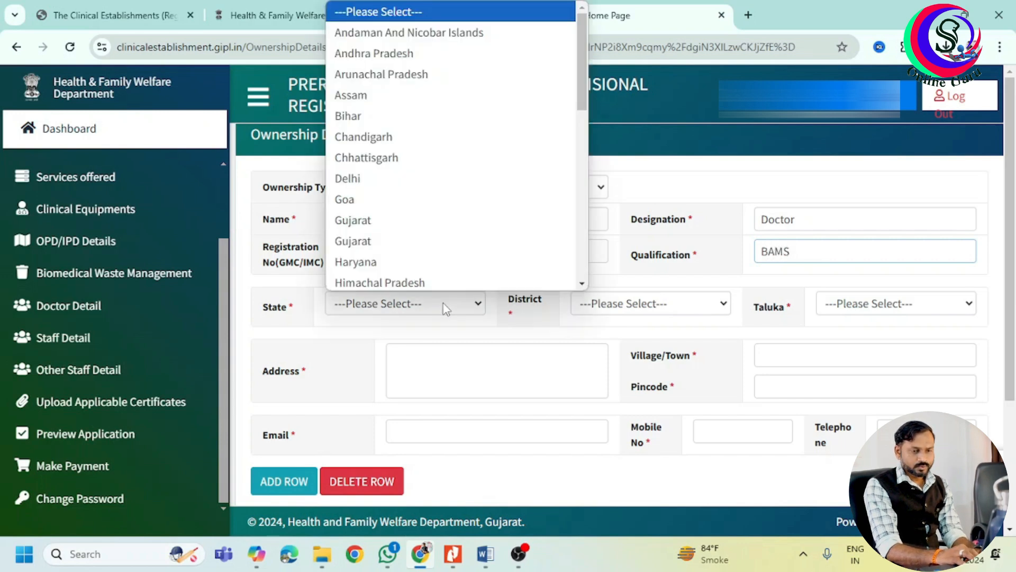
pyautogui.click(414, 218)
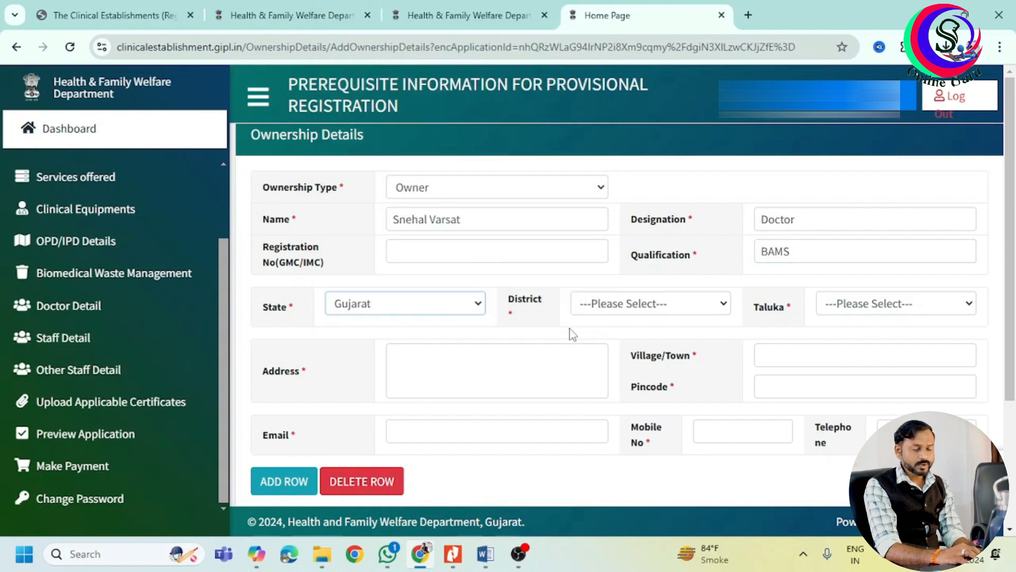
pyautogui.click(631, 306)
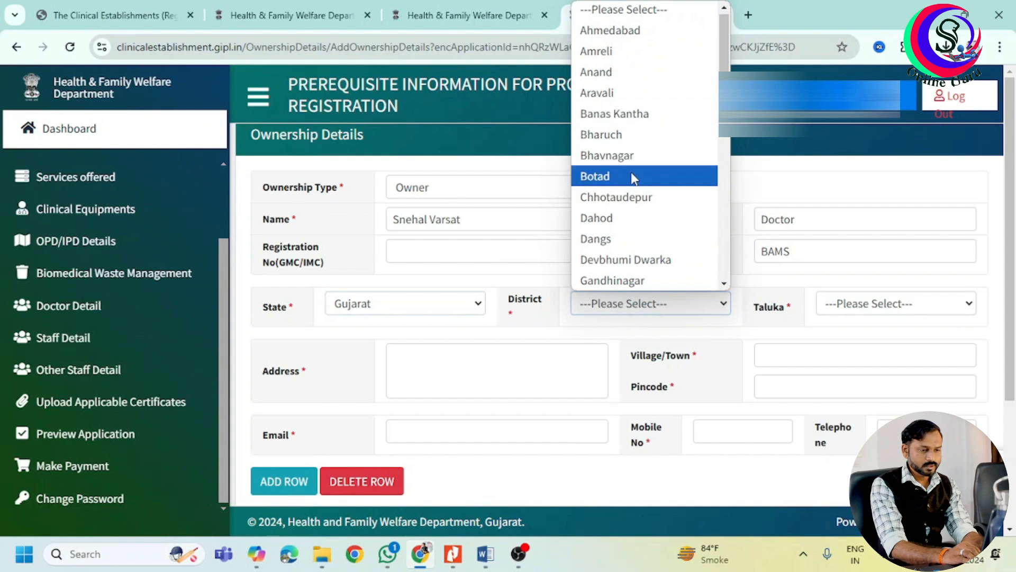
pyautogui.click(639, 101)
pyautogui.click(845, 301)
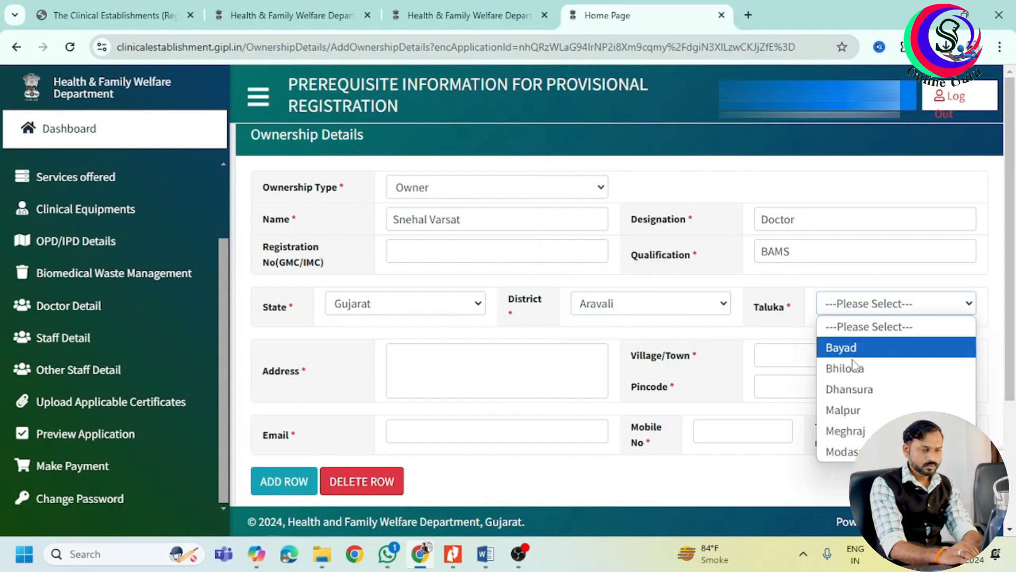
pyautogui.click(845, 451)
# Enter the owner's address, village Modasa, pincode and e-mail, then add the owner row.
pyautogui.click(483, 350)
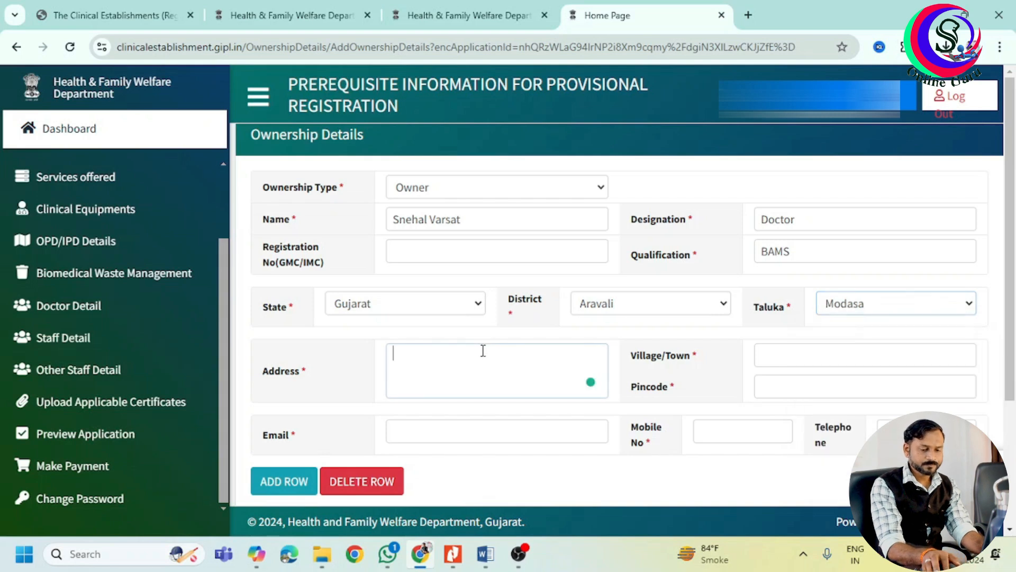
pyautogui.write('Modasa')
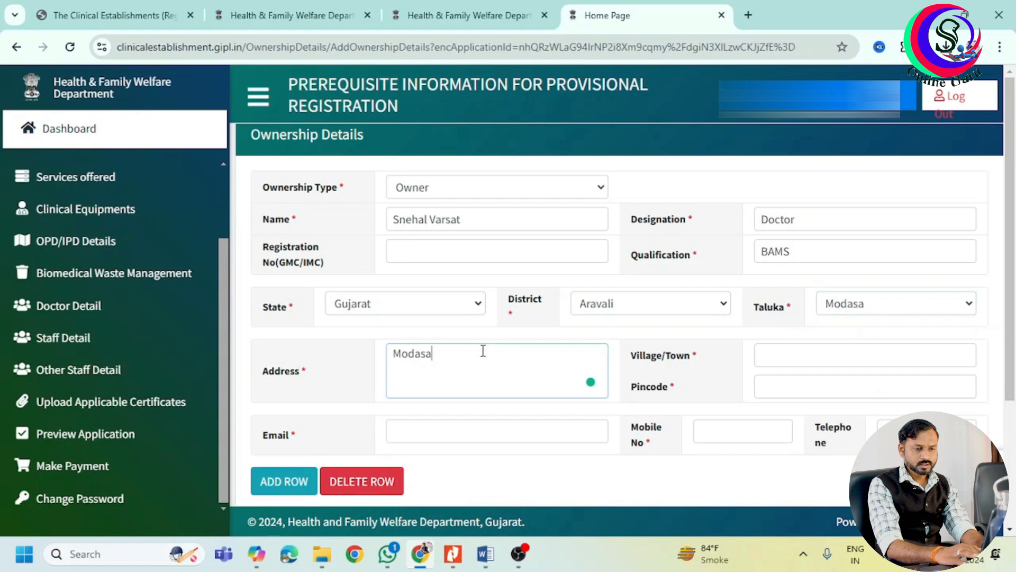
pyautogui.click(802, 356)
pyautogui.write('Modasa383')
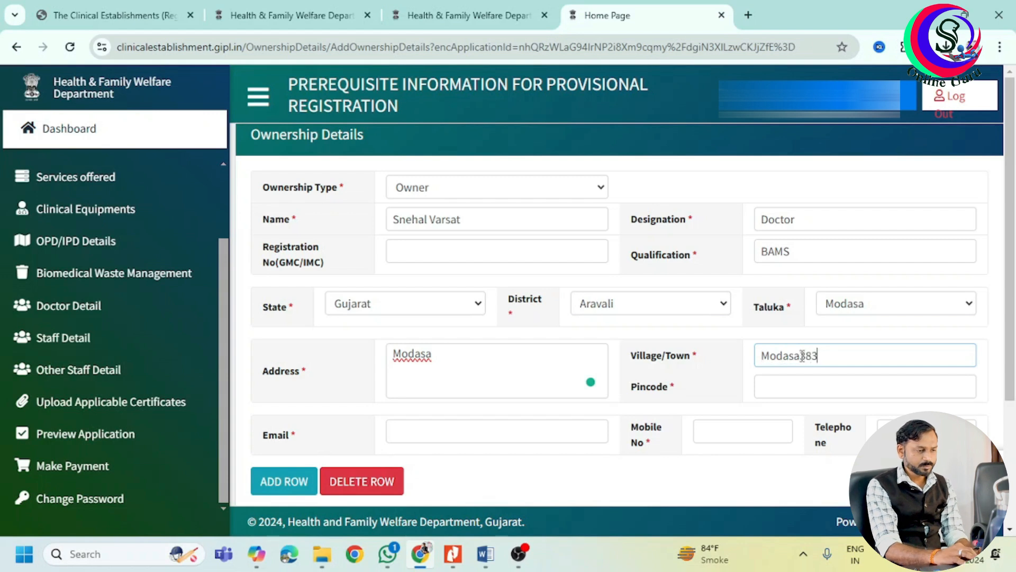
pyautogui.write('315')
pyautogui.press('BackSpace')
pyautogui.press('BackSpace')
pyautogui.press('BackSpace')
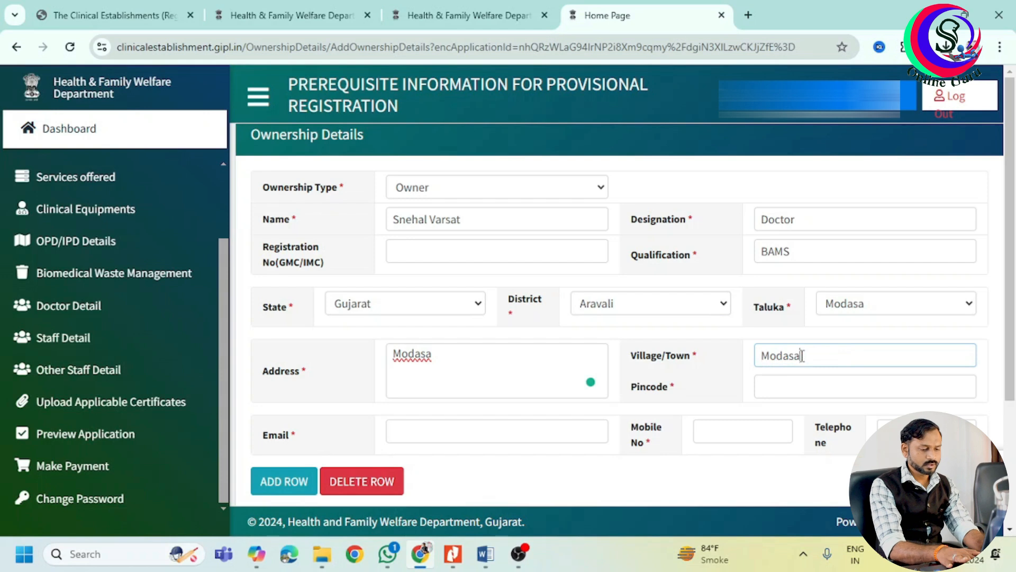
pyautogui.click(798, 390)
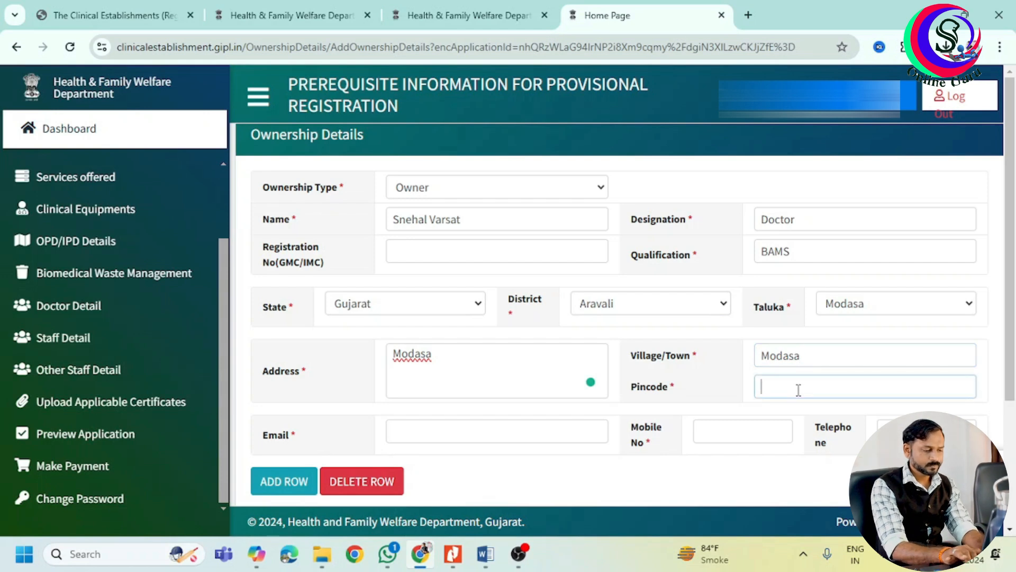
pyautogui.write('383315')
pyautogui.scroll(-2, 1015, 390)
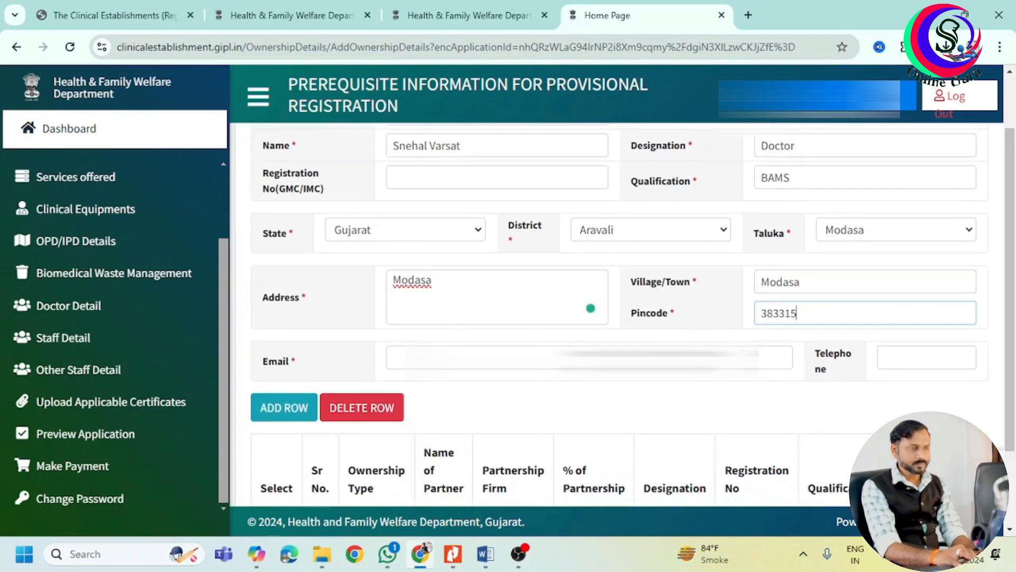
pyautogui.press('Tab')
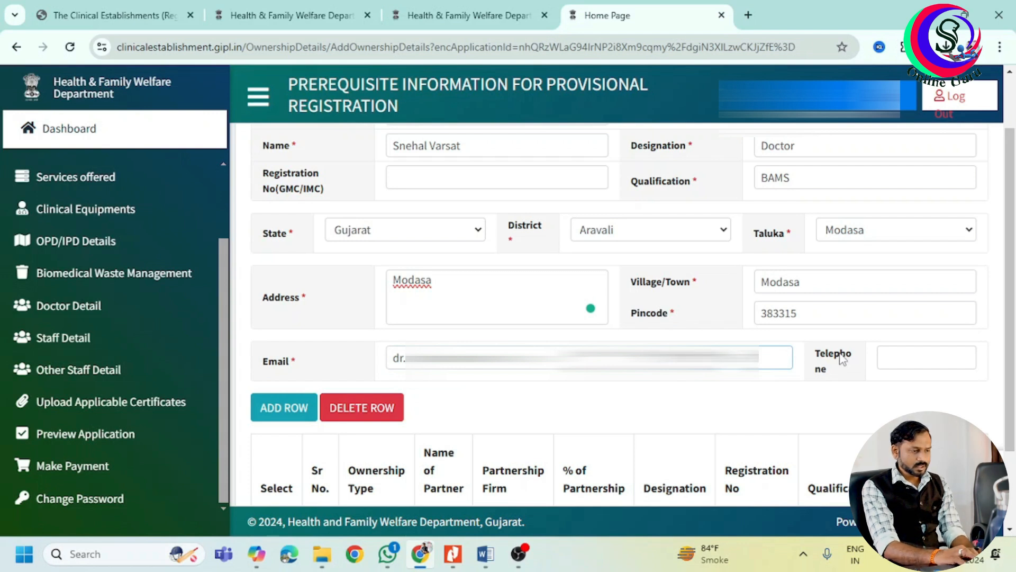
pyautogui.click(268, 416)
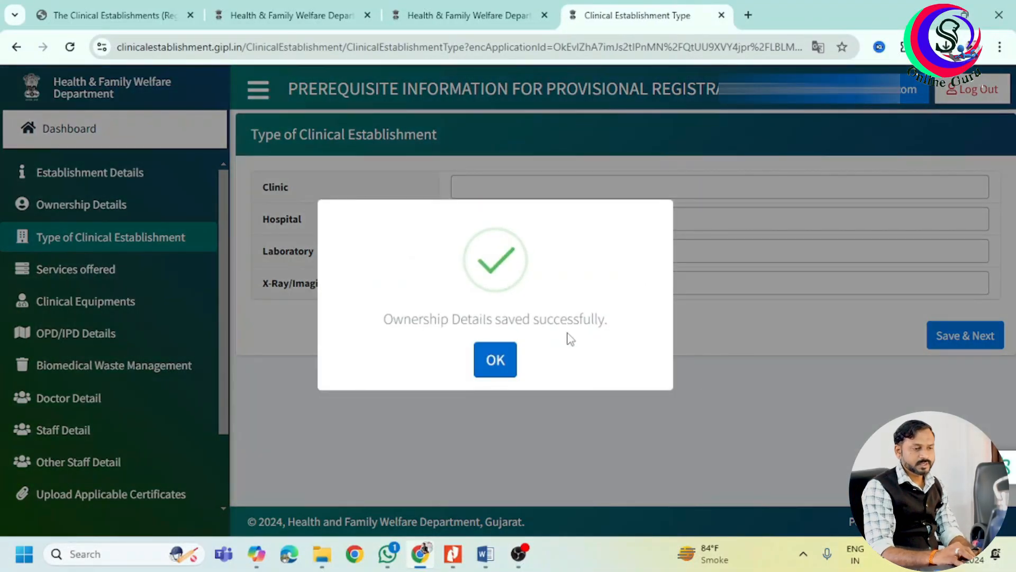
# Dismiss the ownership saved message and open the list of clinic types.
pyautogui.click(496, 359)
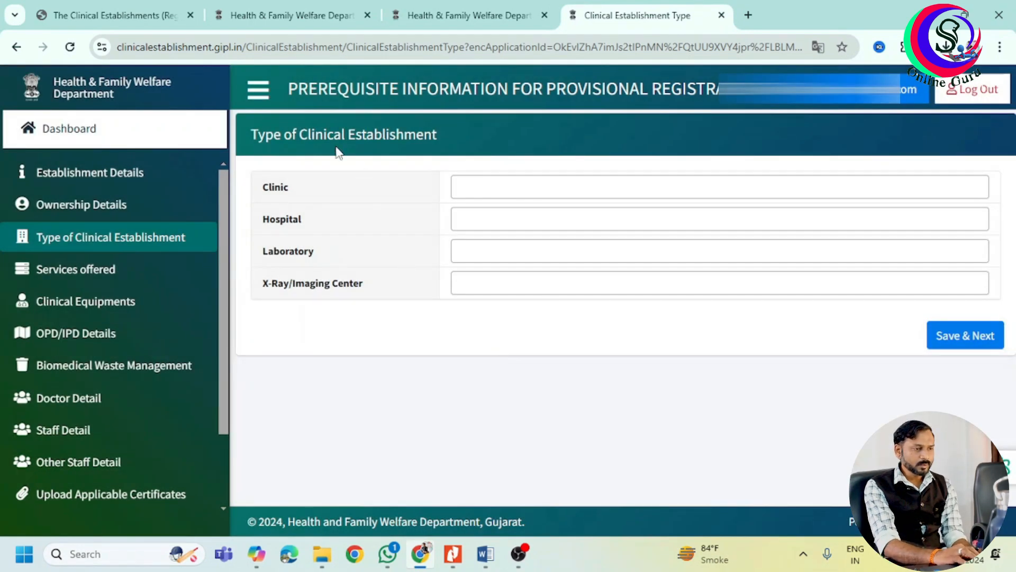
pyautogui.click(521, 185)
pyautogui.click(520, 186)
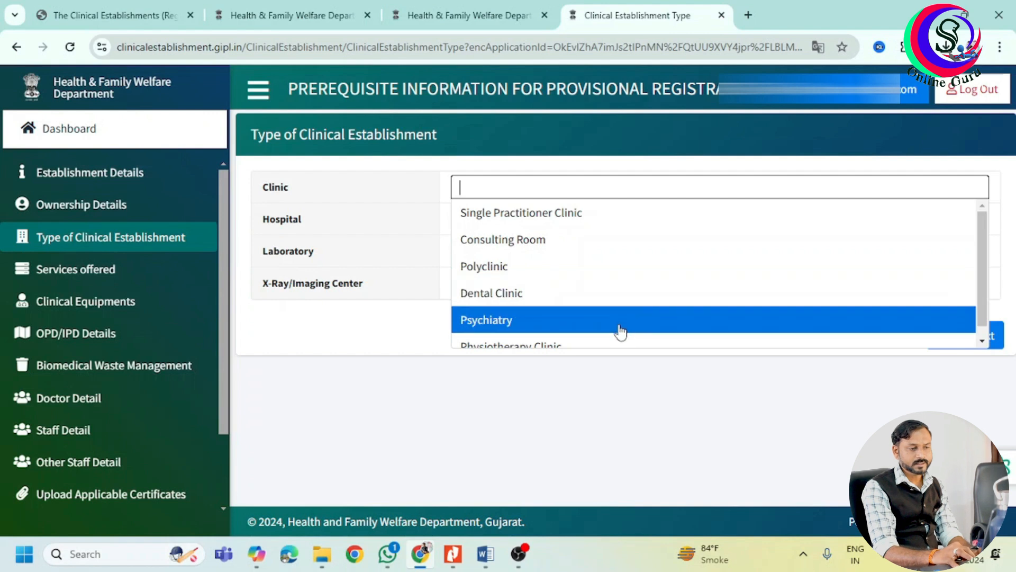
# Pick Single Practitioner Clinic, also trying General Practice Services, Laboratory and X-Ray/Imaging Center.
pyautogui.click(622, 217)
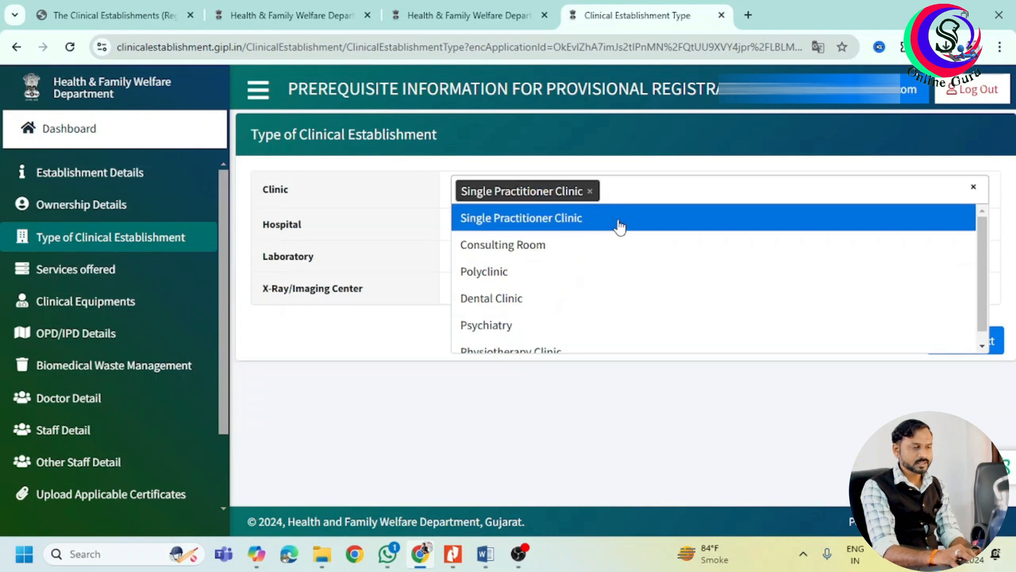
pyautogui.click(404, 228)
pyautogui.click(480, 226)
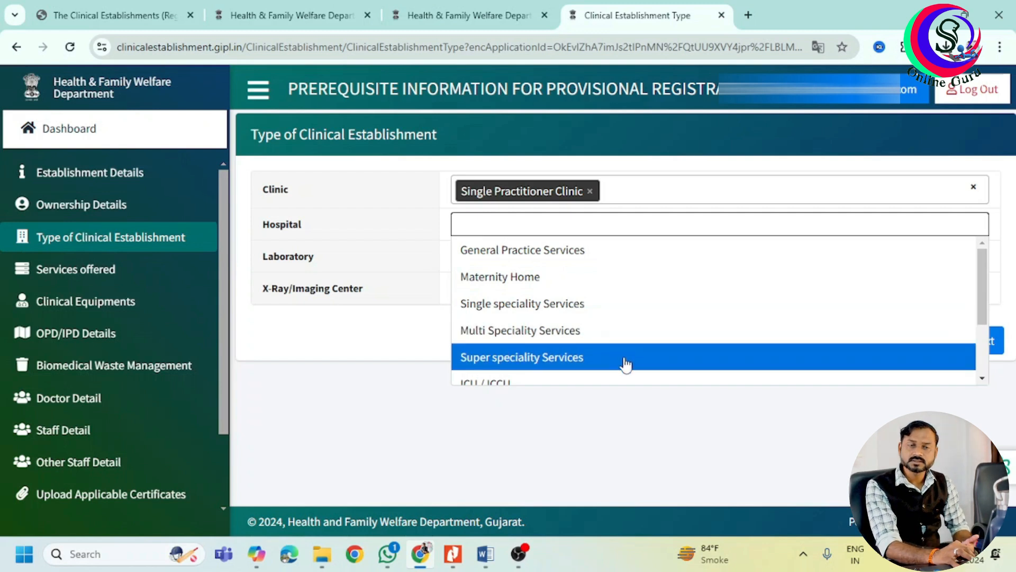
pyautogui.click(591, 259)
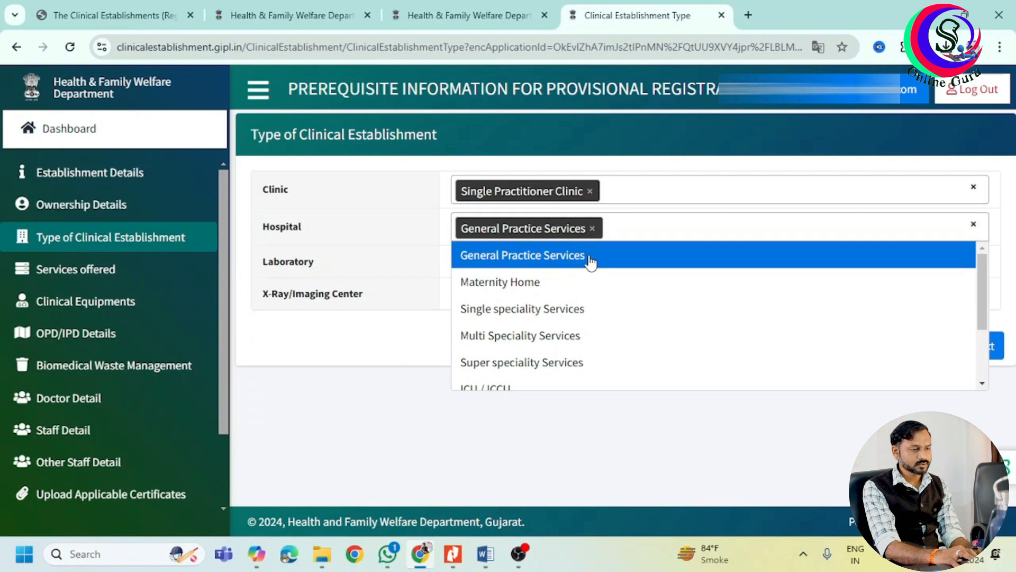
pyautogui.click(393, 256)
pyautogui.click(487, 260)
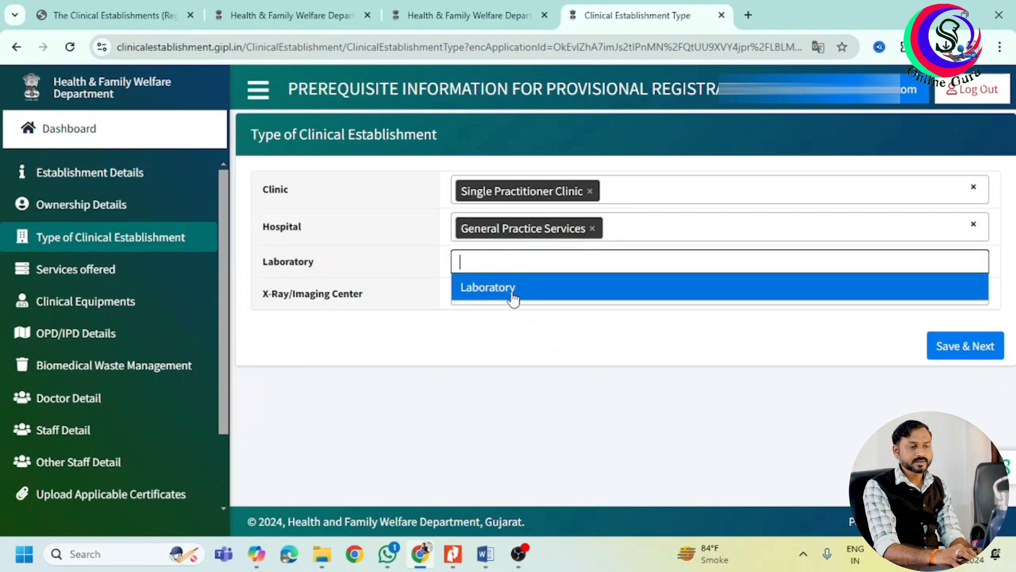
pyautogui.click(511, 292)
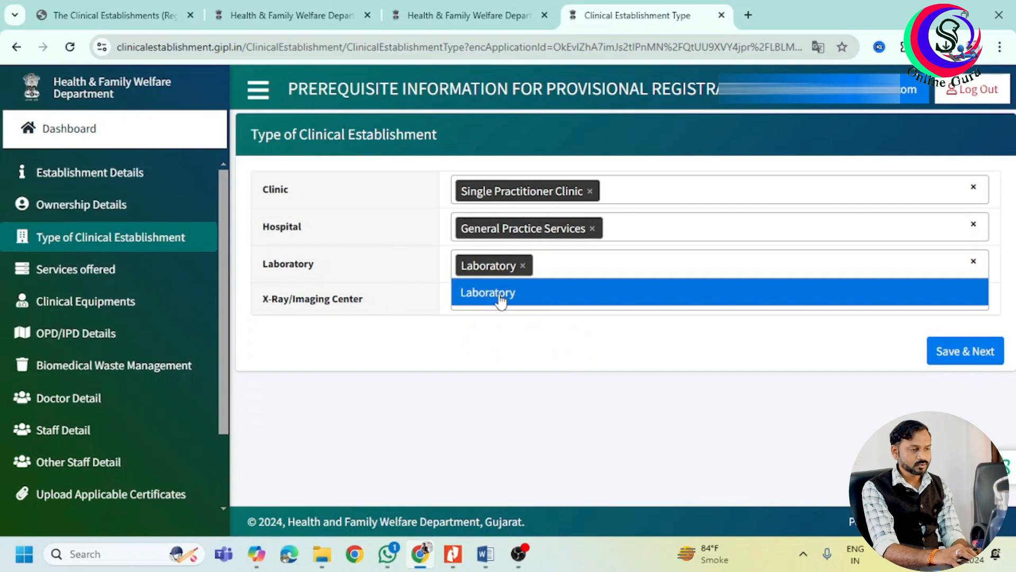
pyautogui.click(517, 297)
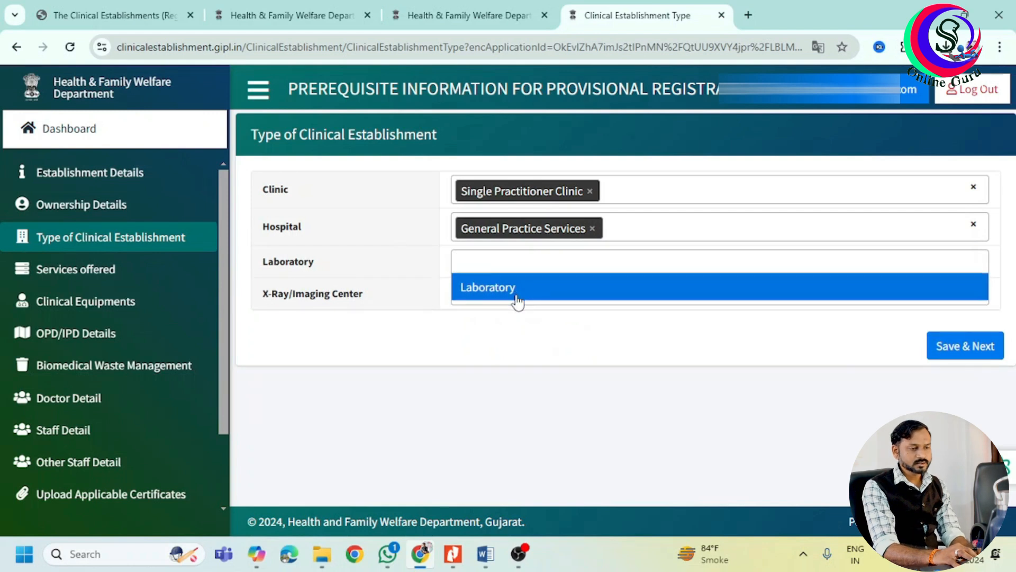
pyautogui.click(486, 294)
pyautogui.click(584, 345)
pyautogui.click(568, 299)
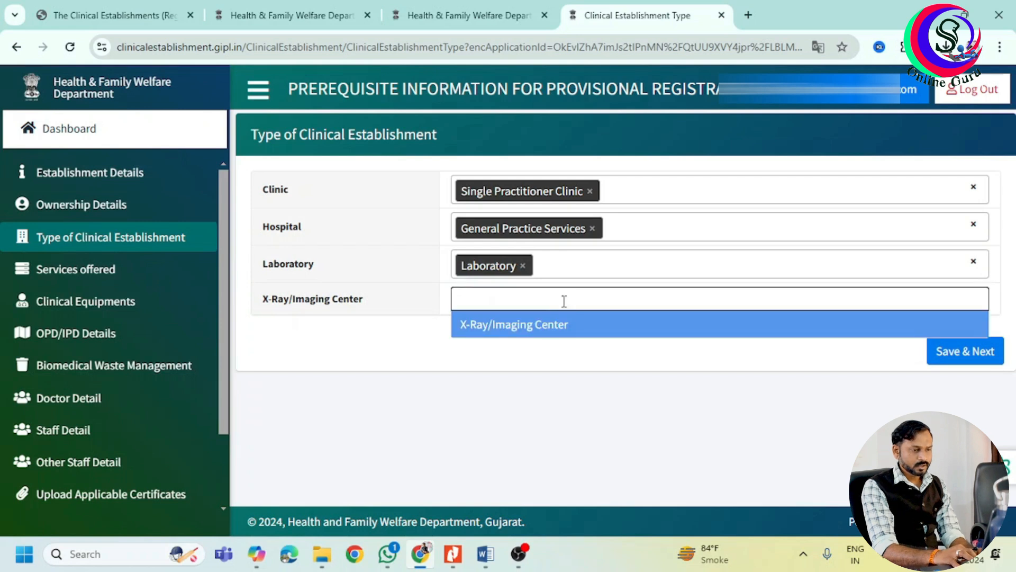
pyautogui.click(568, 337)
pyautogui.click(438, 337)
# Remove every entry except Single Practitioner Clinic, save, and dismiss the confirmation.
pyautogui.click(974, 299)
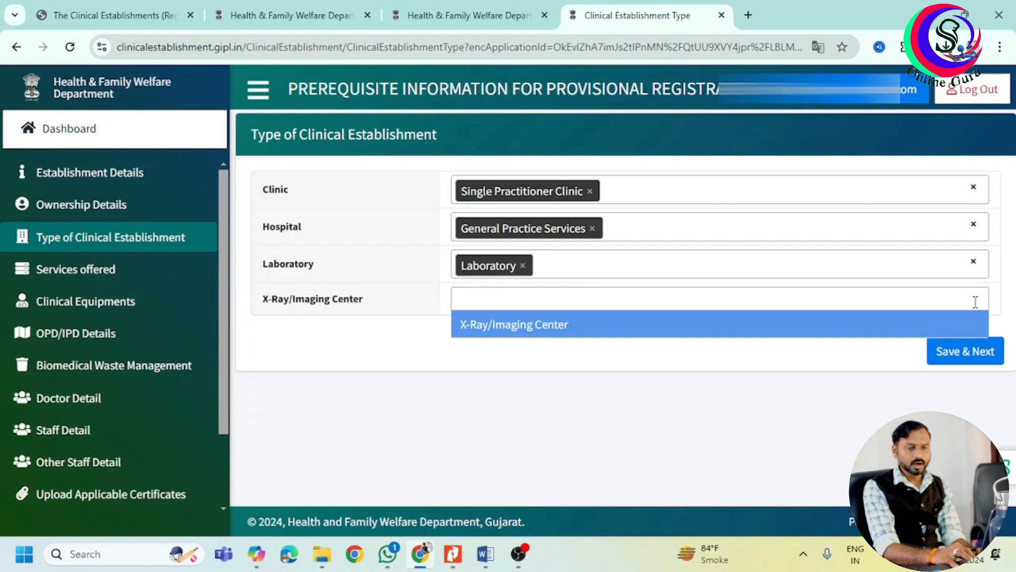
pyautogui.click(978, 269)
pyautogui.click(976, 265)
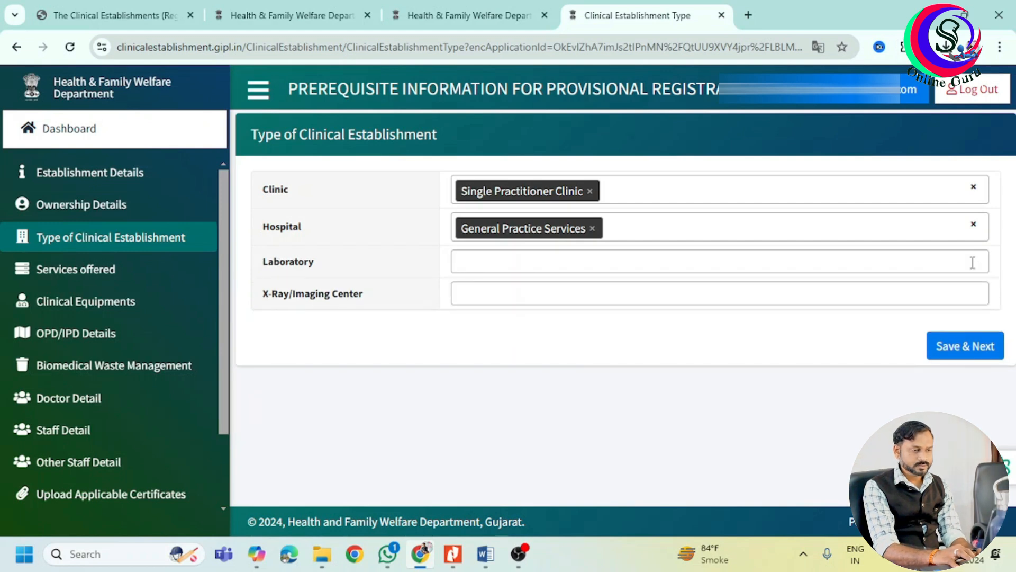
pyautogui.click(974, 224)
pyautogui.click(638, 461)
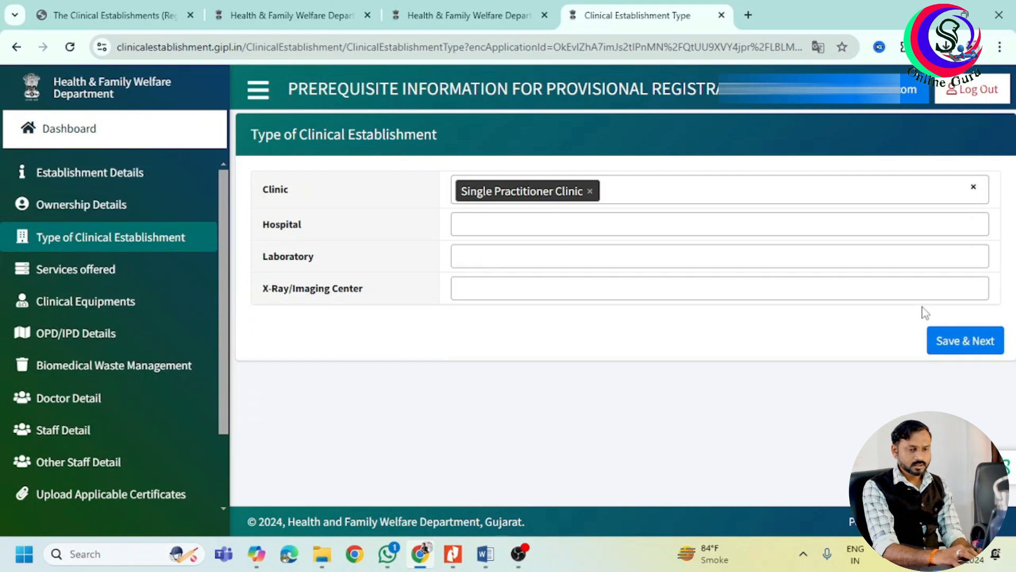
pyautogui.click(956, 344)
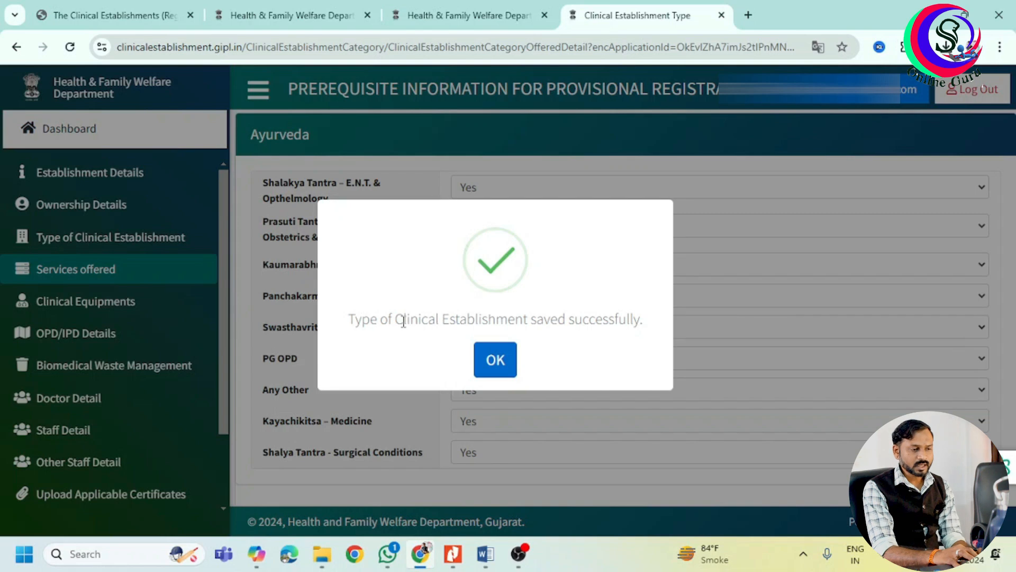
pyautogui.click(487, 344)
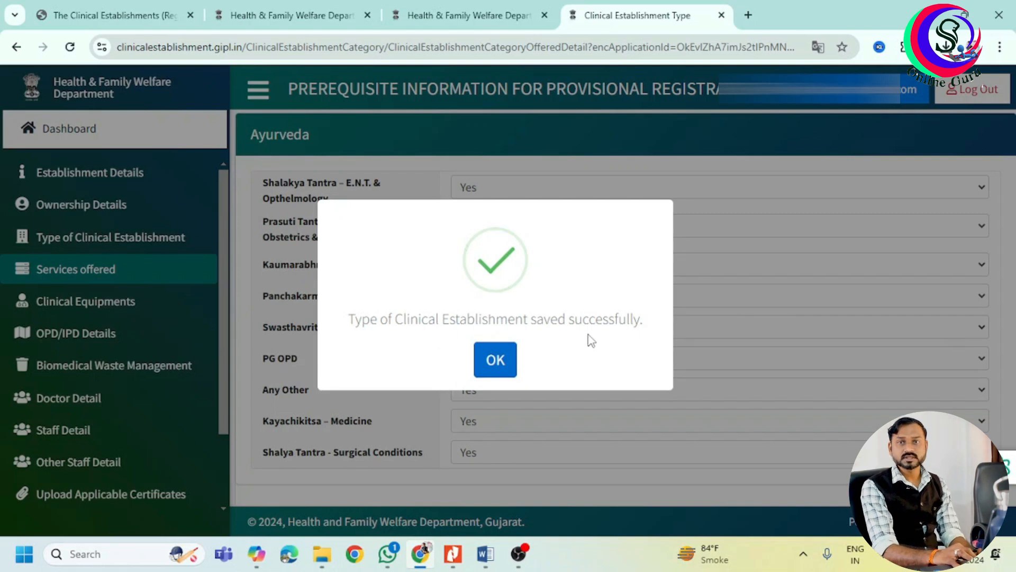
pyautogui.click(494, 359)
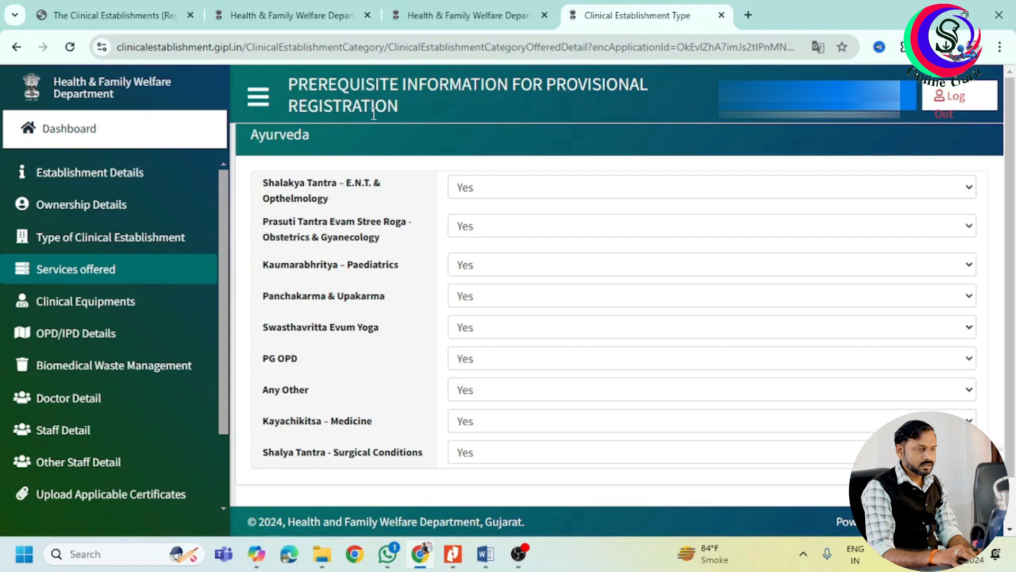
# Answer No for Shalakya Tantra, Prasuti Tantra, Kaumarabhritya and Panchakarma.
pyautogui.moveTo(263, 185); pyautogui.dragTo(404, 205)
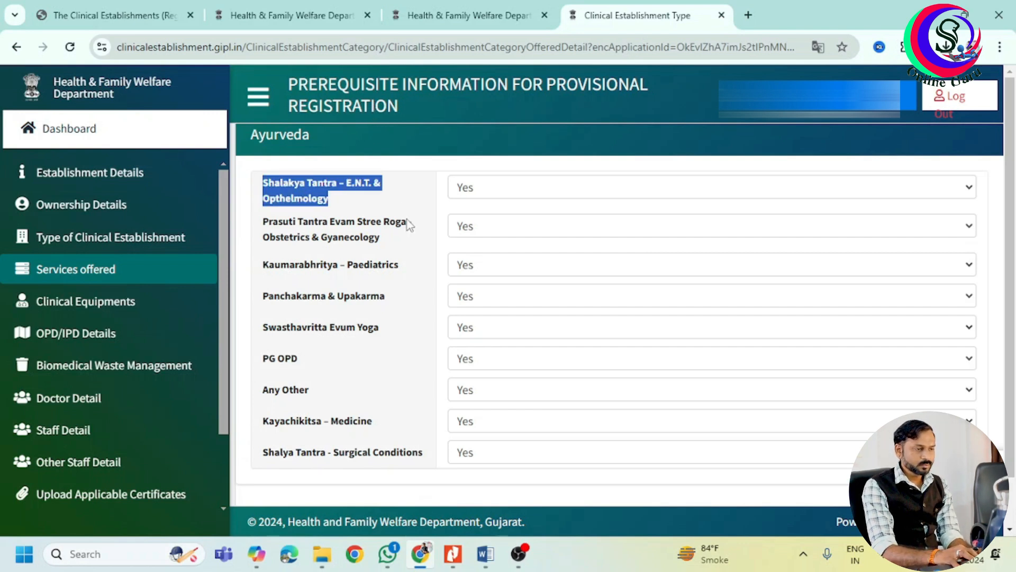
pyautogui.click(412, 233)
pyautogui.click(492, 196)
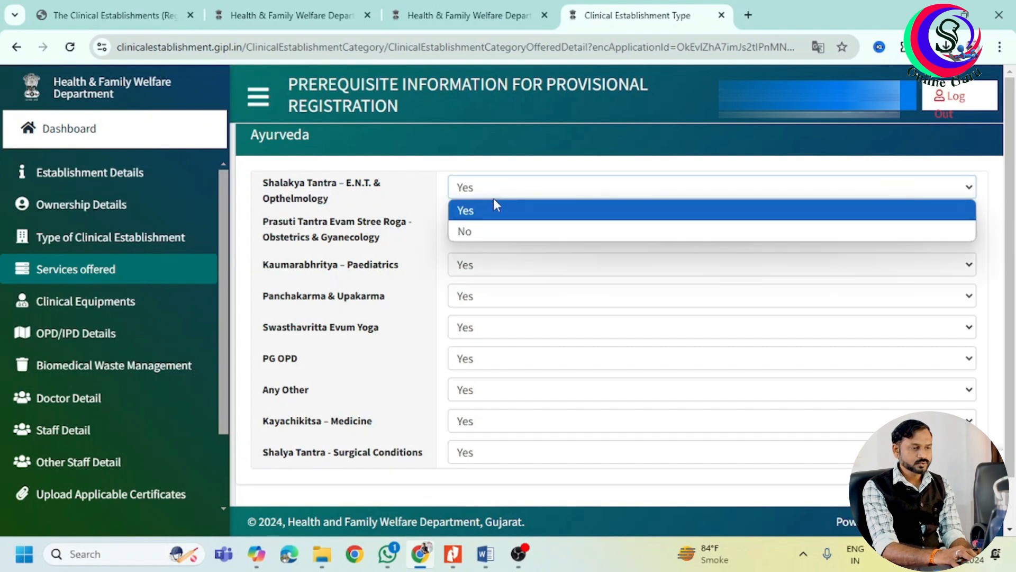
pyautogui.click(500, 231)
pyautogui.click(510, 228)
pyautogui.click(519, 269)
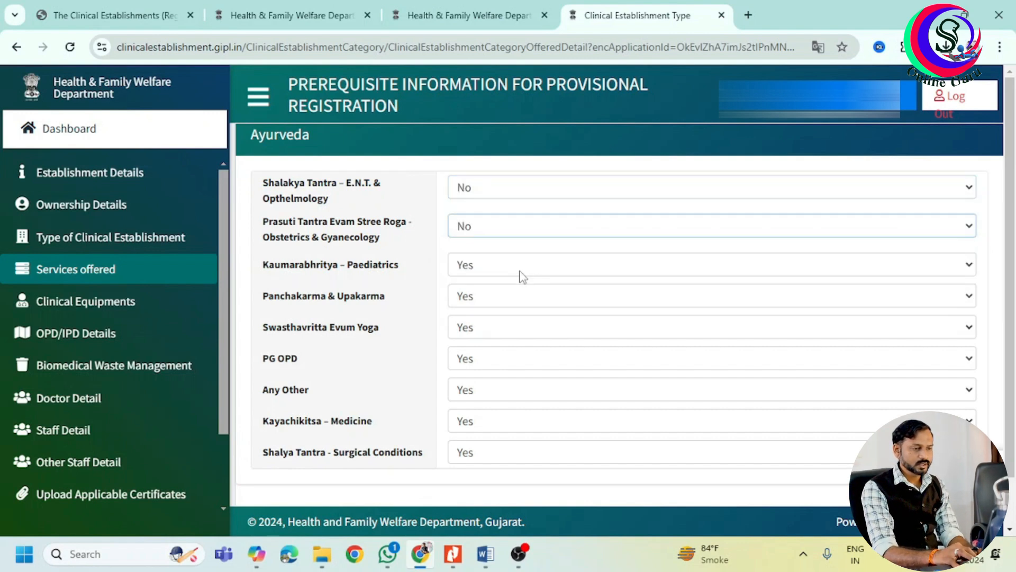
pyautogui.click(517, 267)
pyautogui.click(525, 307)
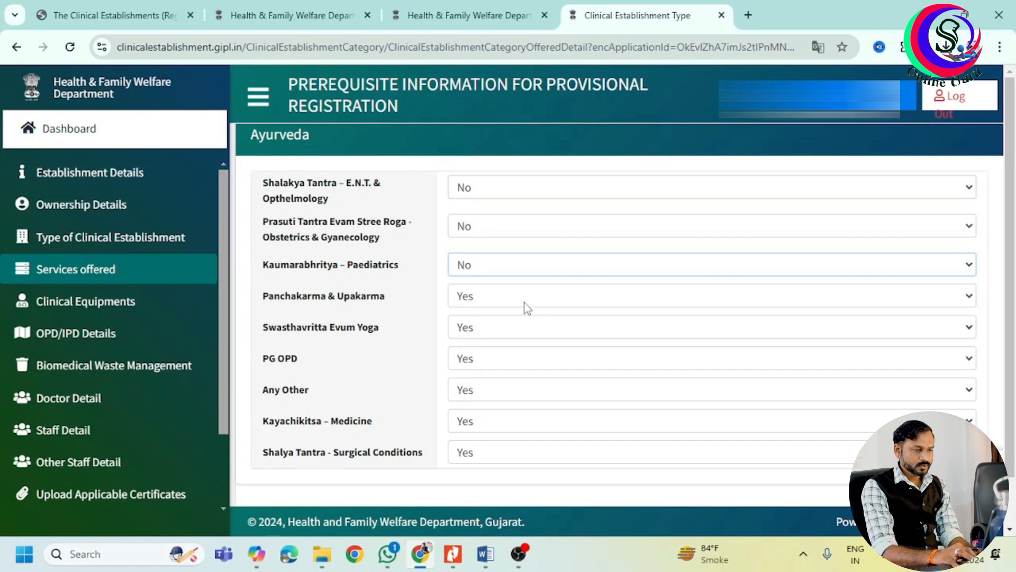
pyautogui.click(525, 303)
pyautogui.click(531, 339)
# Answer No for Swasthavritta Evum Yoga, PG OPD and Kayachikitsa, and Yes for Any Other.
pyautogui.click(516, 331)
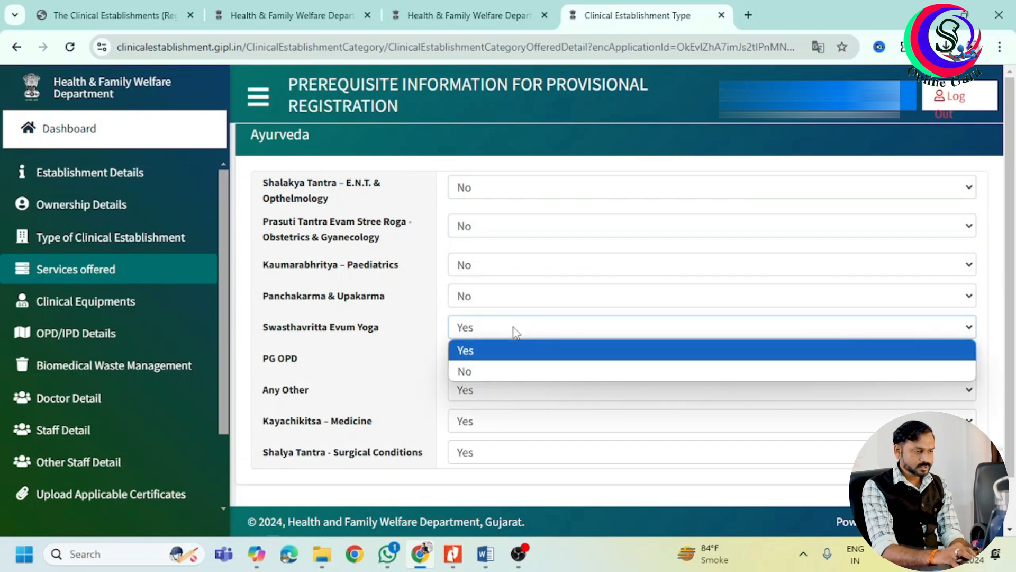
pyautogui.click(517, 370)
pyautogui.click(517, 359)
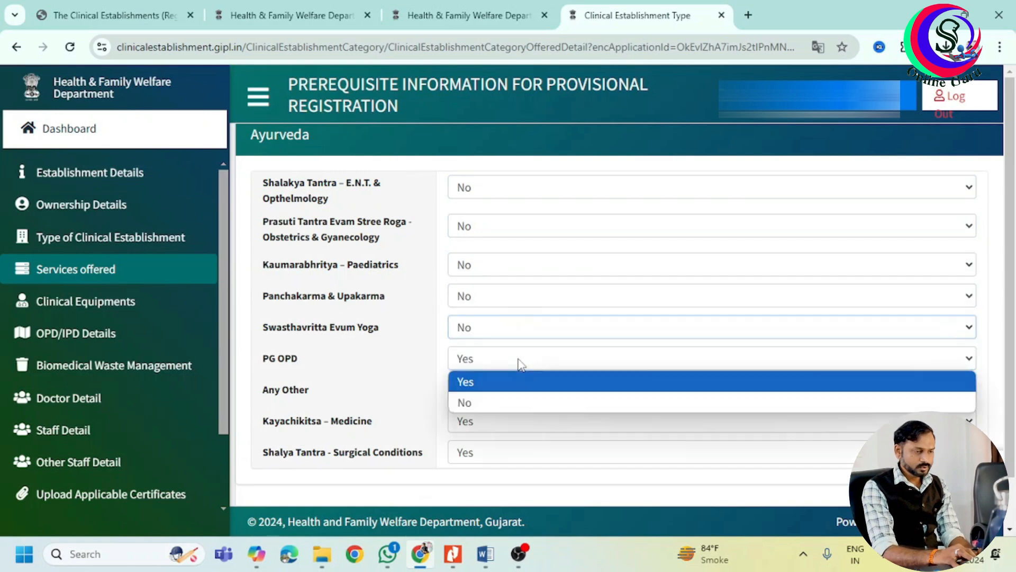
pyautogui.click(529, 402)
pyautogui.click(525, 392)
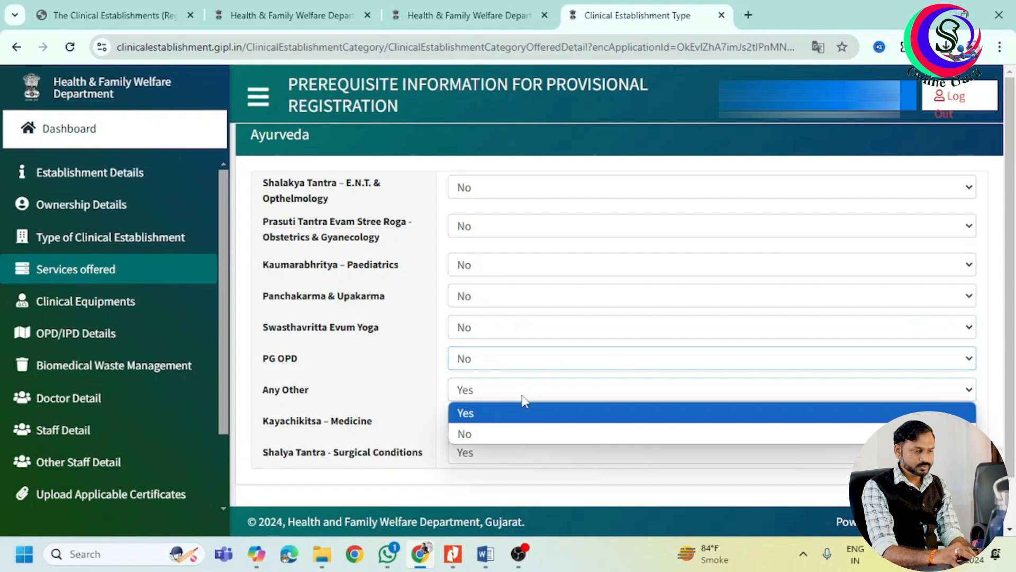
pyautogui.click(521, 430)
pyautogui.click(518, 422)
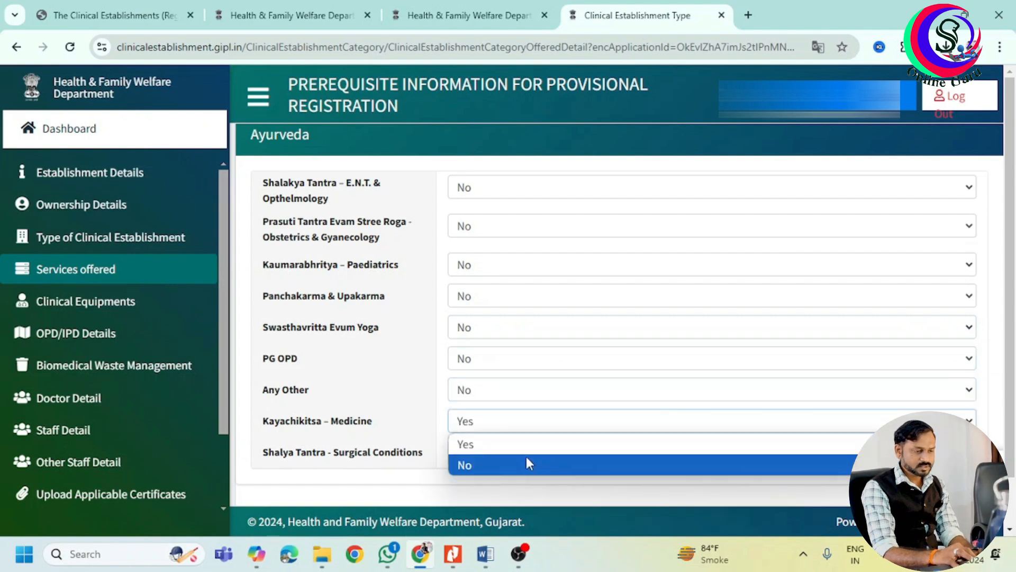
pyautogui.click(526, 463)
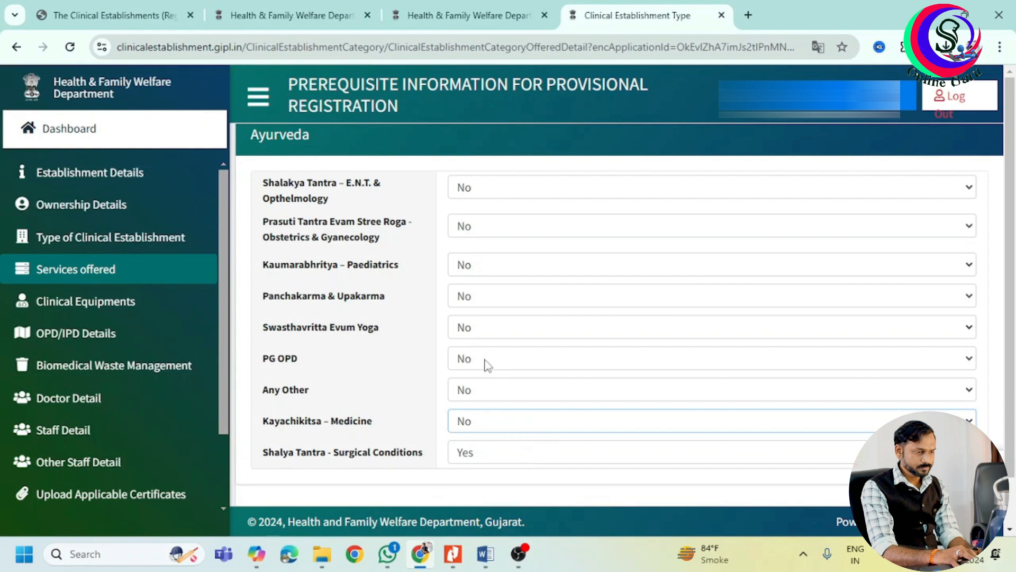
pyautogui.click(500, 391)
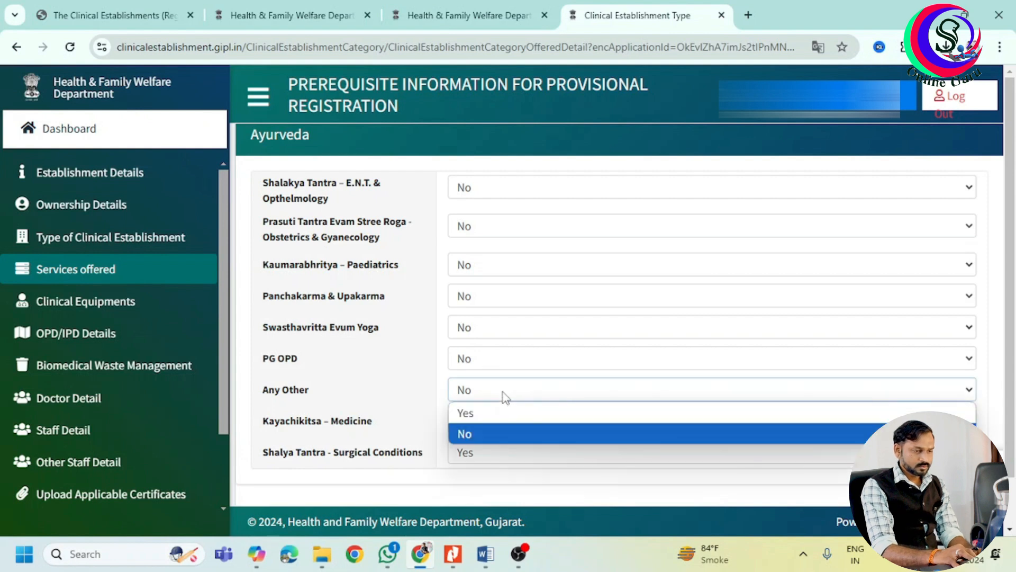
pyautogui.click(510, 415)
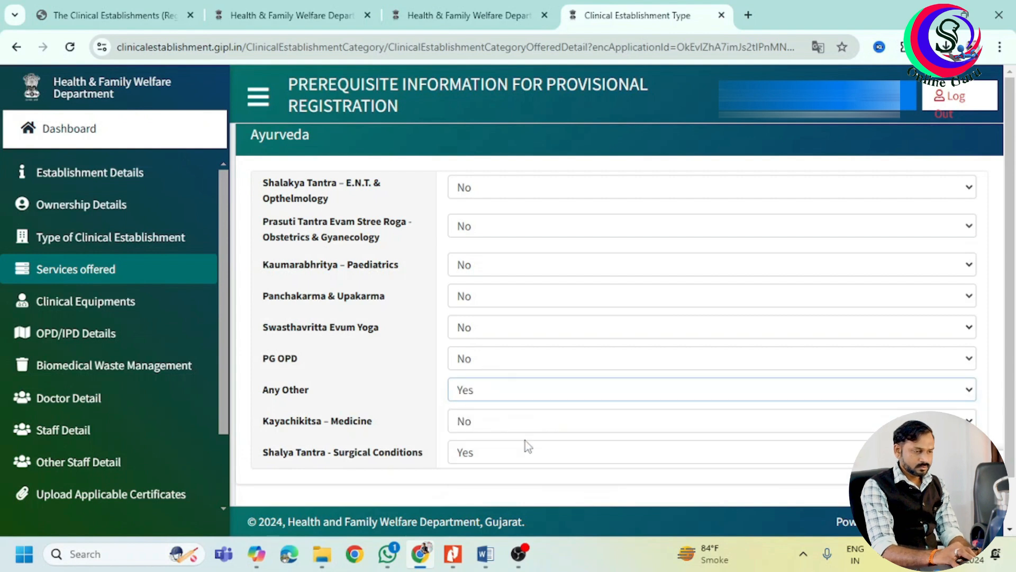
# Keep Shalya Tantra at Yes and save the Ayurveda services.
pyautogui.click(552, 457)
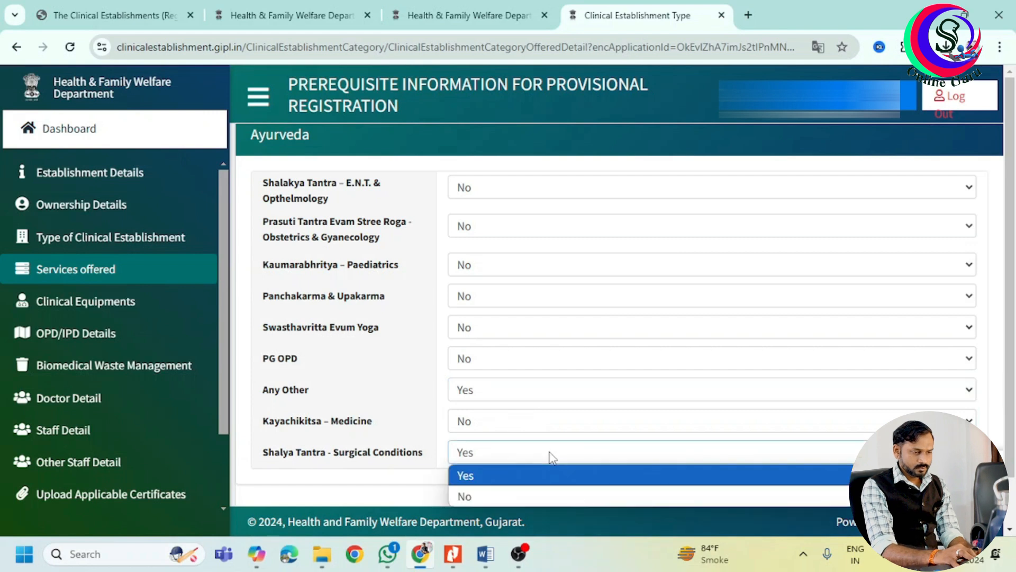
pyautogui.click(349, 451)
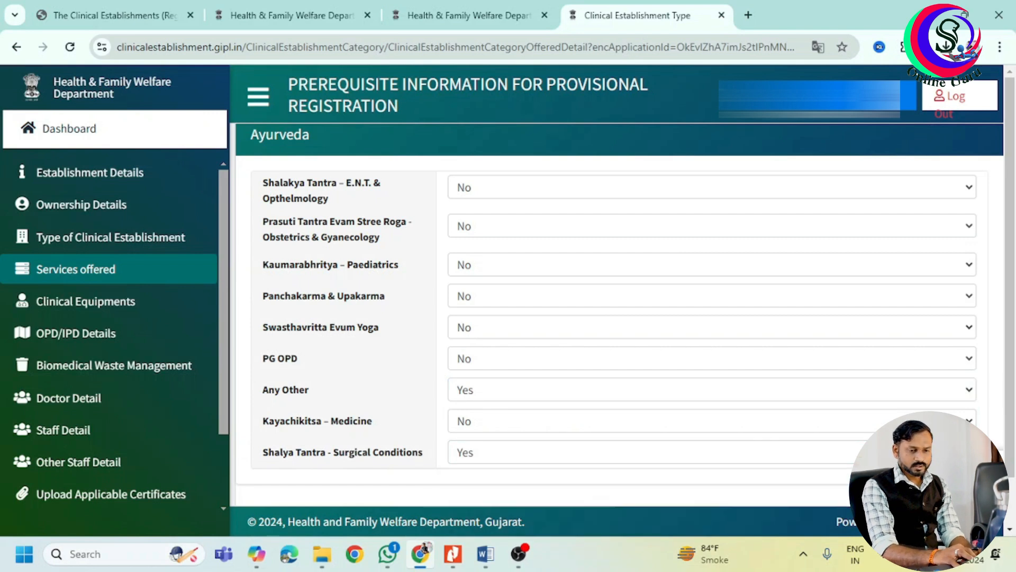
pyautogui.moveTo(1010, 423); pyautogui.dragTo(1010, 472)
pyautogui.click(955, 456)
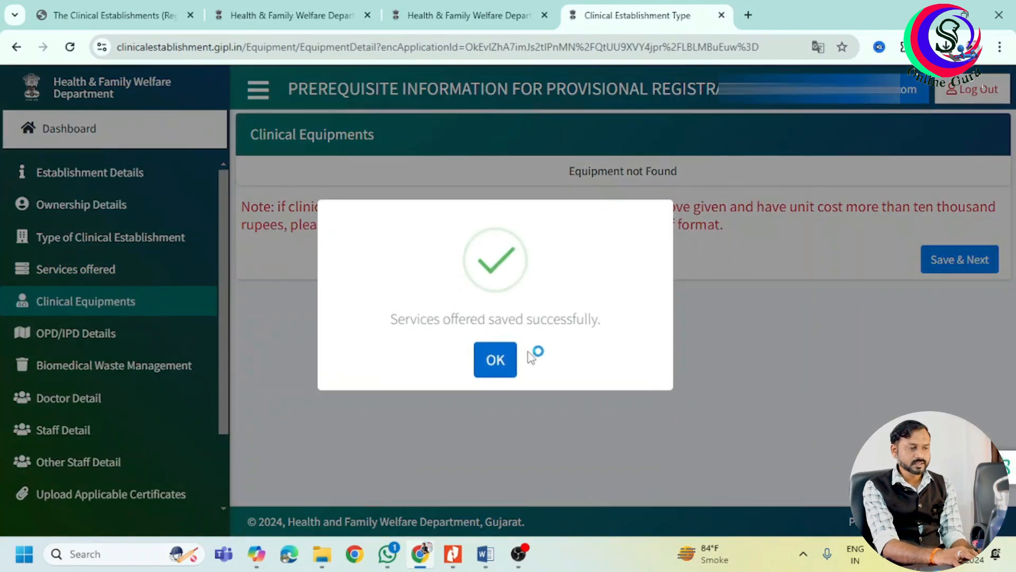
# Acknowledge the services-saved message and save Clinical Equipments with no equipment listed.
pyautogui.click(500, 363)
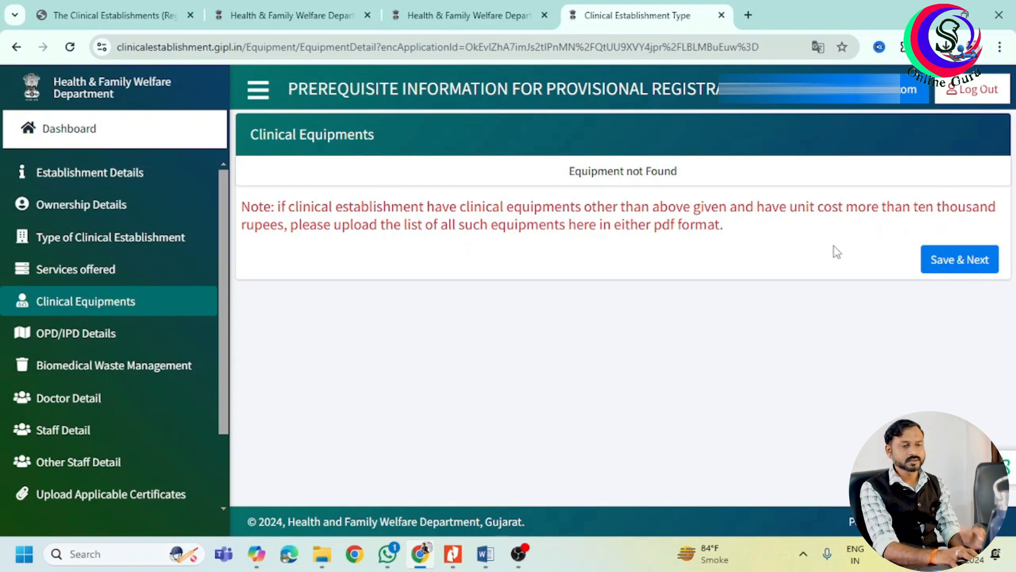
pyautogui.click(955, 269)
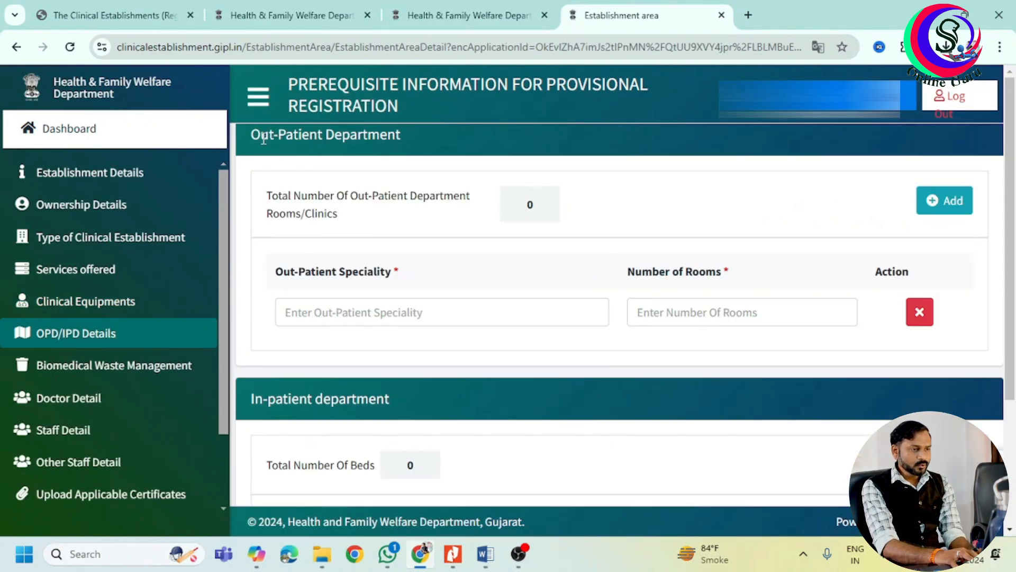
# Add an out-patient row for the Skin speciality with 1 OPD room.
pyautogui.click(384, 321)
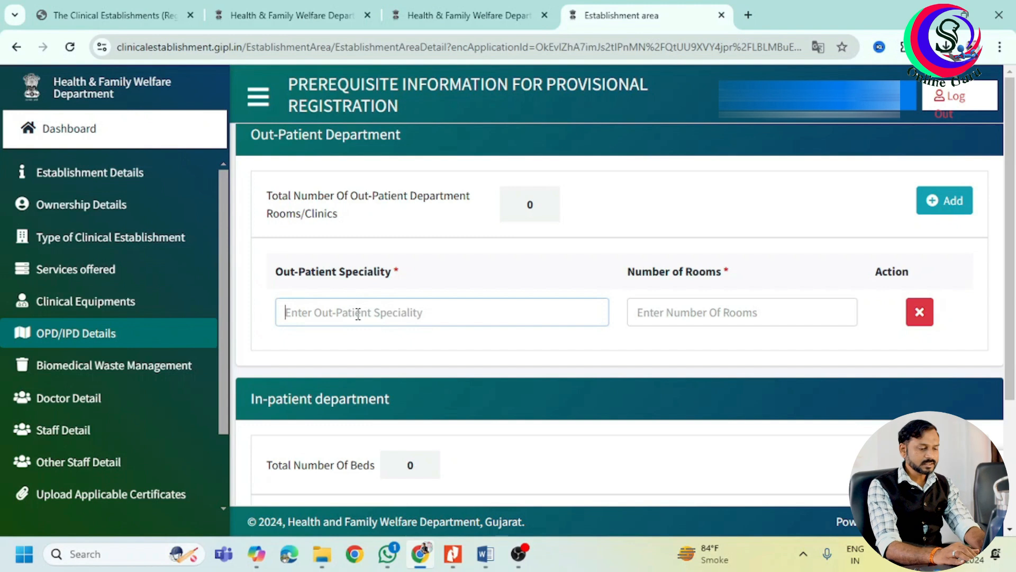
pyautogui.write('Skin')
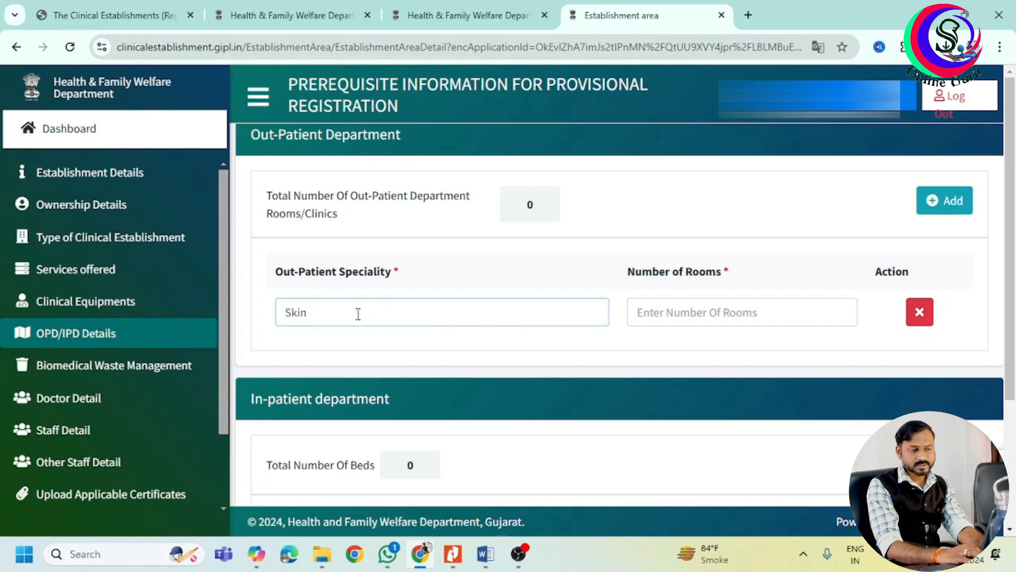
pyautogui.click(755, 317)
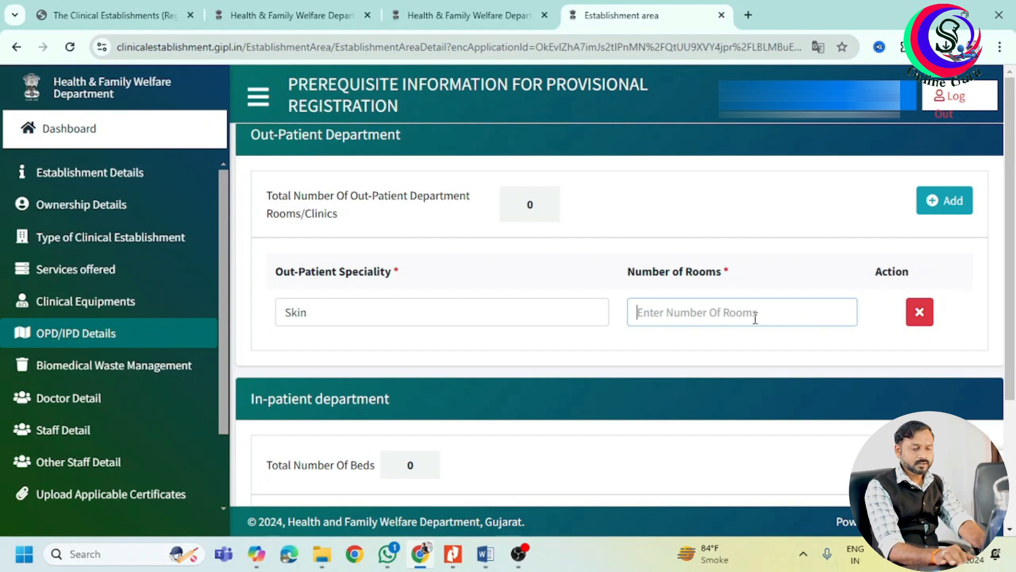
pyautogui.write('1')
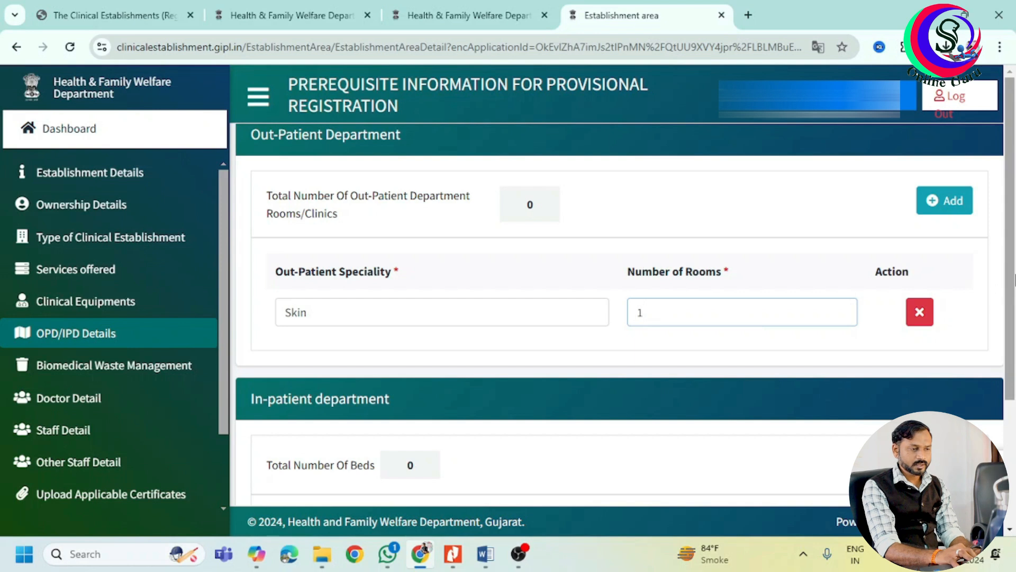
# Set the in-patient speciality to none with 0 beds and save the OPD/IPD details.
pyautogui.moveTo(1015, 280)
pyautogui.mouseDown()
pyautogui.moveTo(1015, 412)
pyautogui.moveTo(1012, 263)
pyautogui.mouseUp()
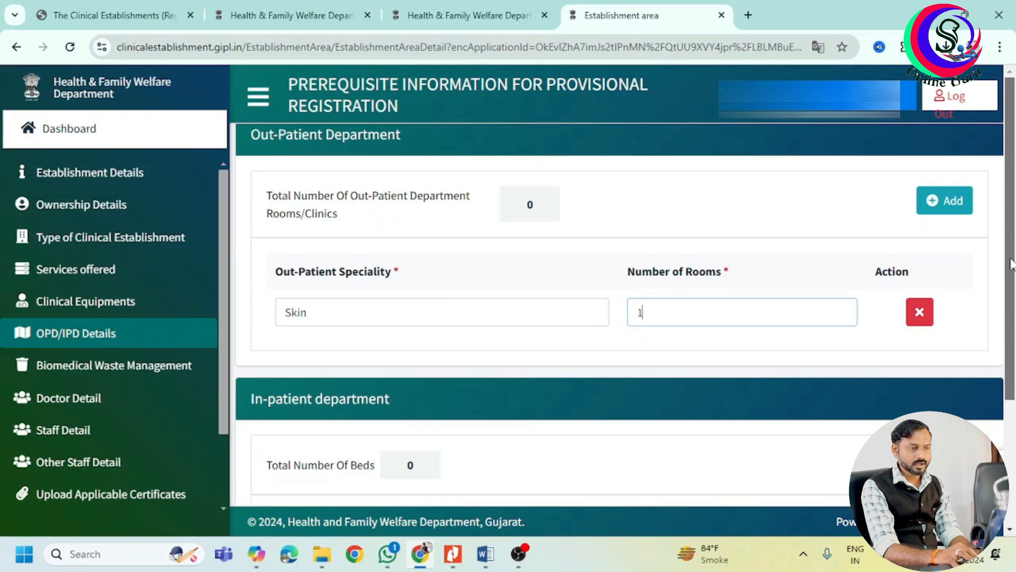
pyautogui.moveTo(1012, 263); pyautogui.dragTo(1015, 300)
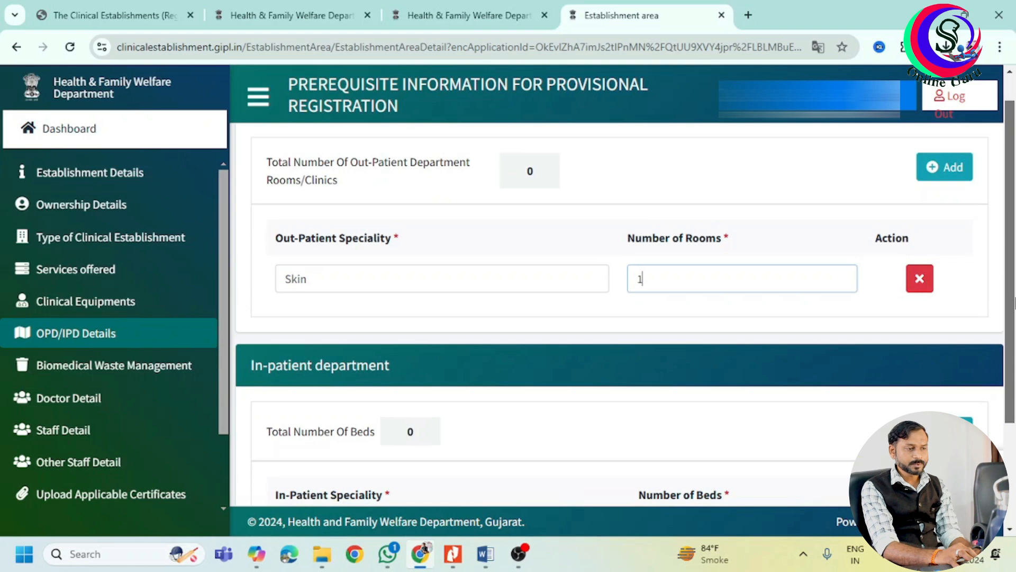
pyautogui.scroll(-3, 619, 313)
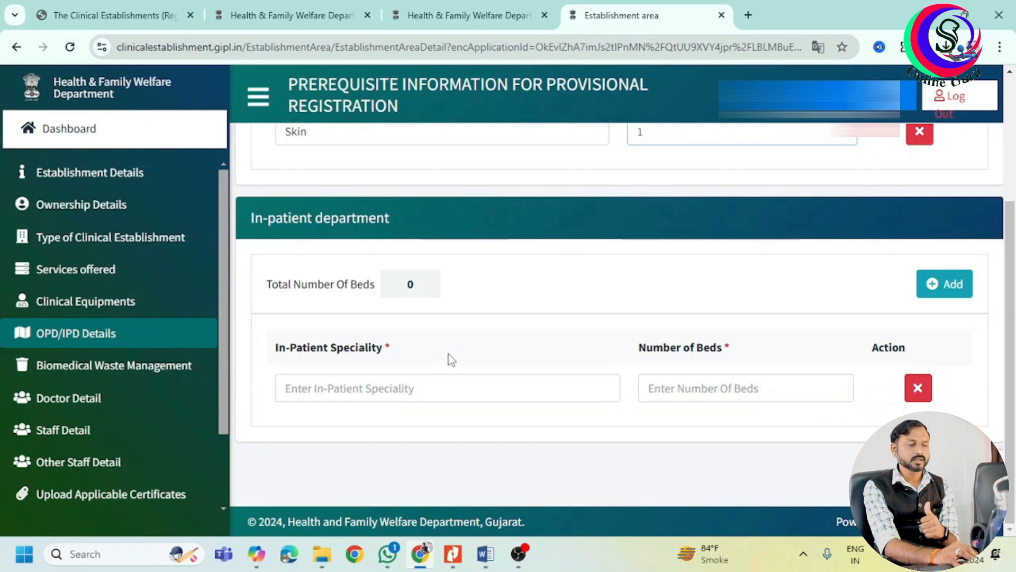
pyautogui.click(417, 387)
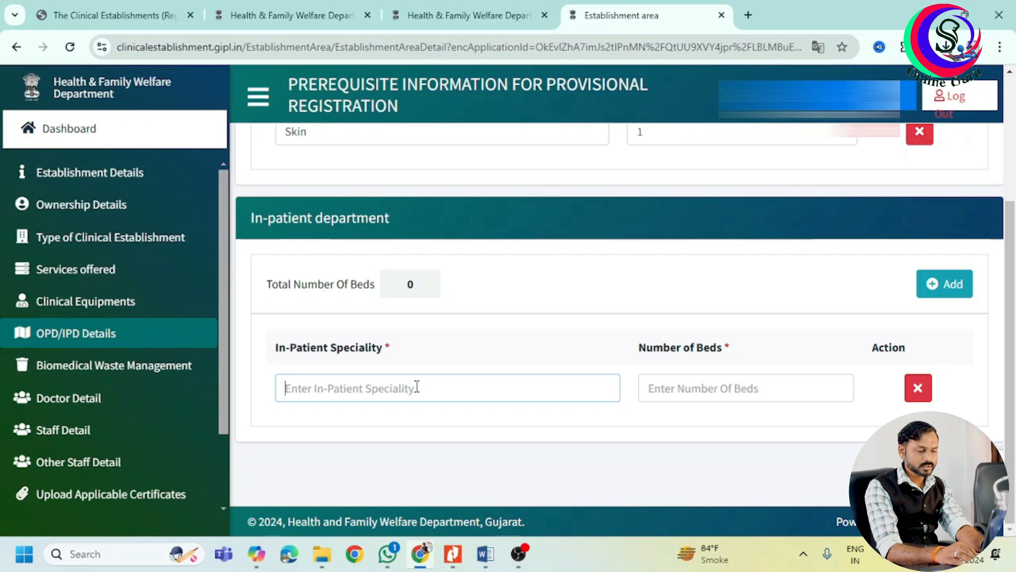
pyautogui.write('none')
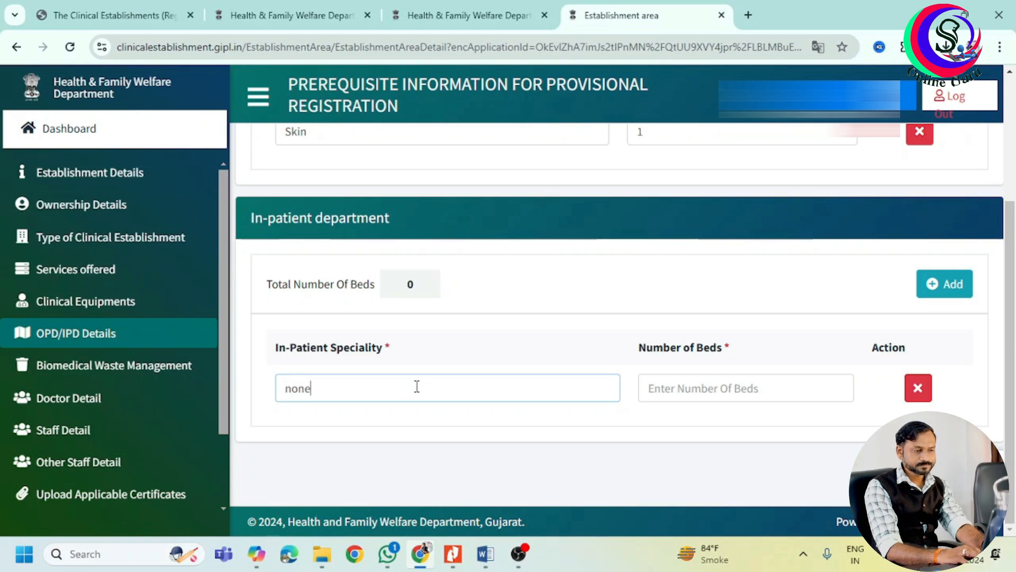
pyautogui.click(681, 397)
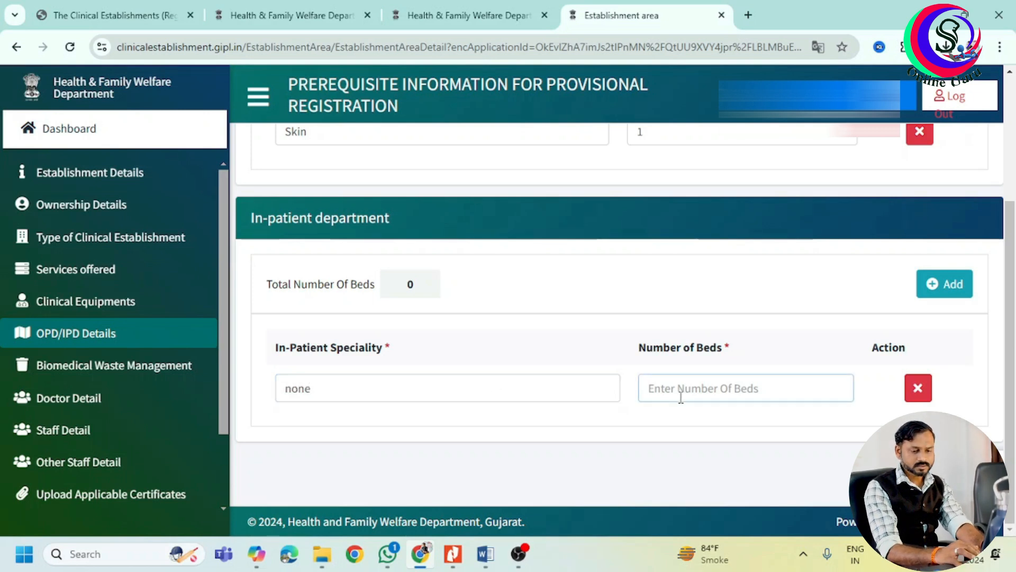
pyautogui.write('0')
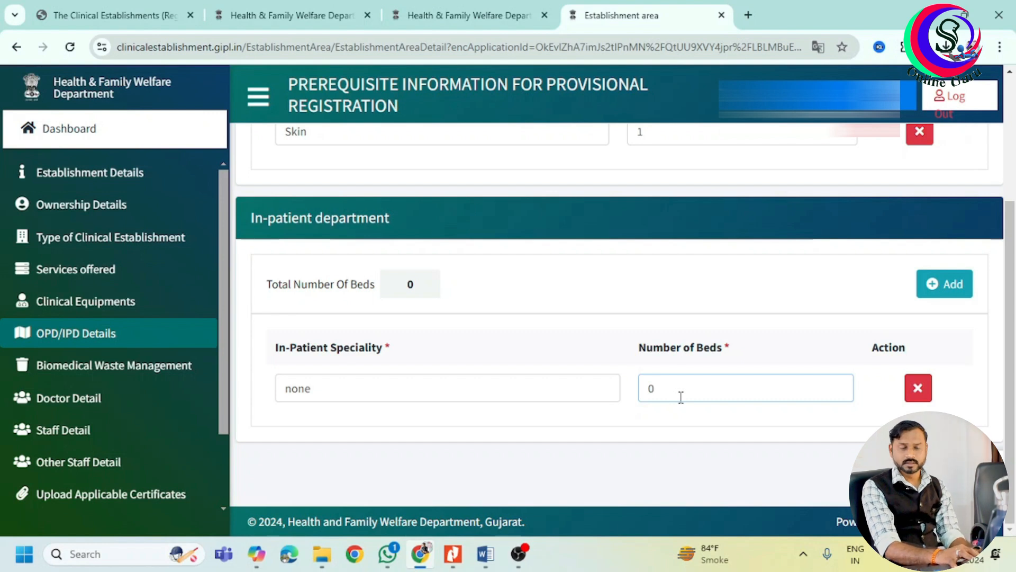
pyautogui.click(953, 469)
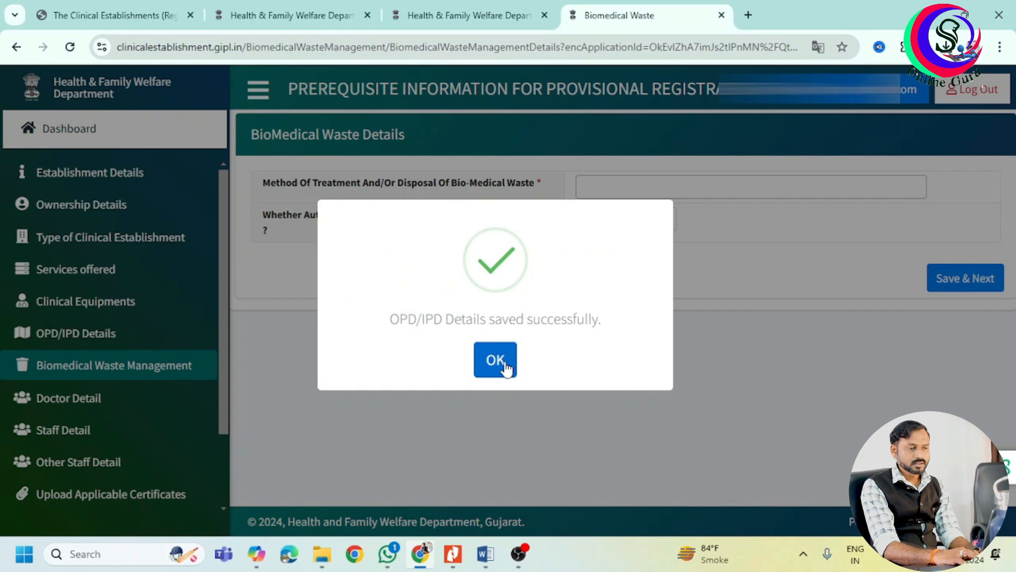
# Choose Through Common Facility for waste treatment, set the pollution control authorization, and save.
pyautogui.click(504, 365)
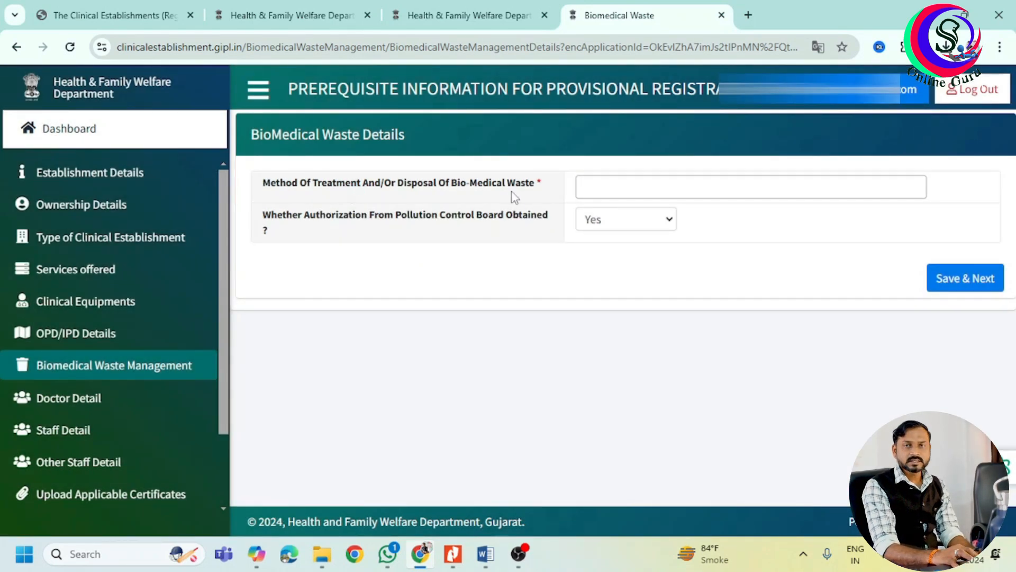
pyautogui.click(612, 186)
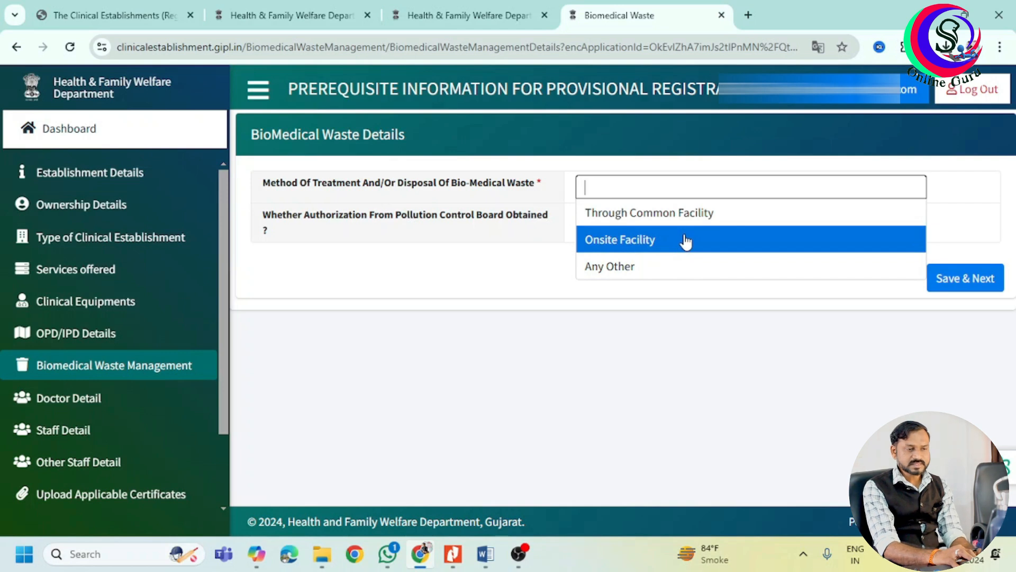
pyautogui.click(687, 214)
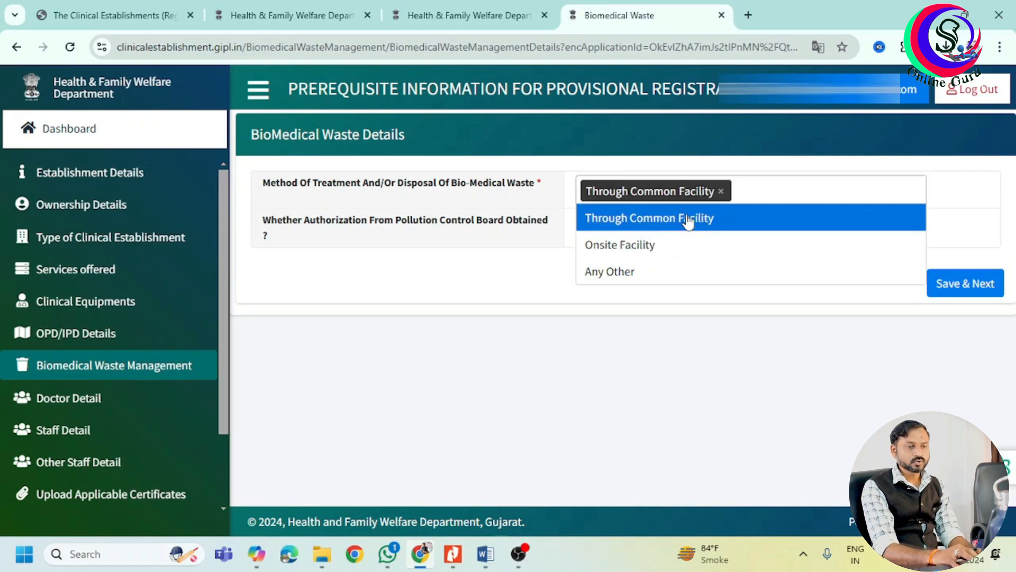
pyautogui.click(507, 262)
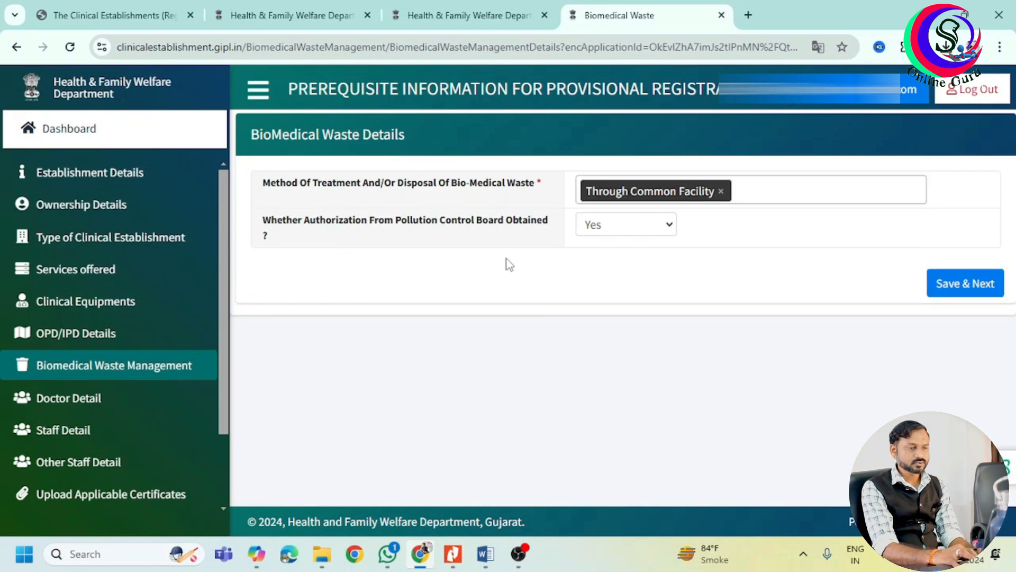
pyautogui.click(615, 226)
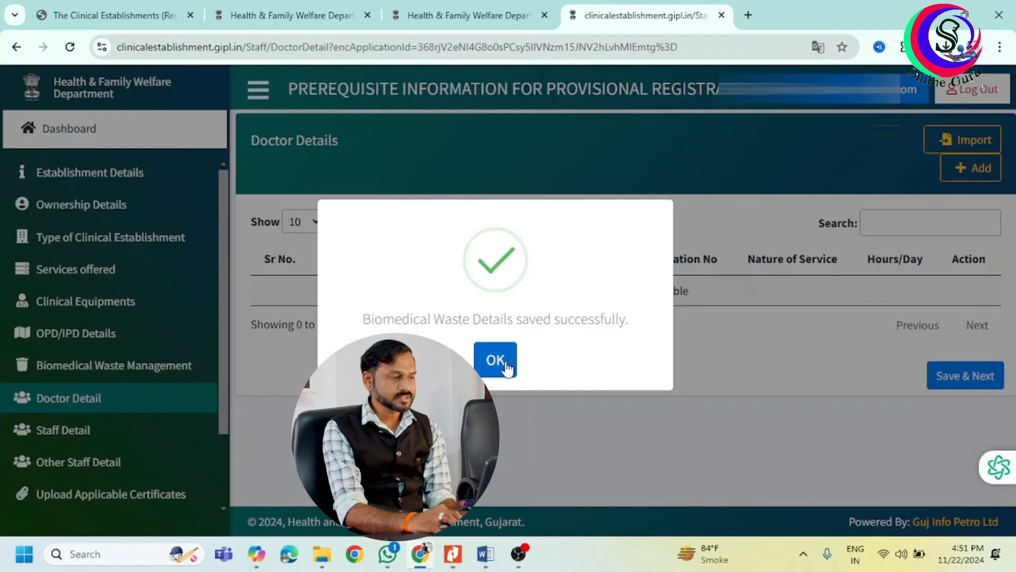
pyautogui.click(494, 359)
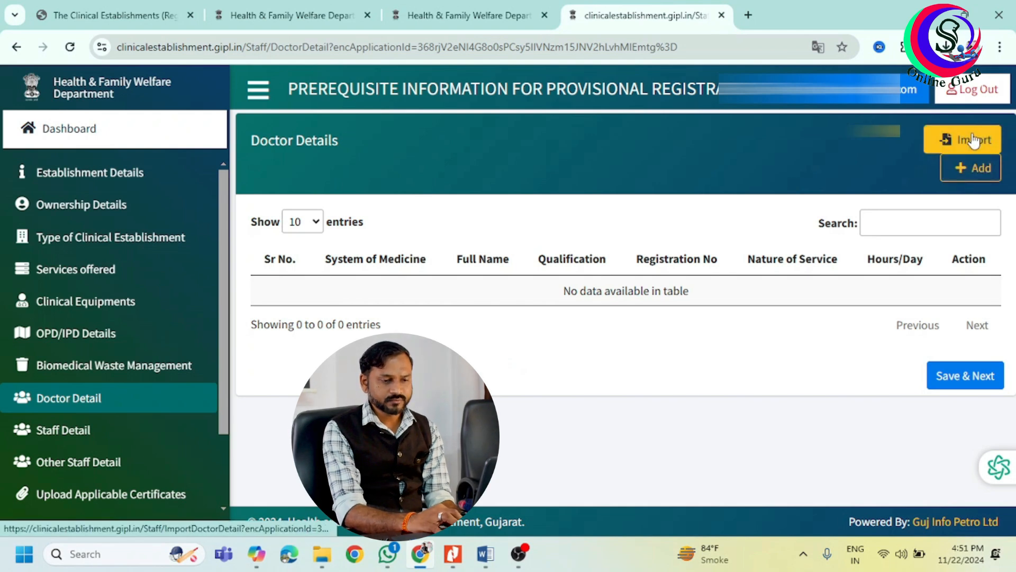
# Add an Ayurveda doctor with BAMS qualification on visiting service and save the doctor details.
pyautogui.click(971, 168)
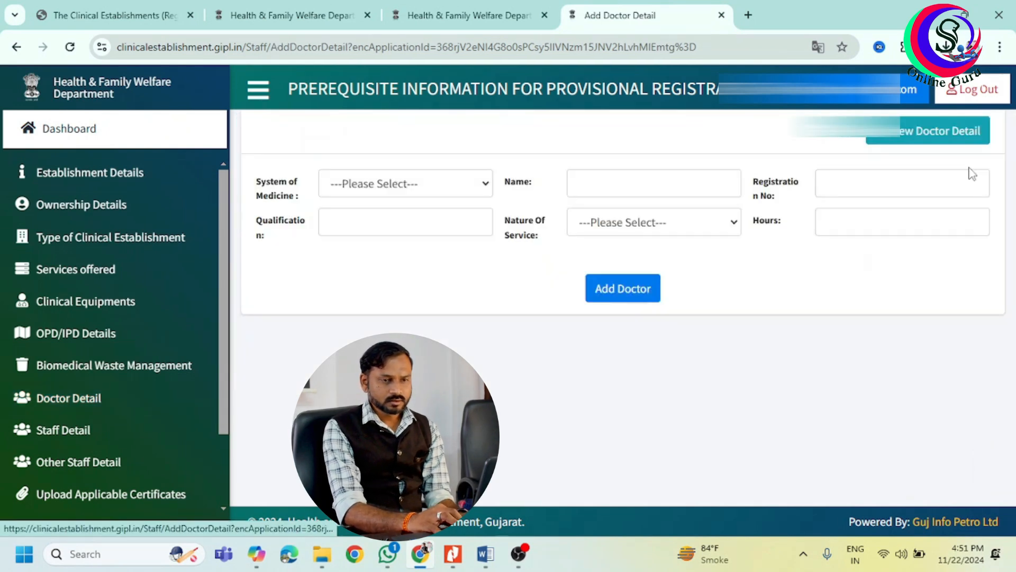
pyautogui.click(448, 189)
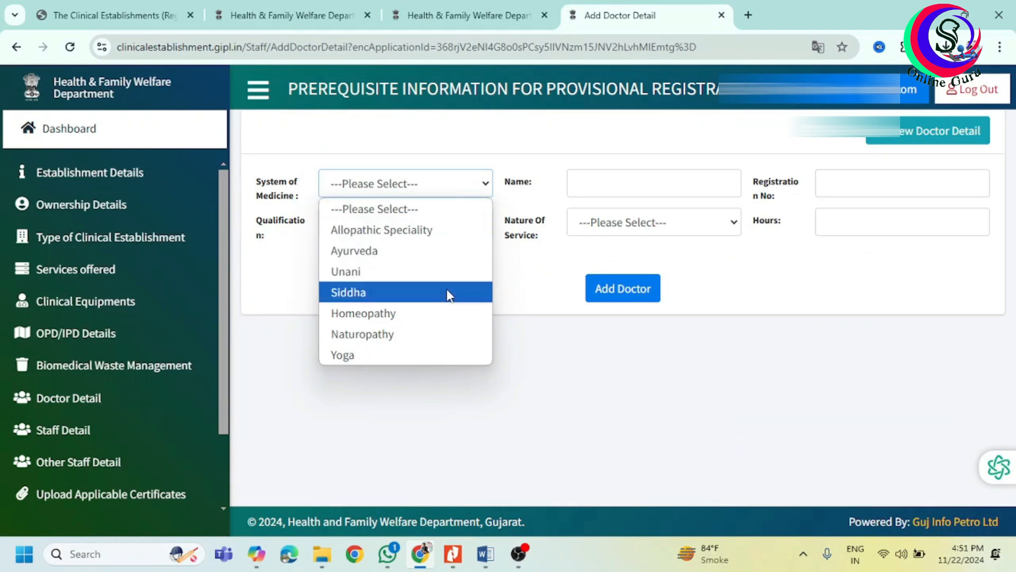
pyautogui.click(458, 256)
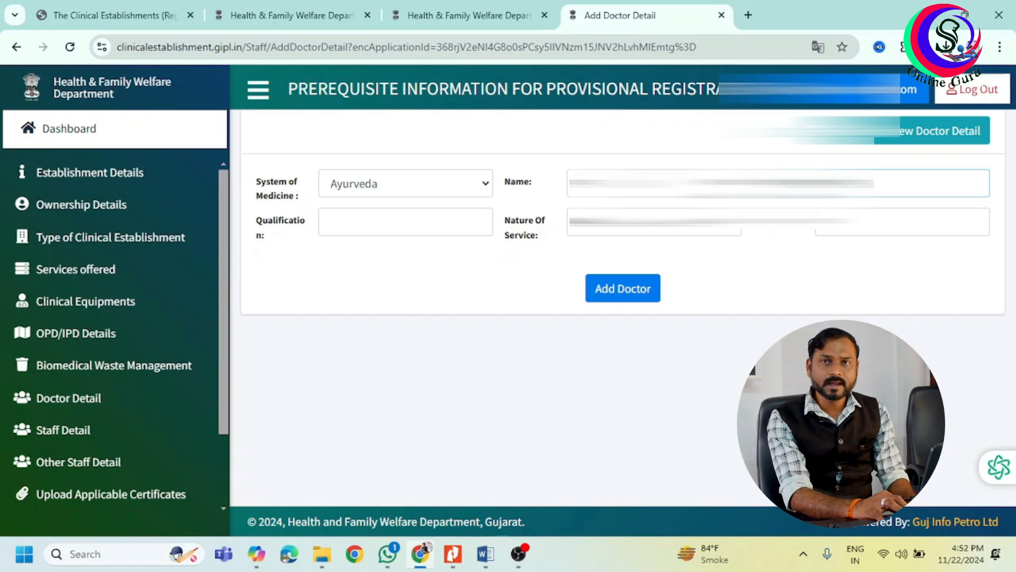
pyautogui.click(448, 223)
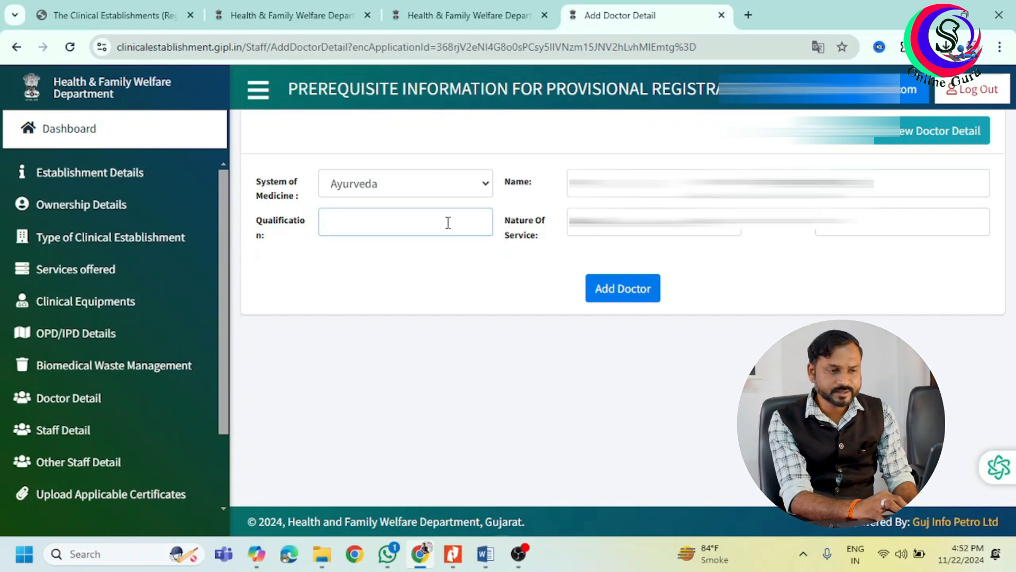
pyautogui.write('BAMS')
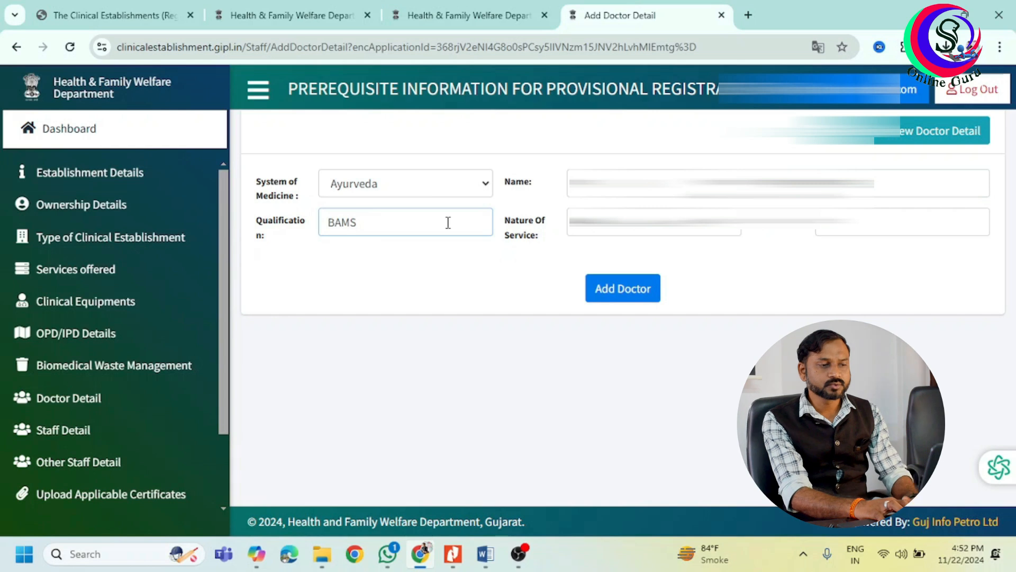
pyautogui.hotkey('shift', 'Tab')
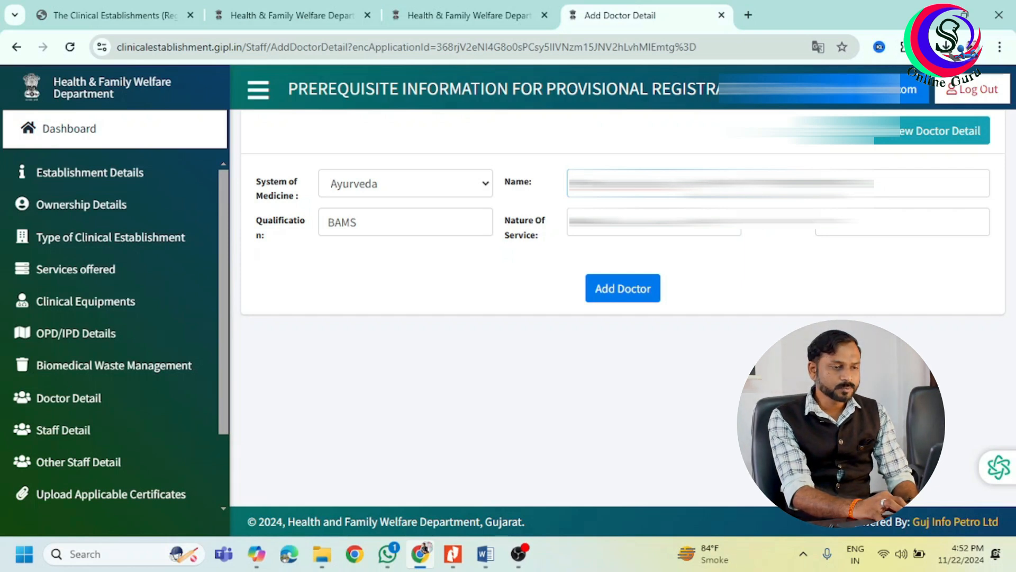
pyautogui.click(671, 233)
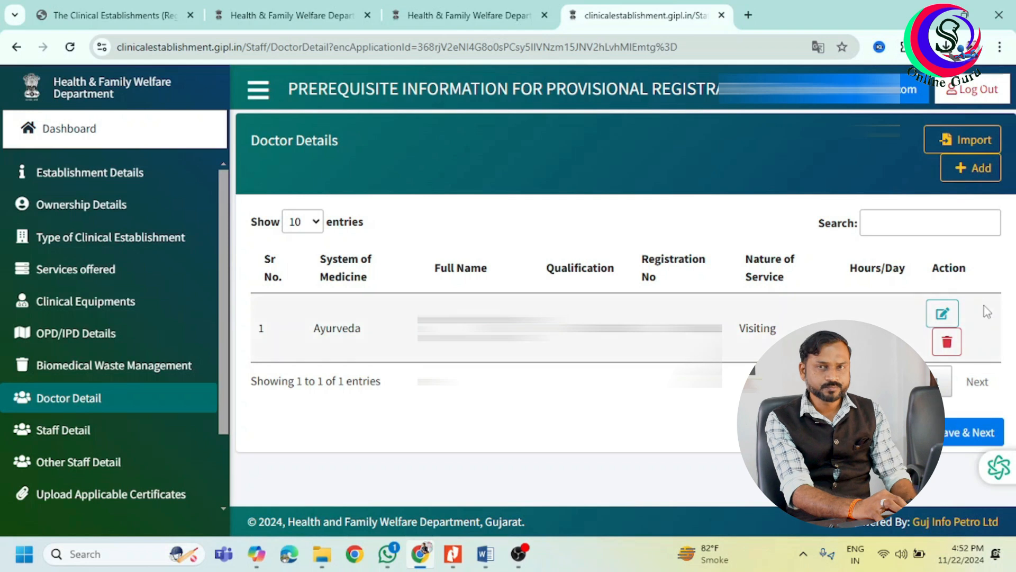
pyautogui.click(973, 434)
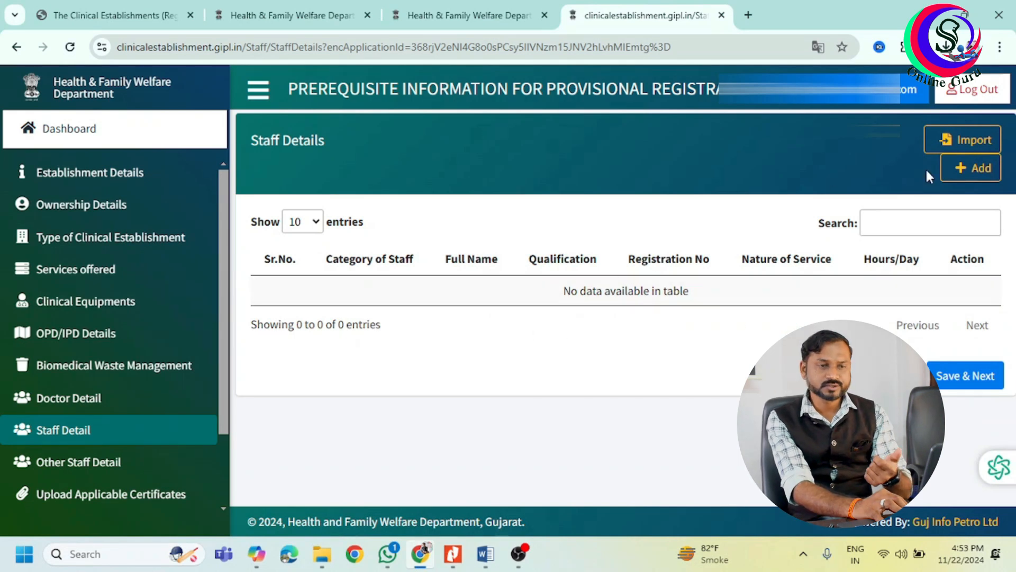
# Start a new staff entry and set its category to Nursing Staff.
pyautogui.click(970, 168)
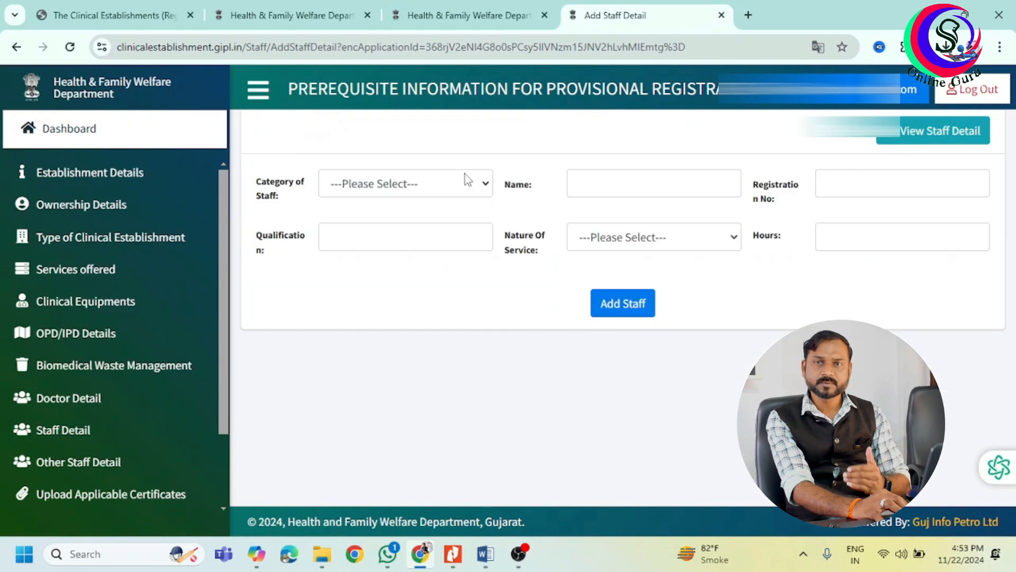
pyautogui.click(437, 183)
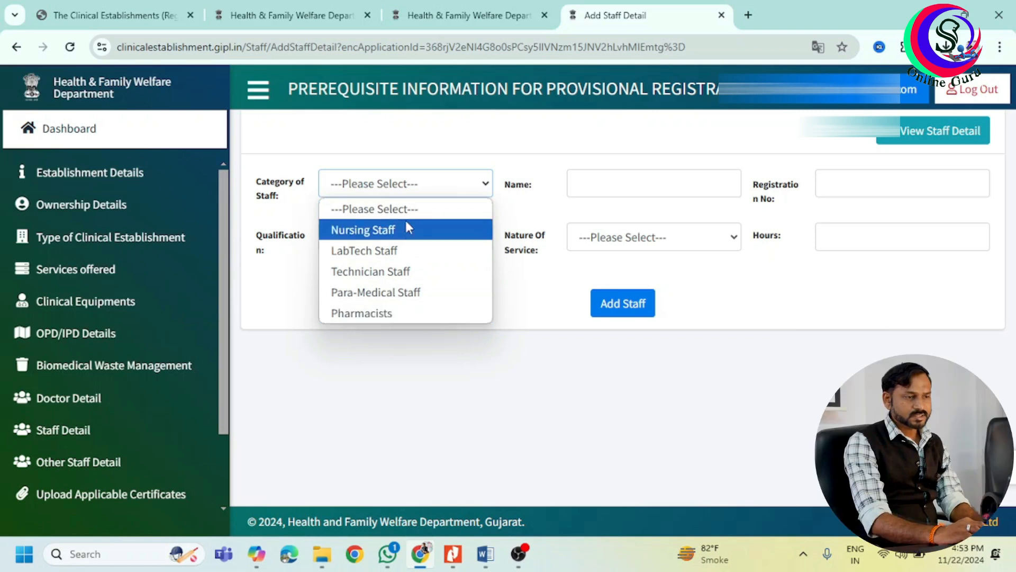
pyautogui.click(536, 306)
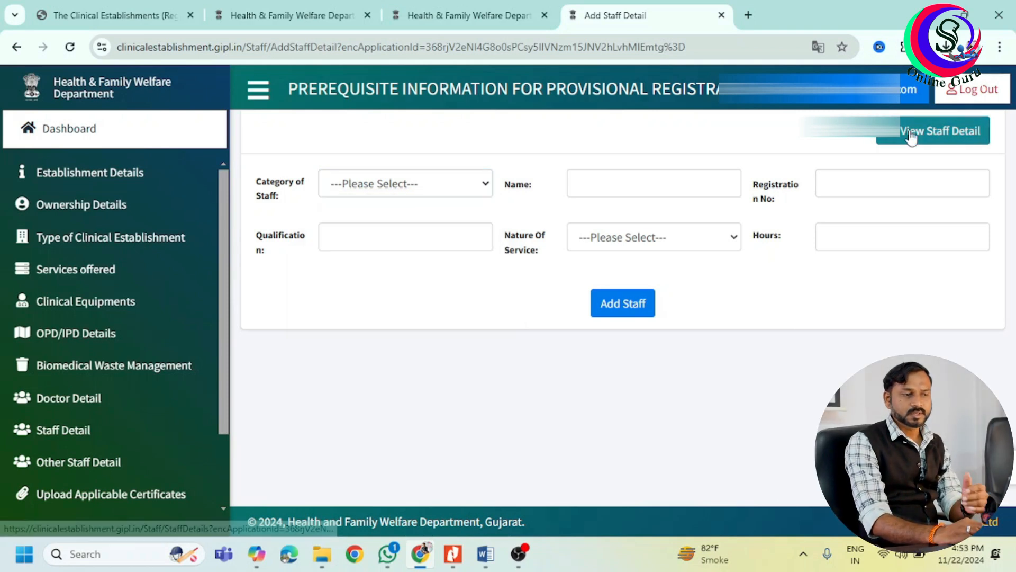
pyautogui.click(624, 303)
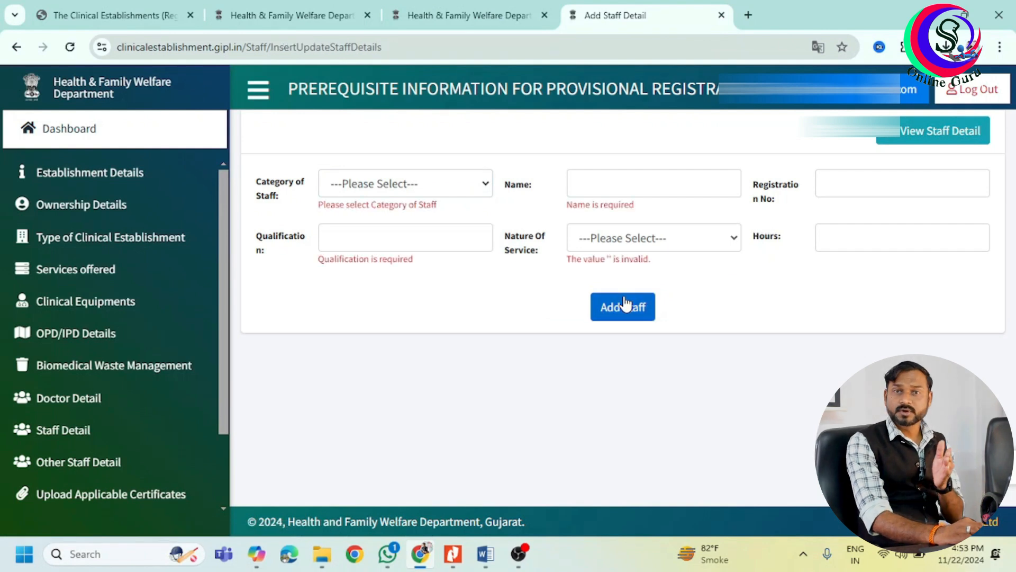
pyautogui.click(381, 184)
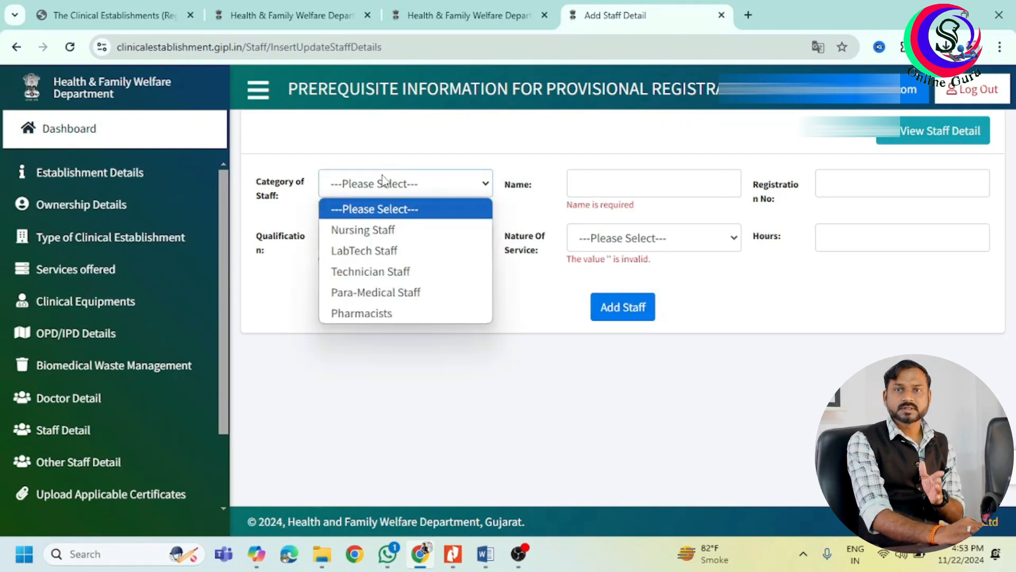
pyautogui.click(416, 229)
# Enter the nurse's name, registration number and BSc qualification.
pyautogui.click(642, 187)
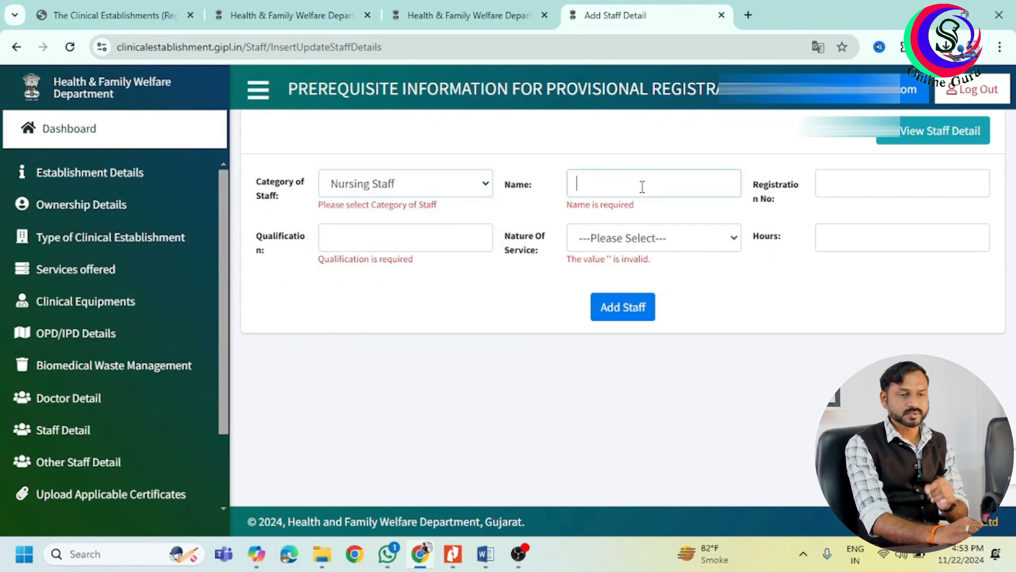
pyautogui.write('Vina')
pyautogui.press('Tab')
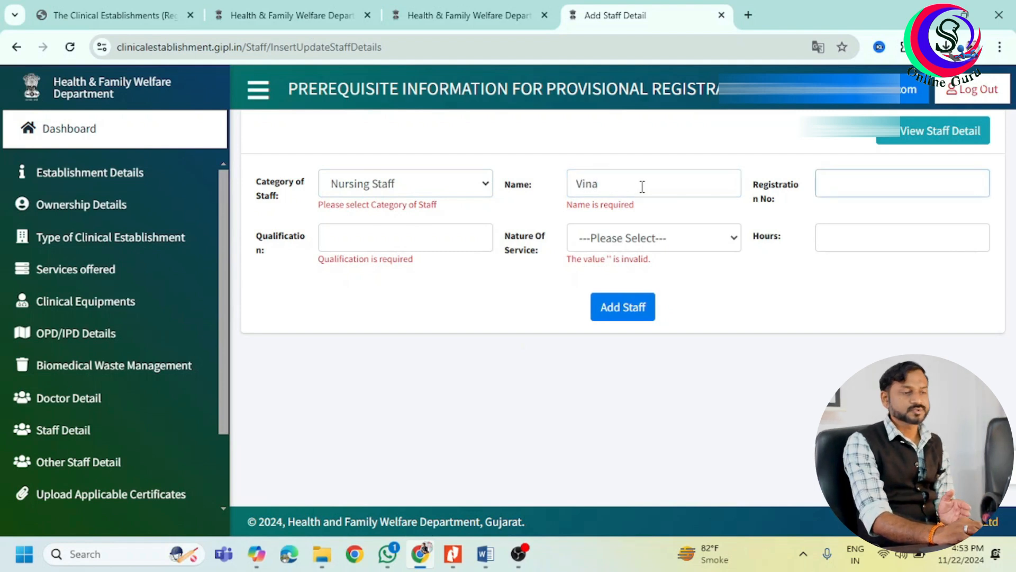
pyautogui.write('1234')
pyautogui.press('Tab')
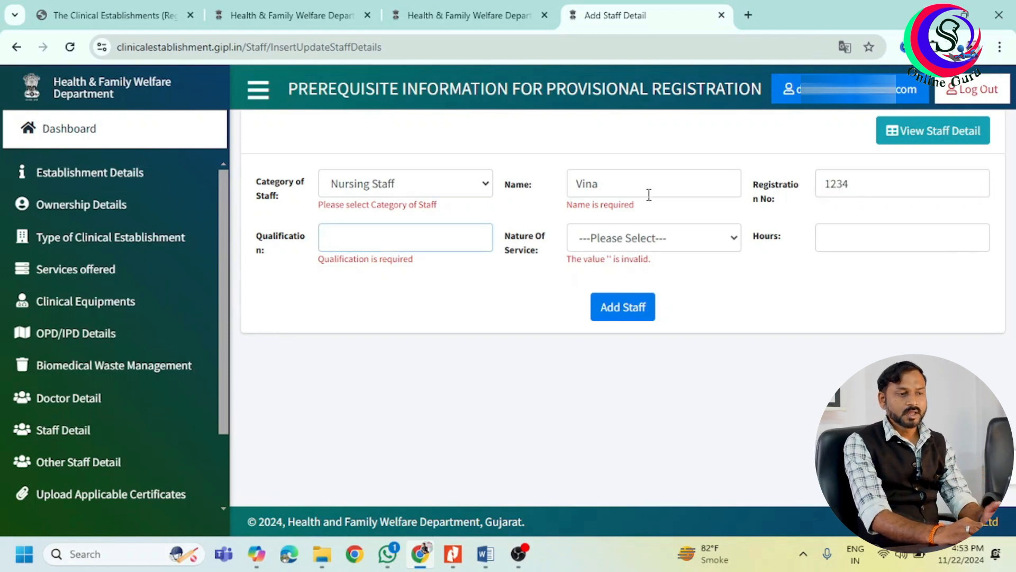
pyautogui.write('BSc')
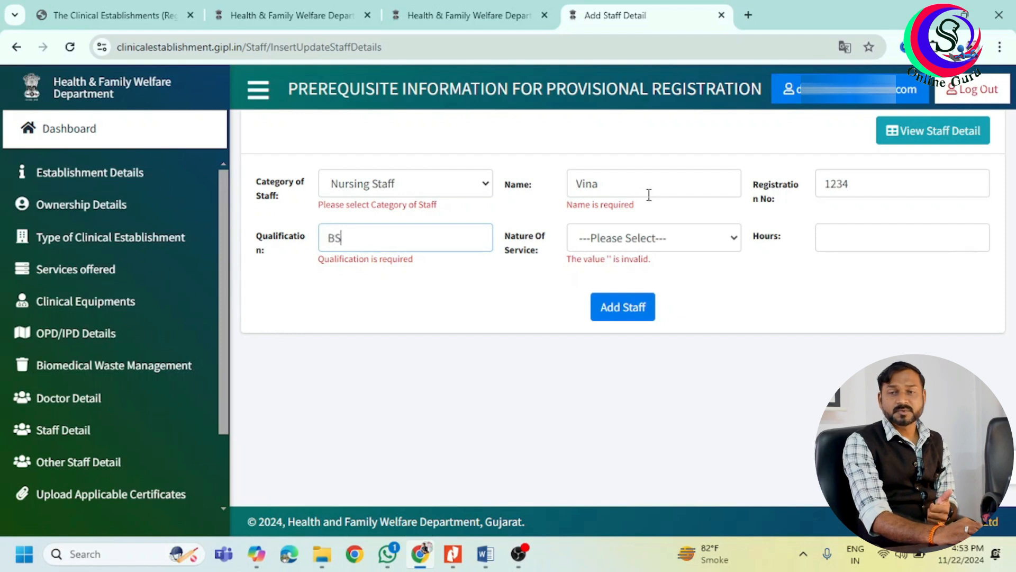
pyautogui.press('Tab')
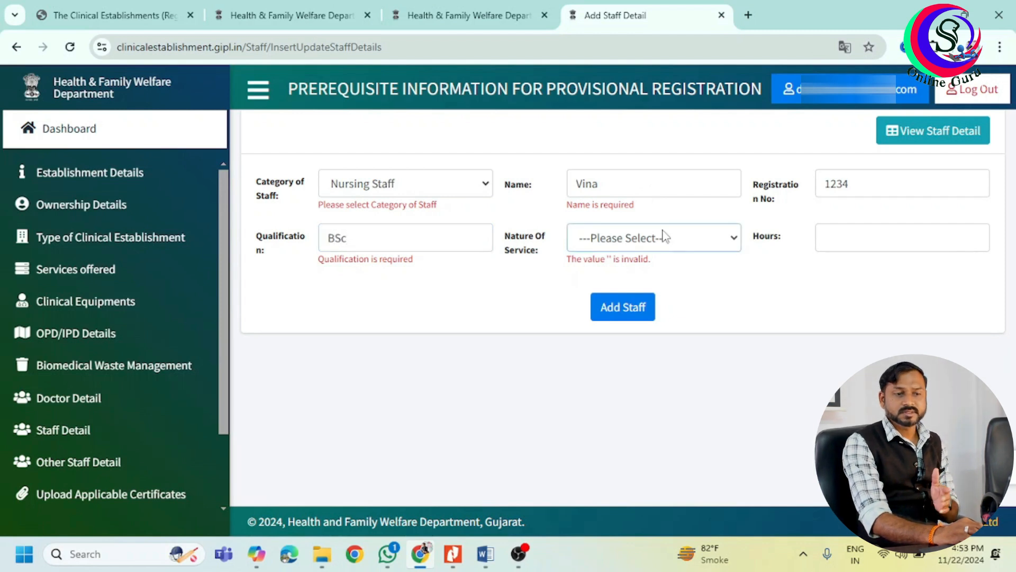
# Set Permanent service at 8 hours a day and add the staff member to the list.
pyautogui.click(664, 237)
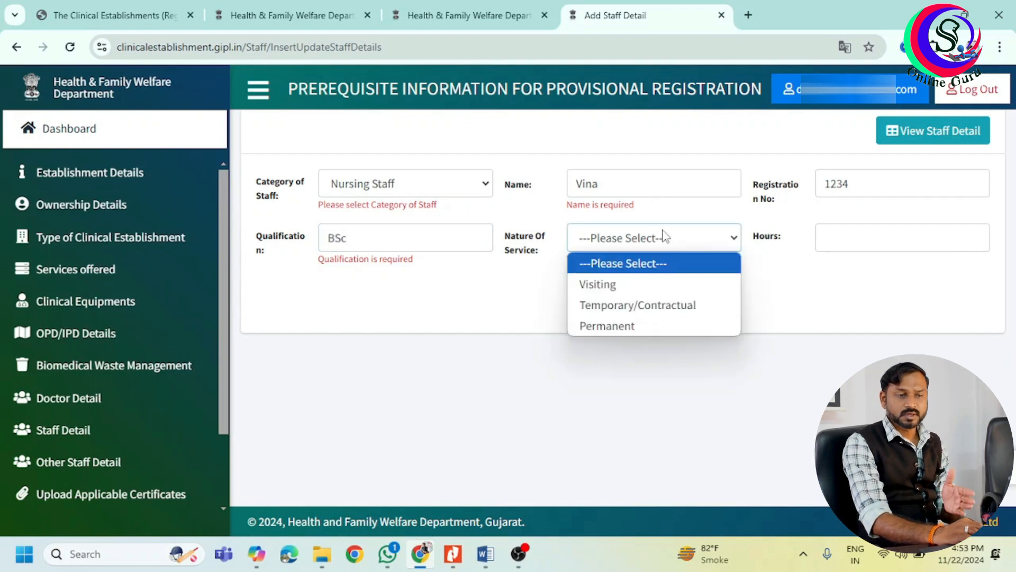
pyautogui.click(668, 325)
pyautogui.click(849, 243)
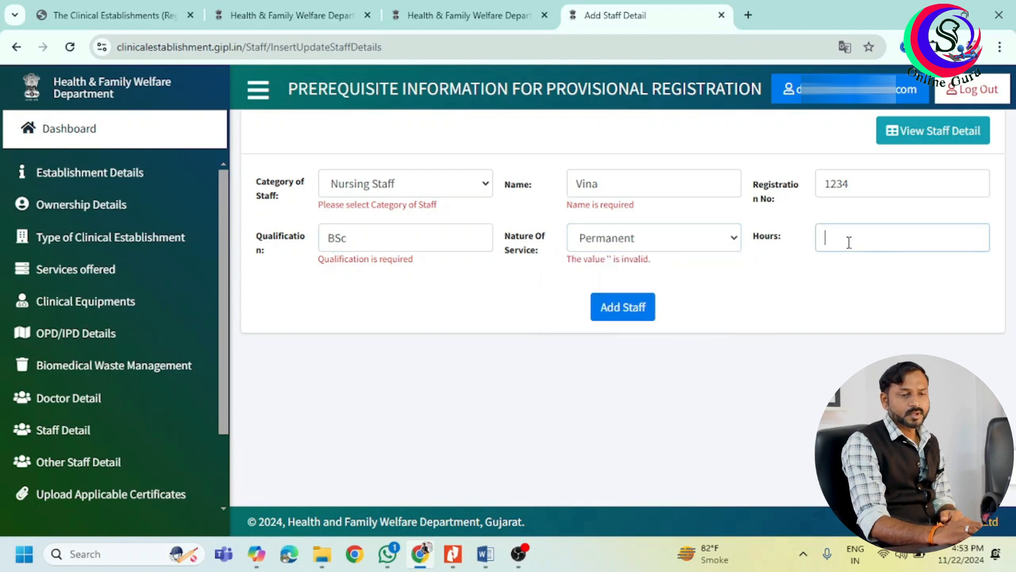
pyautogui.write('8')
pyautogui.click(633, 315)
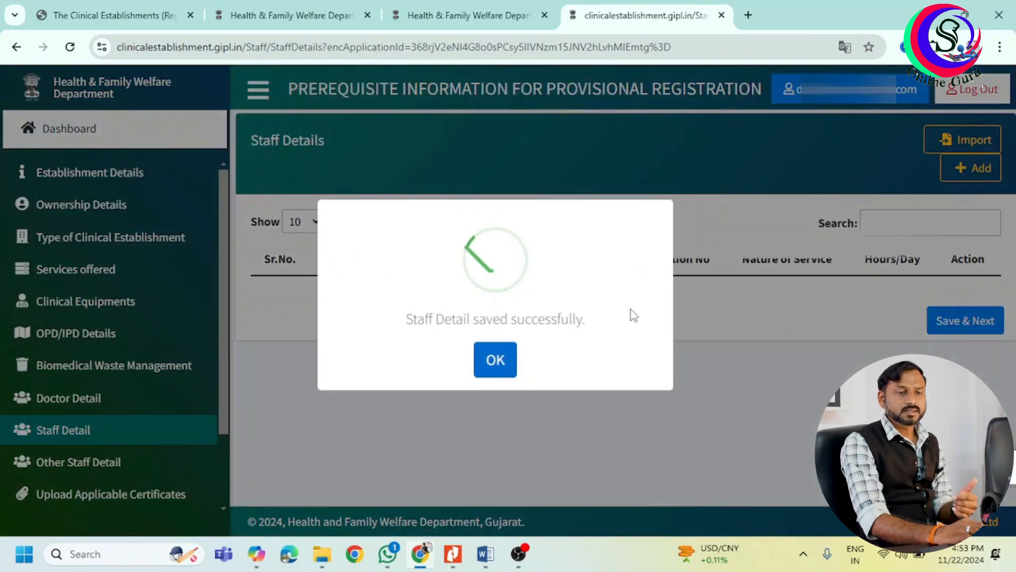
pyautogui.click(507, 361)
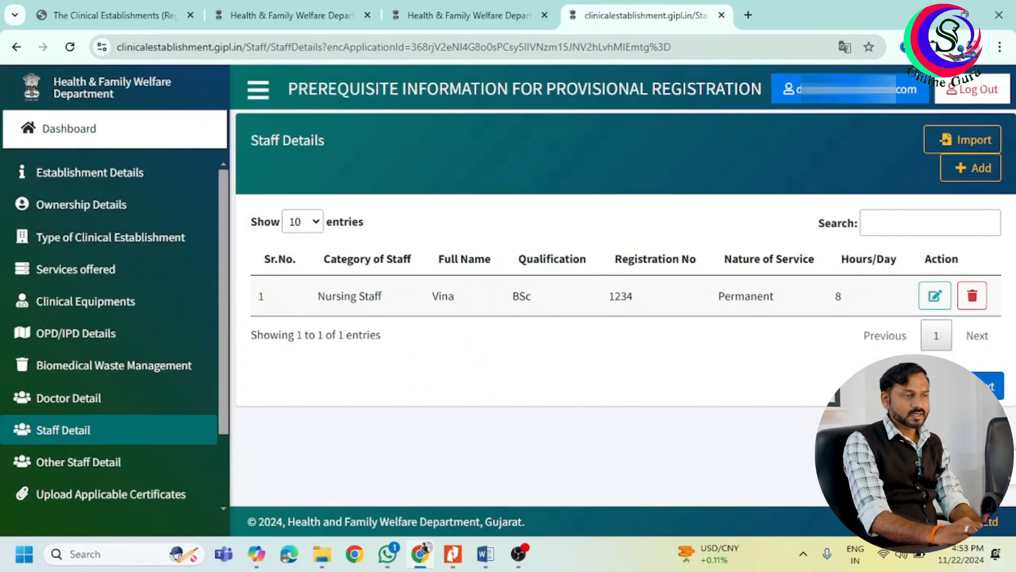
pyautogui.click(78, 462)
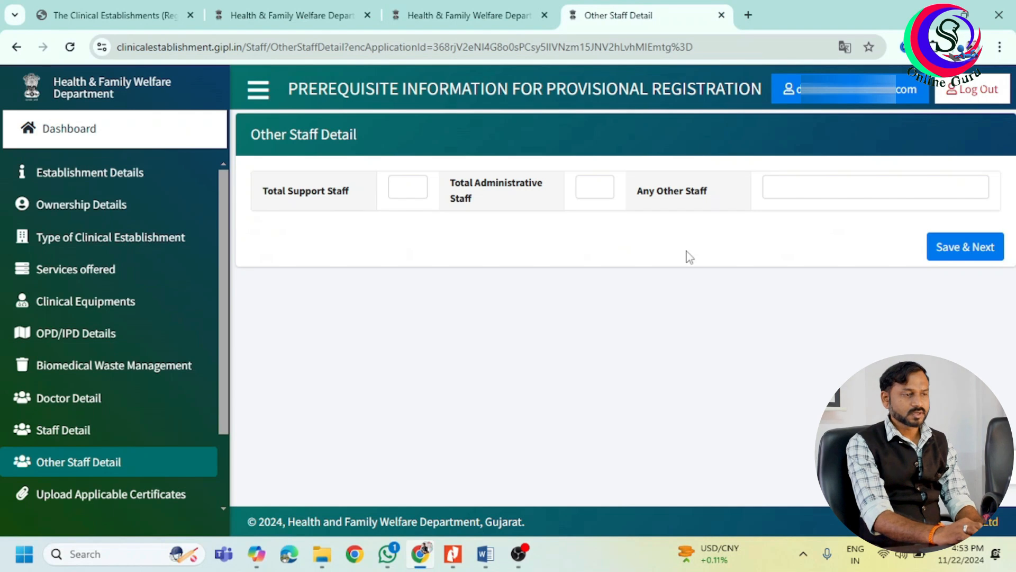
# Enter 2 support staff, 0 administrative and 0 other staff, then save.
pyautogui.moveTo(249, 136); pyautogui.dragTo(358, 130)
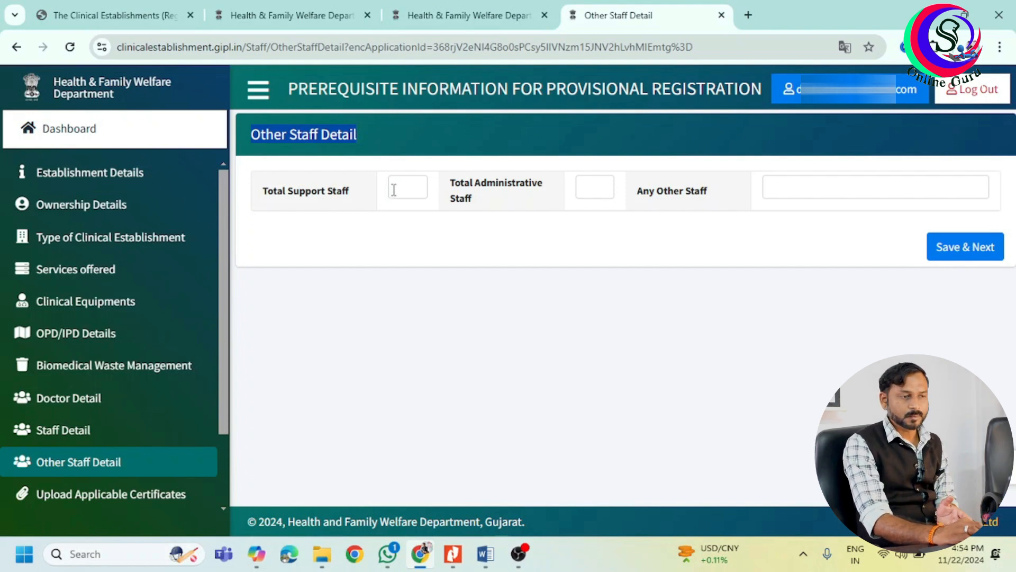
pyautogui.click(584, 189)
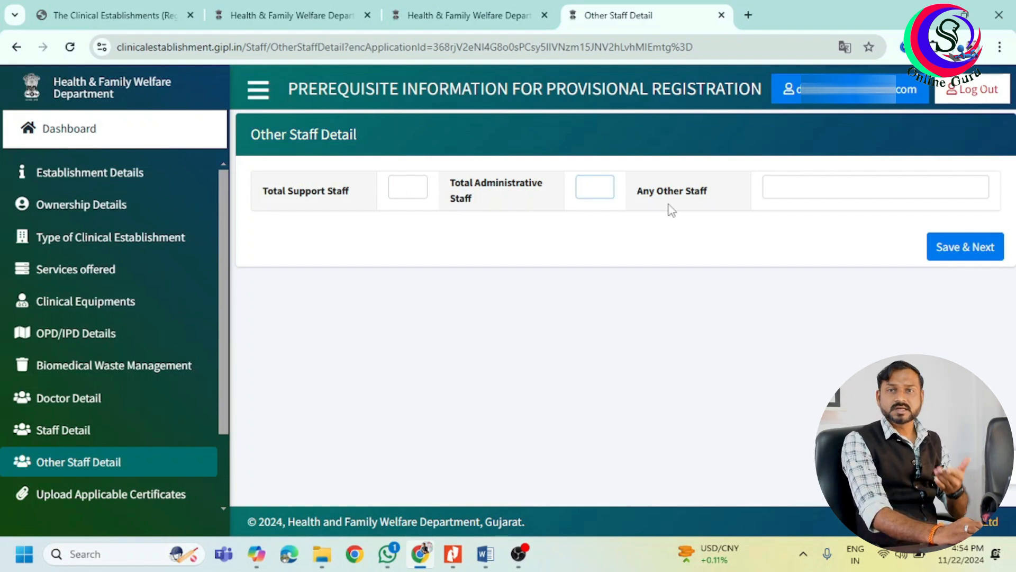
pyautogui.click(415, 188)
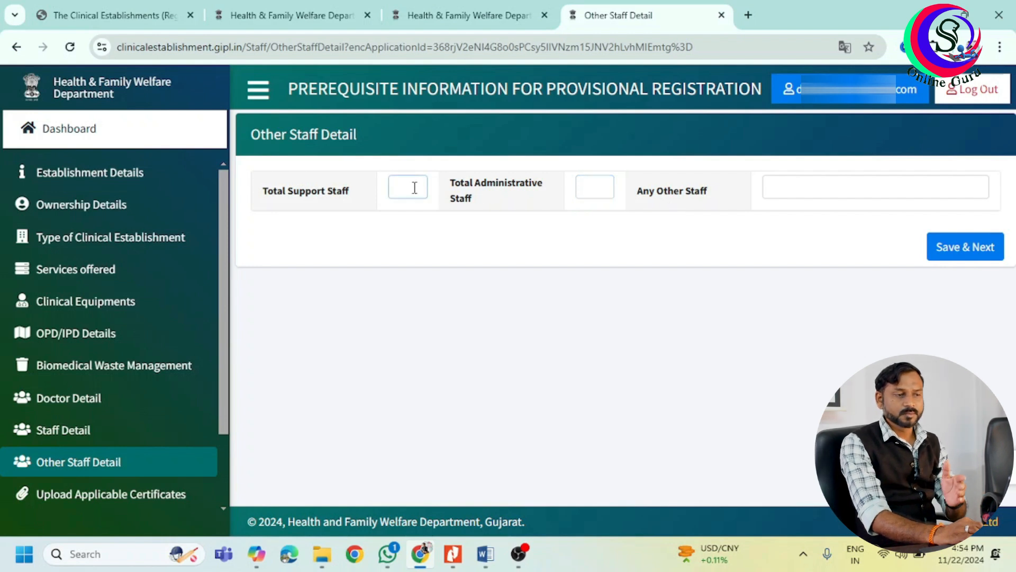
pyautogui.write('2')
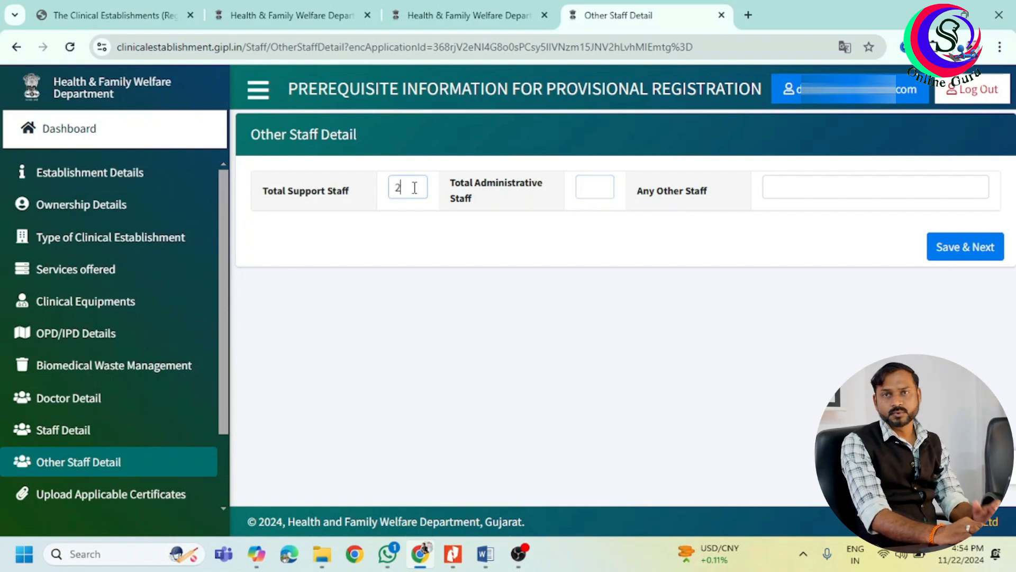
pyautogui.press('Tab')
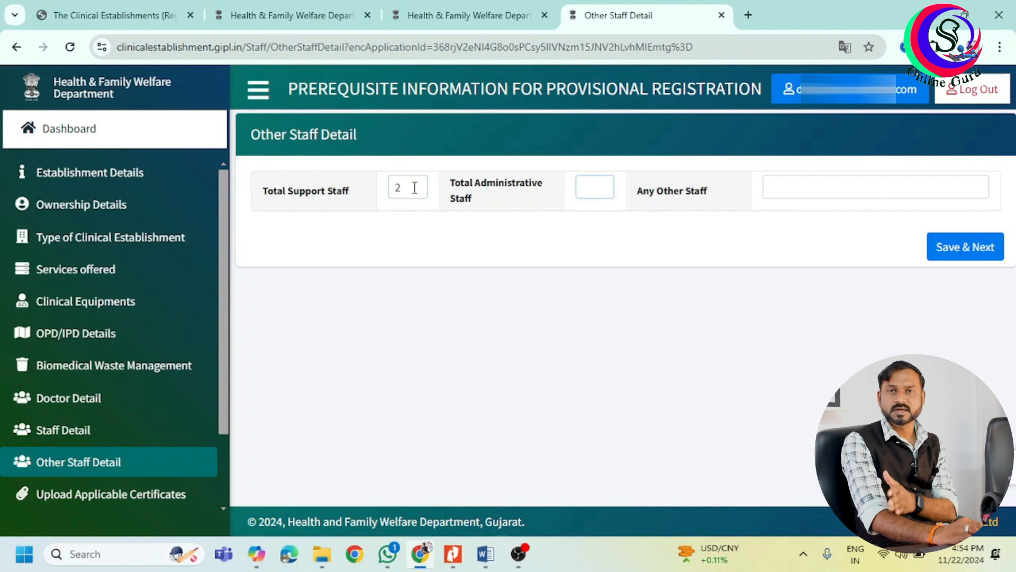
pyautogui.write('0')
pyautogui.press('Tab')
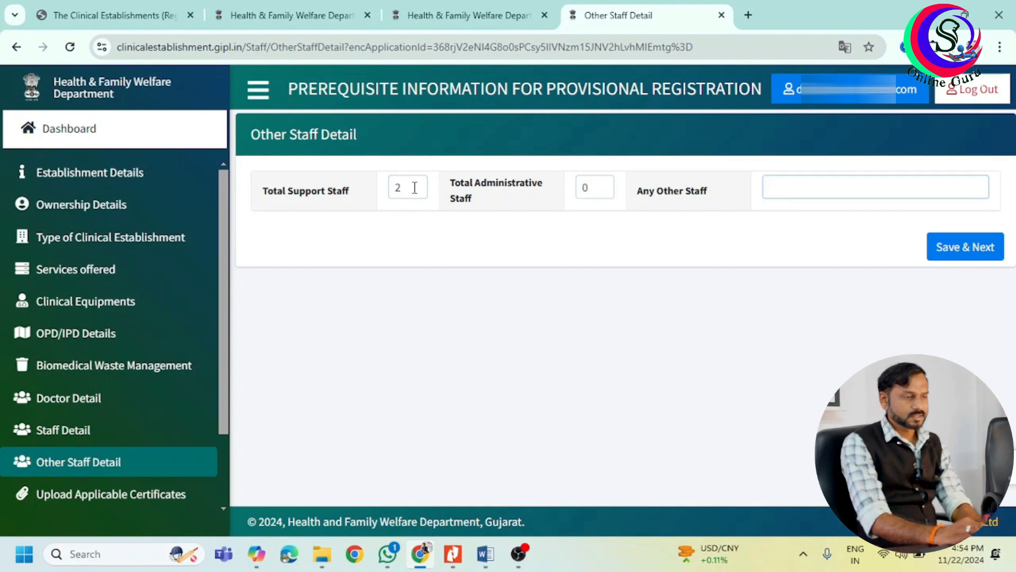
pyautogui.write('0')
pyautogui.click(960, 252)
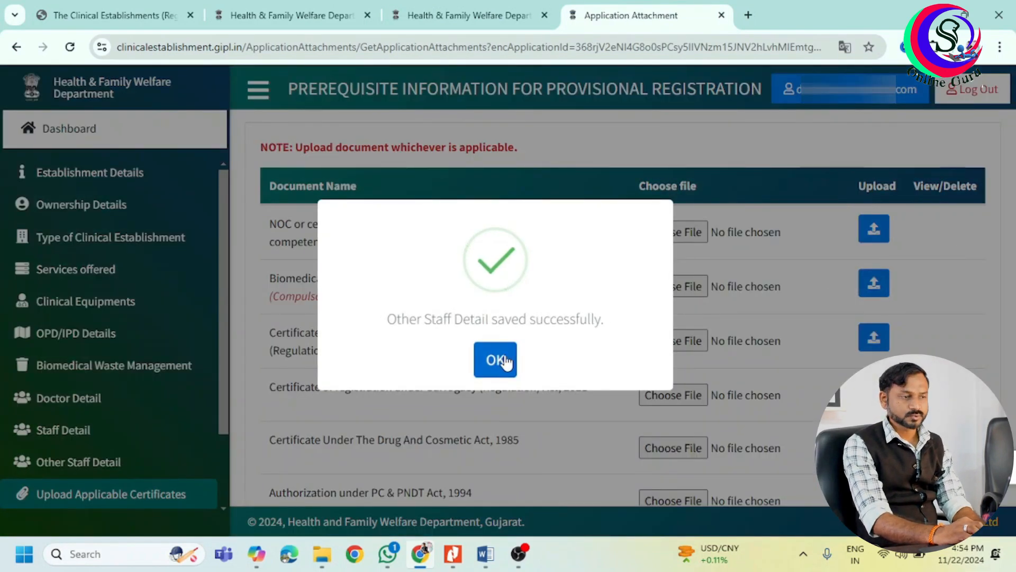
# Finish uploading the fire safety NOC and biomedical waste certificates, then review the remaining document rows.
pyautogui.click(502, 361)
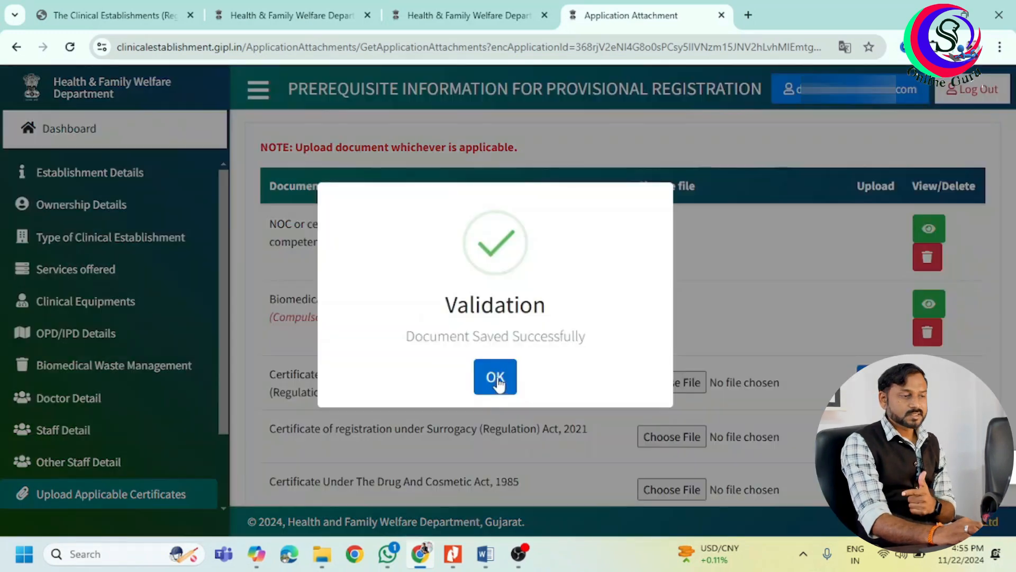
pyautogui.click(496, 380)
pyautogui.moveTo(1012, 210); pyautogui.dragTo(1014, 242)
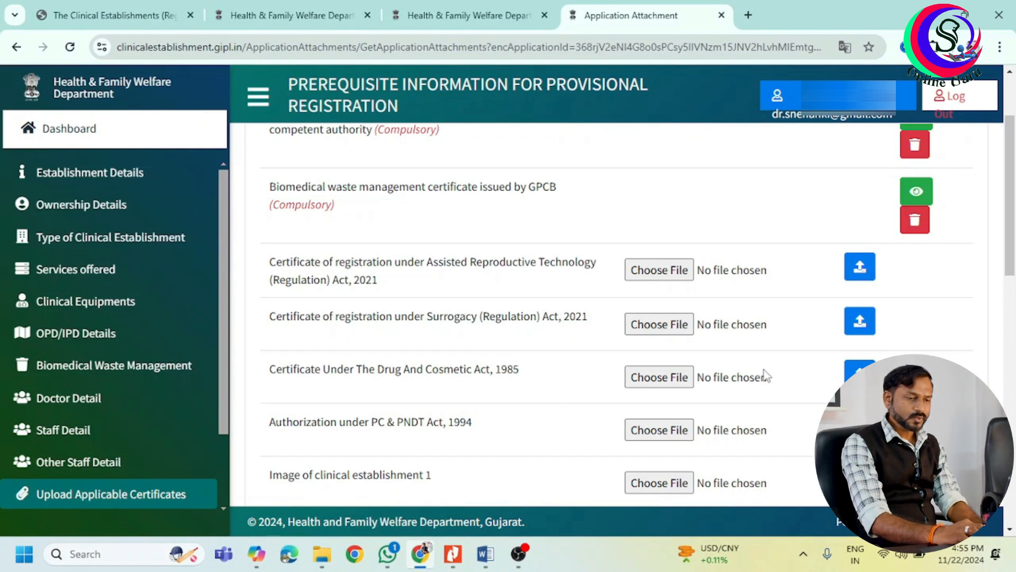
pyautogui.scroll(-3, 1014, 228)
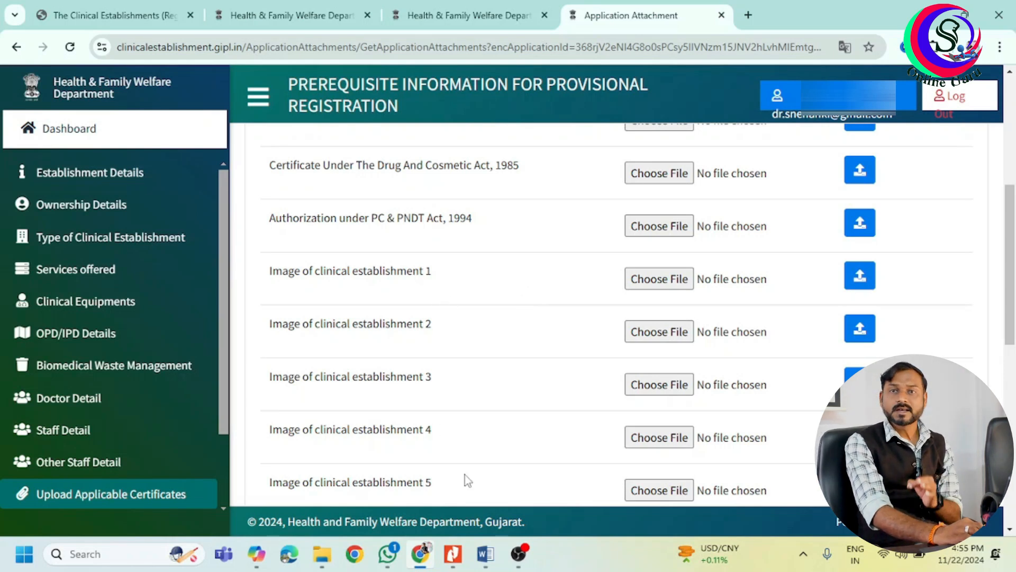
pyautogui.scroll(-3, 1012, 297)
pyautogui.moveTo(1015, 329); pyautogui.dragTo(1014, 411)
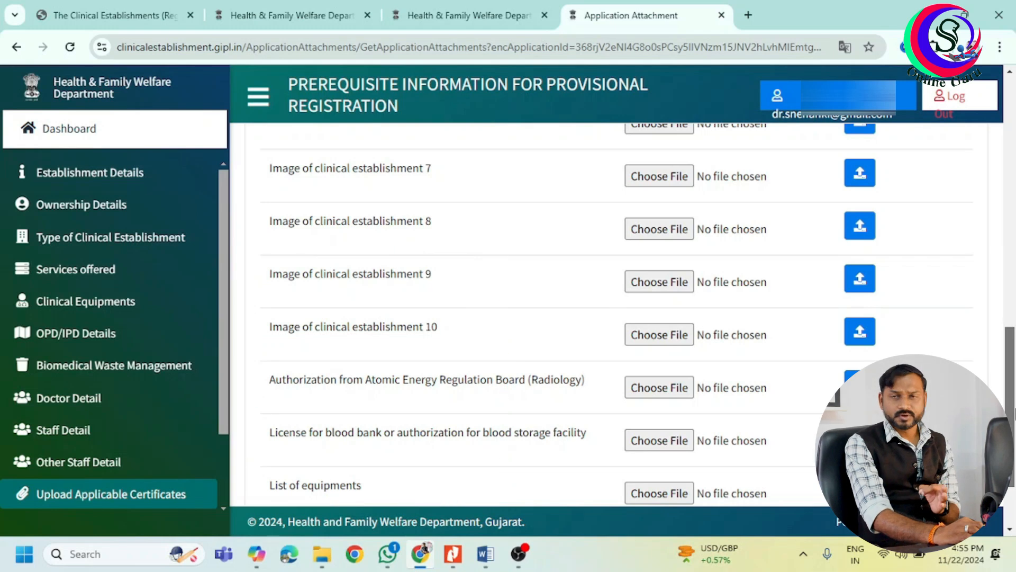
pyautogui.moveTo(1014, 412); pyautogui.dragTo(1014, 426)
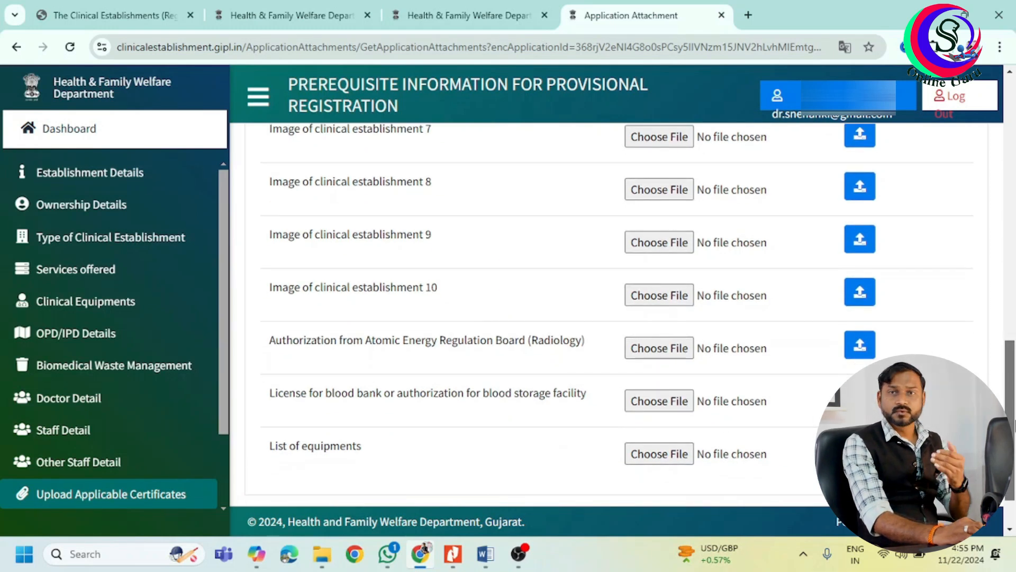
pyautogui.moveTo(1015, 426); pyautogui.dragTo(1015, 447)
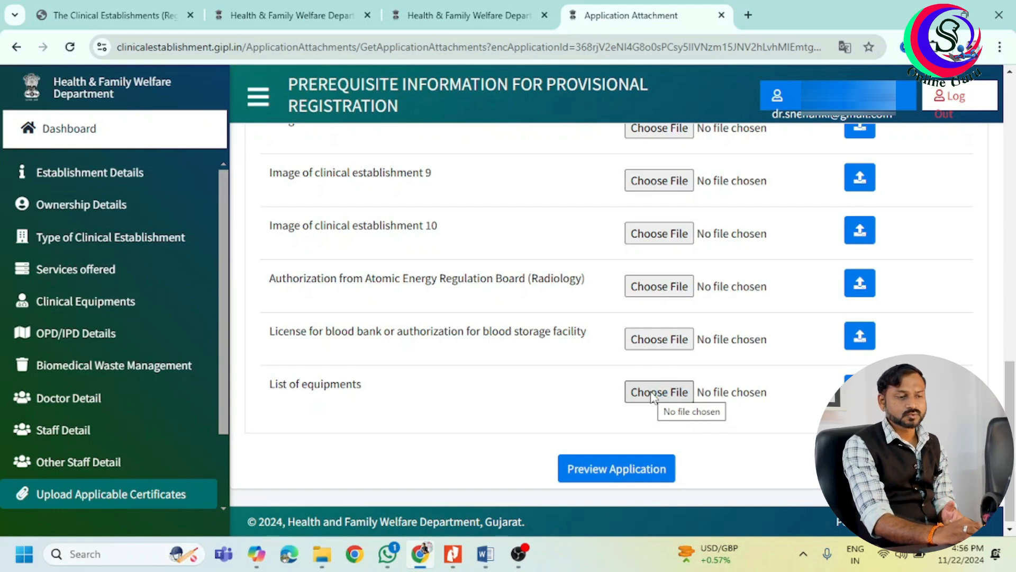
# Preview the application, accept the declaration, and confirm the final submission.
pyautogui.click(618, 472)
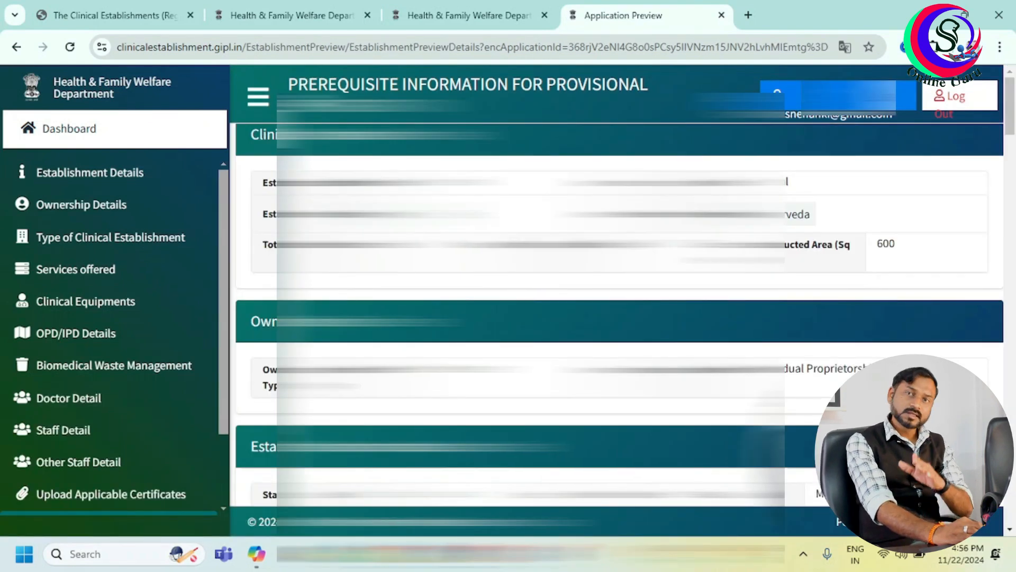
pyautogui.scroll(-3, 1013, 137)
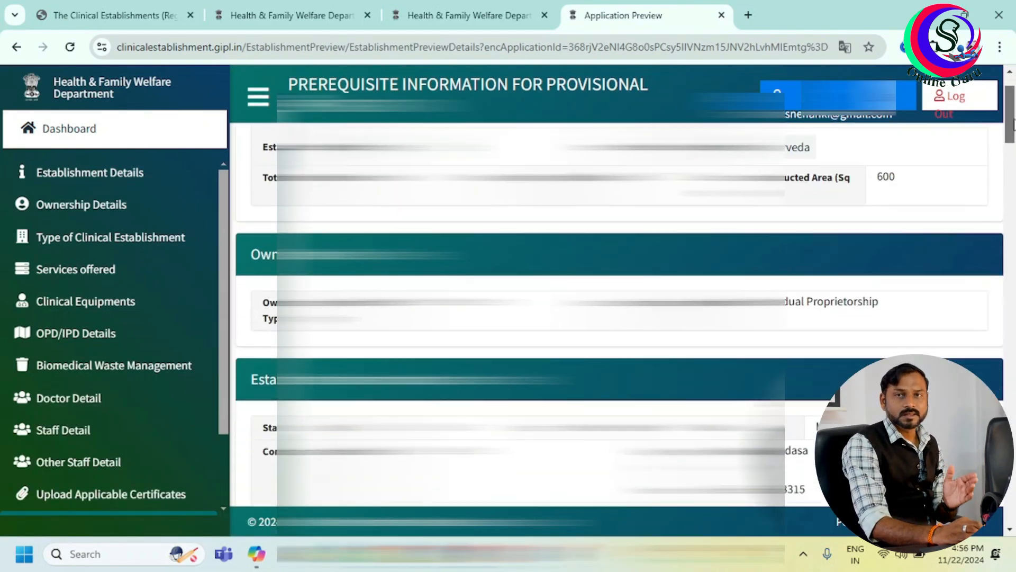
pyautogui.moveTo(1013, 137); pyautogui.dragTo(1013, 514)
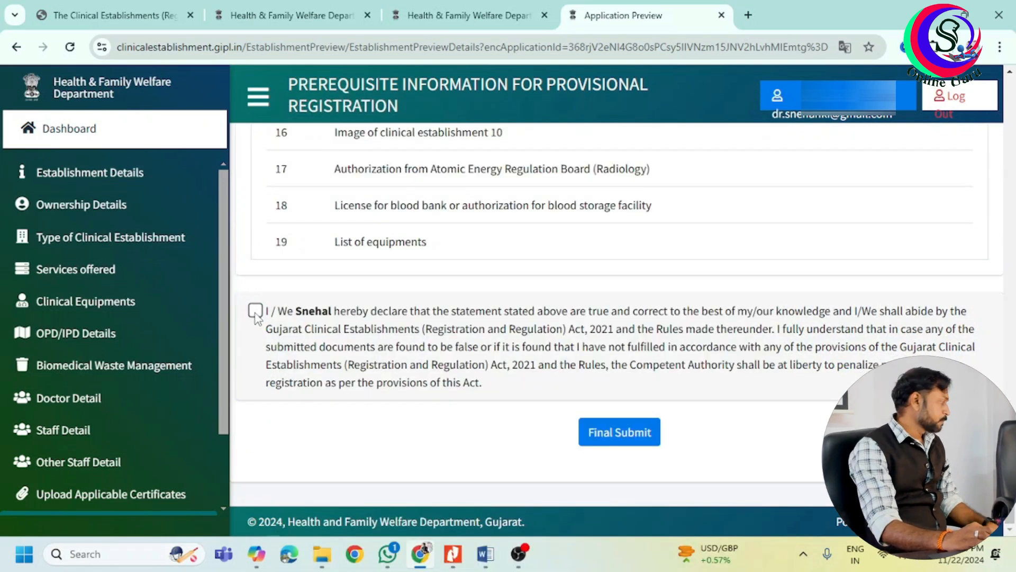
pyautogui.click(255, 311)
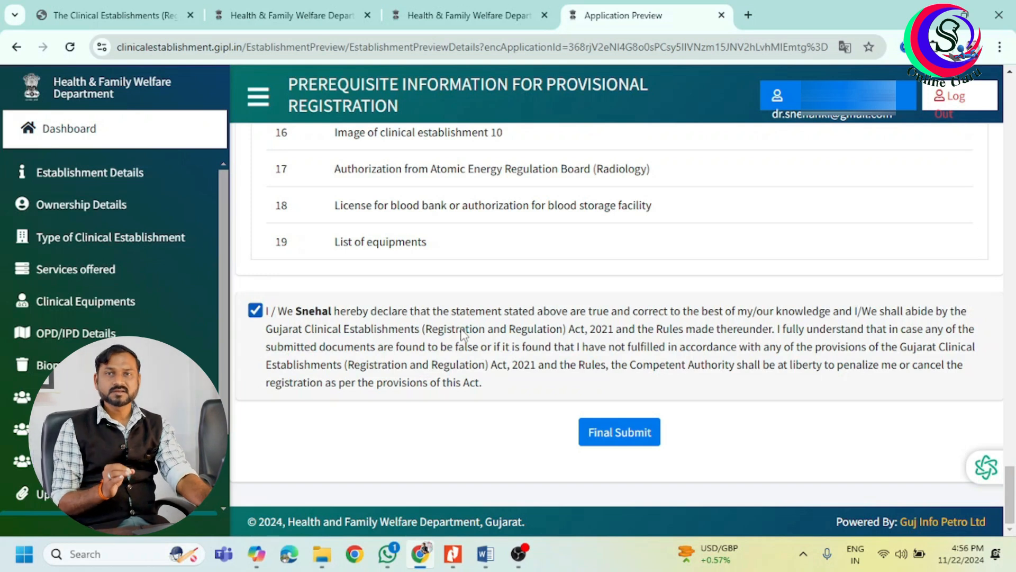
pyautogui.click(636, 439)
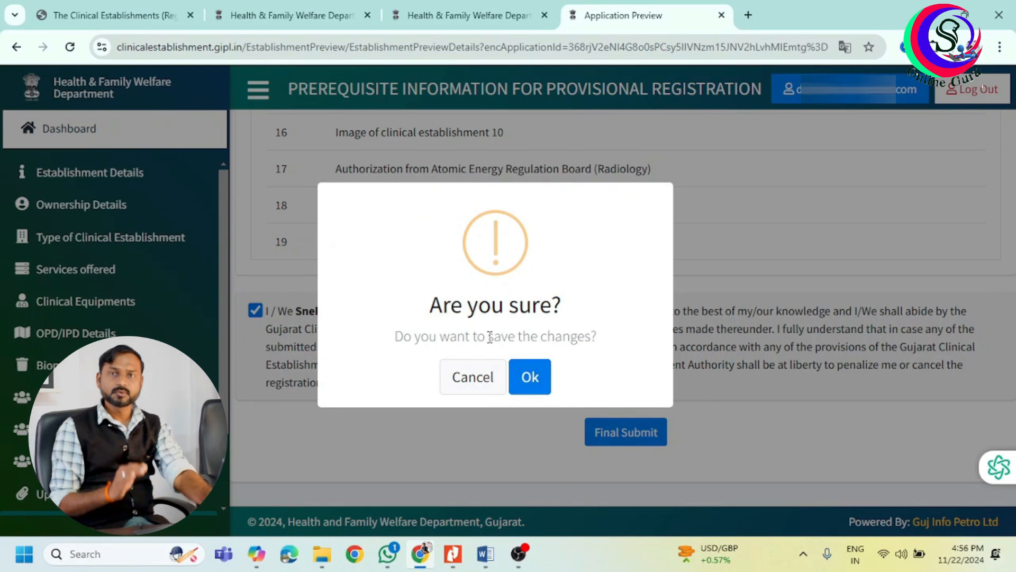
pyautogui.click(531, 377)
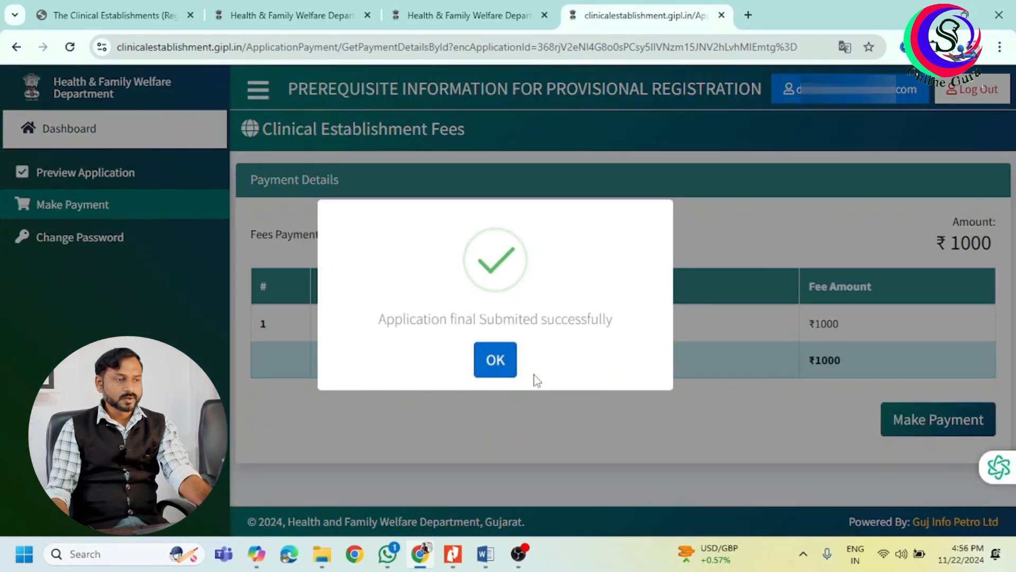
# Dismiss the success message and start paying the ₹1000 registration fee.
pyautogui.click(500, 365)
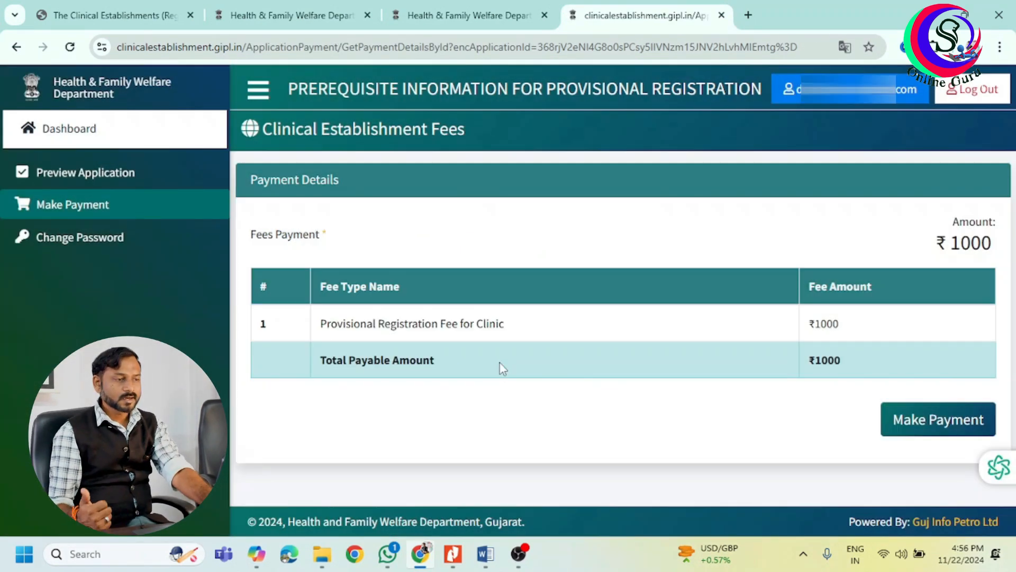
pyautogui.click(937, 420)
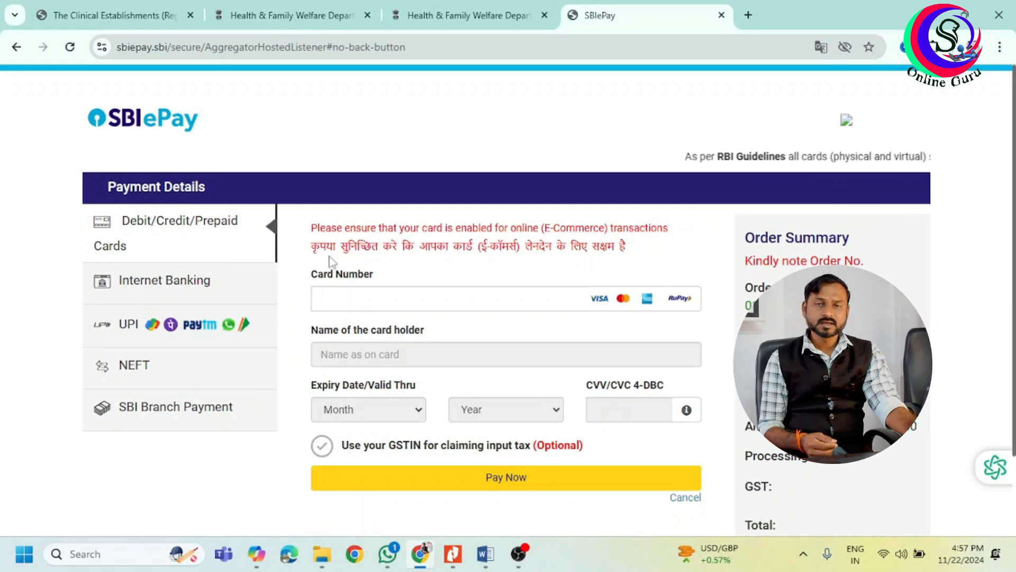
# Pay the ₹1000.00 fee in SBIePay by UPI, choosing the UPI QR option.
pyautogui.click(403, 291)
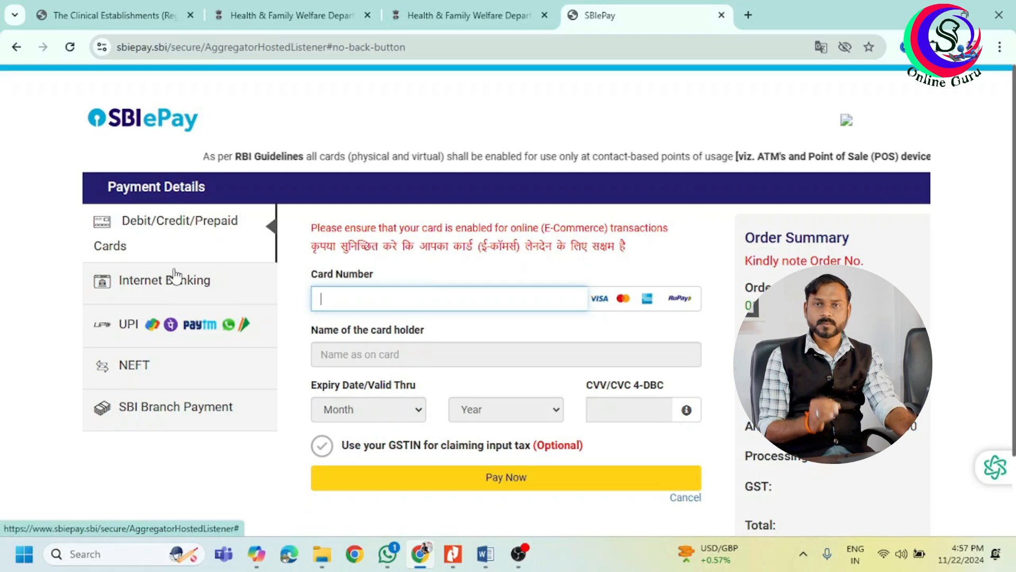
pyautogui.click(179, 327)
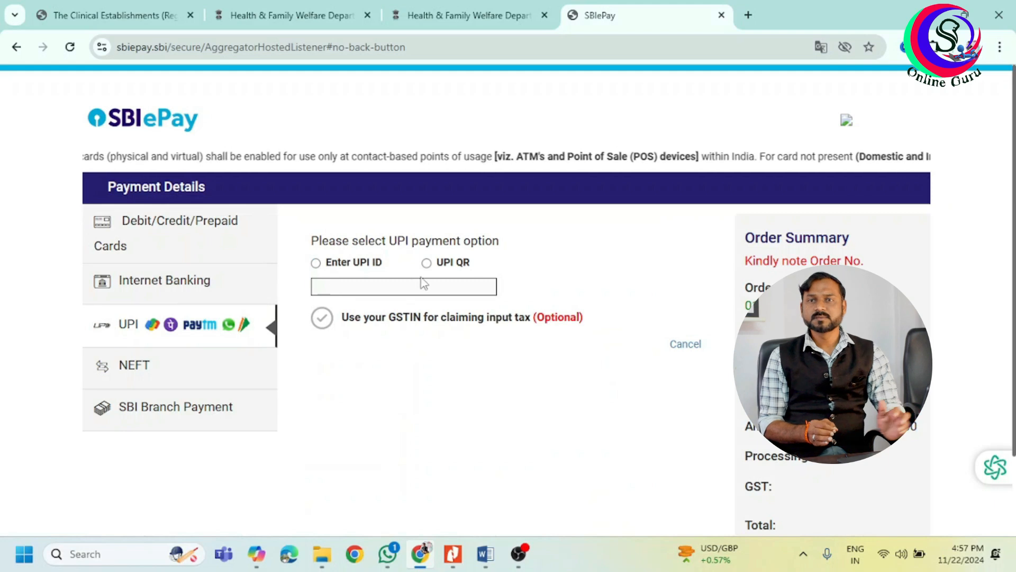
pyautogui.click(339, 267)
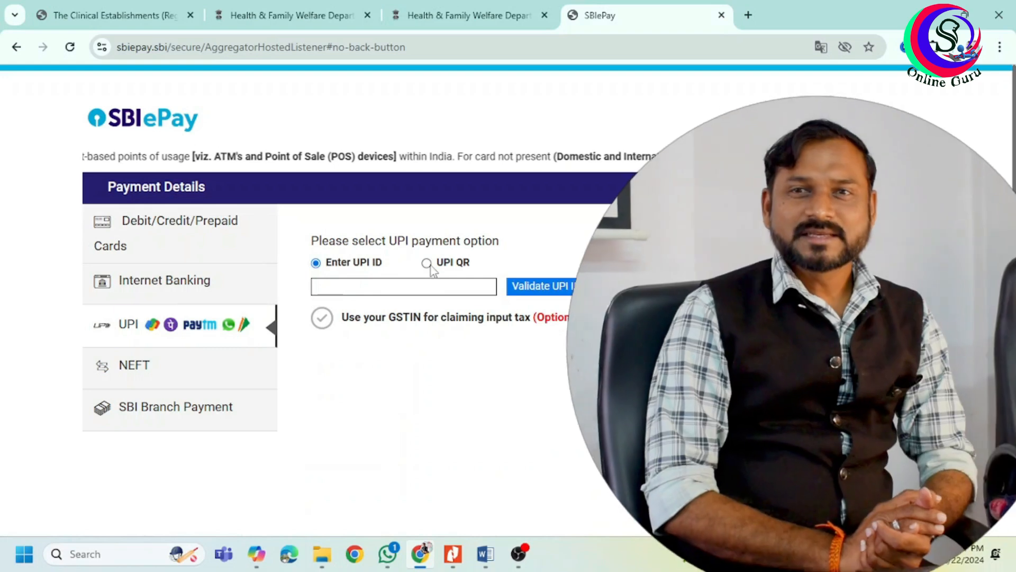
pyautogui.click(427, 263)
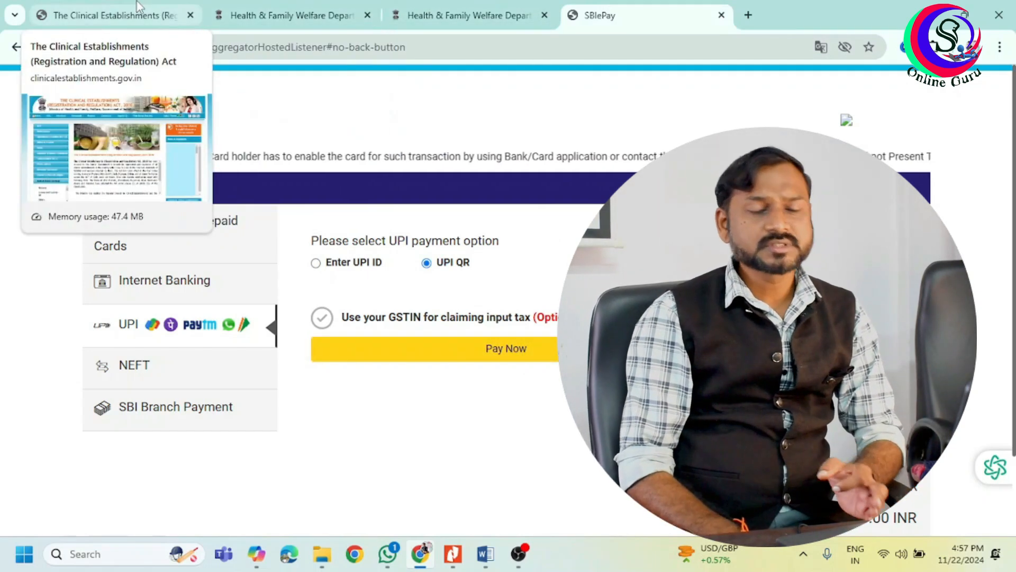
pyautogui.click(139, 8)
# From the portal home page, open the 'Click here Before begin Registration' guidance PDF.
pyautogui.click(328, 9)
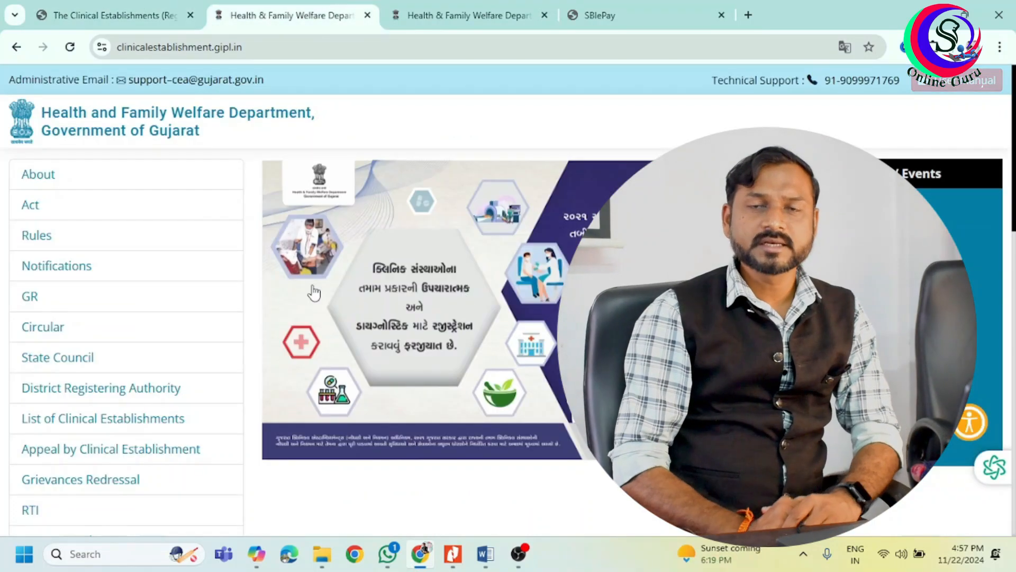
pyautogui.scroll(-8, 468, 339)
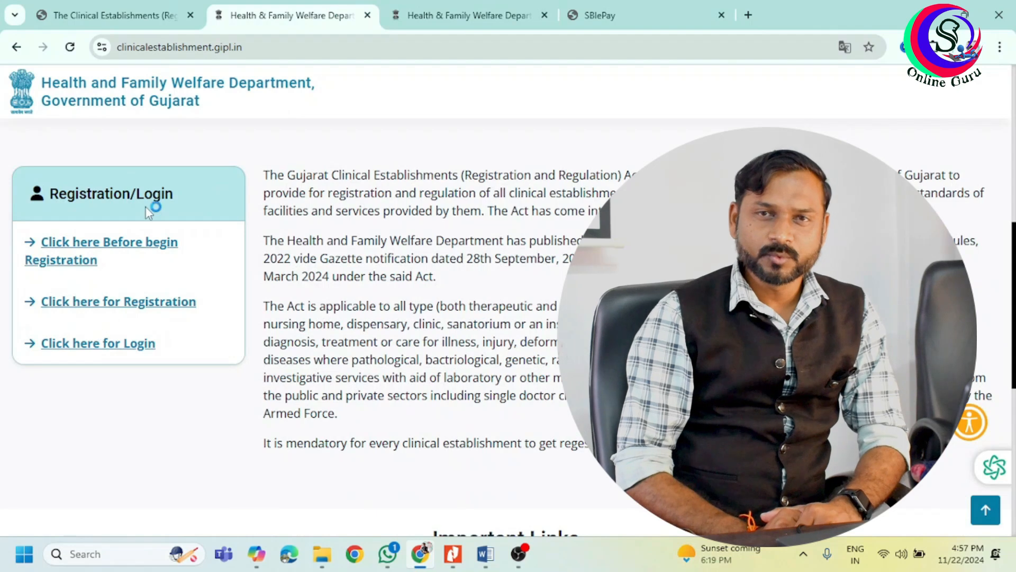
pyautogui.click(136, 244)
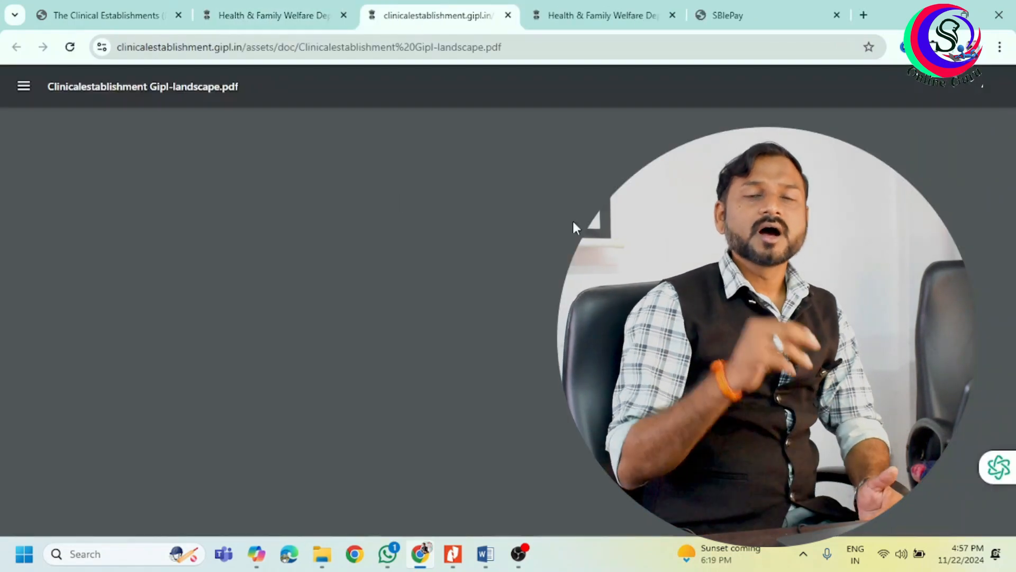